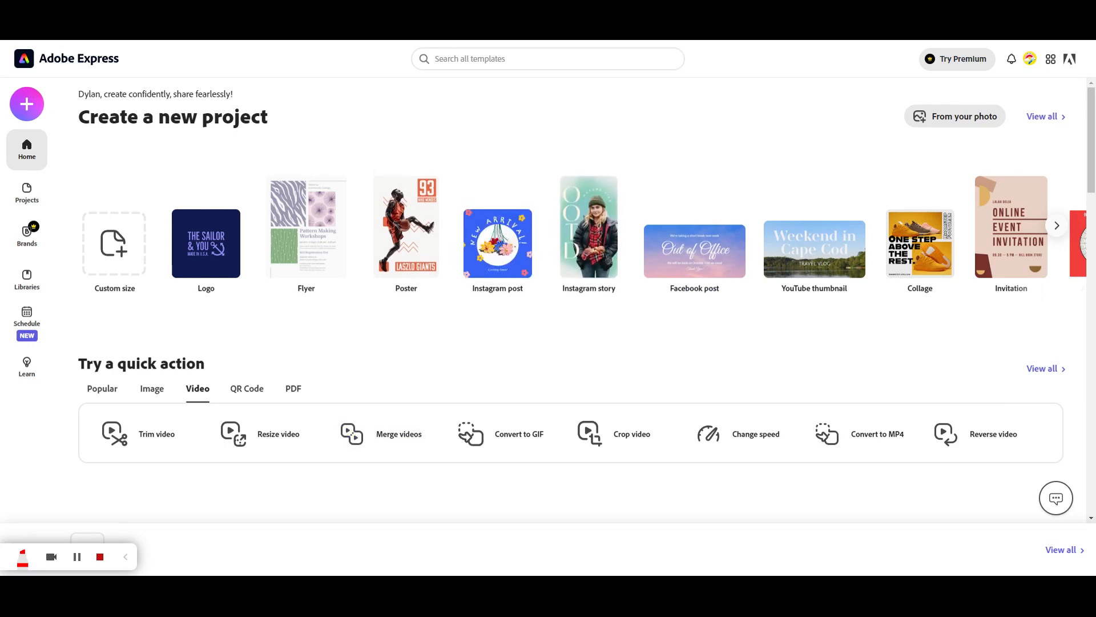
Remove the background from the football player photo and download the cutout, continuing in the editor.
left_click(154, 393)
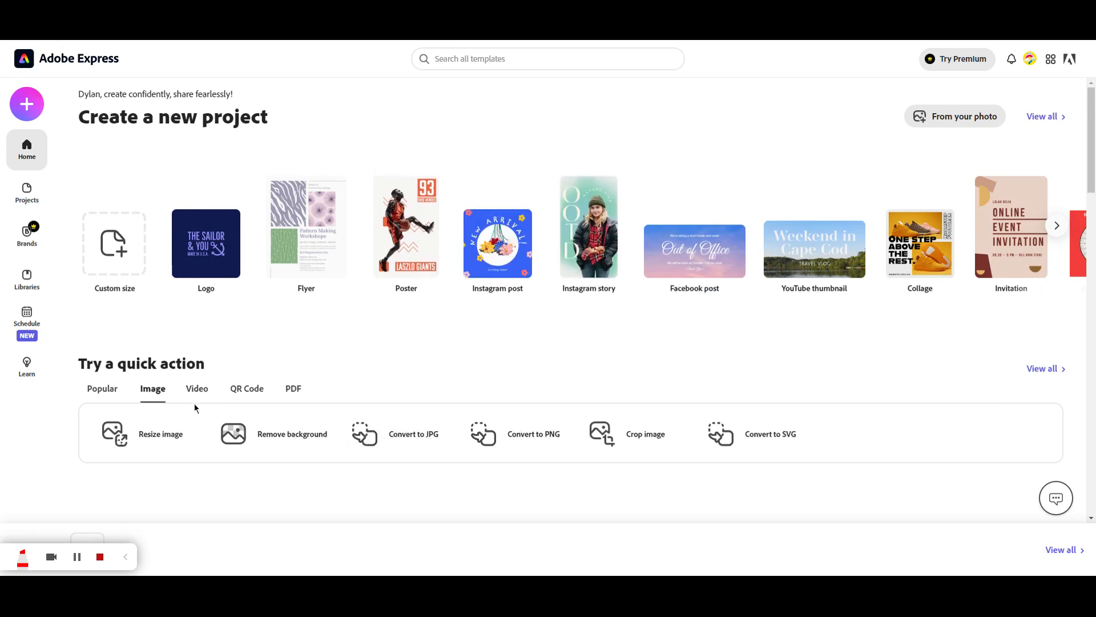
left_click(281, 437)
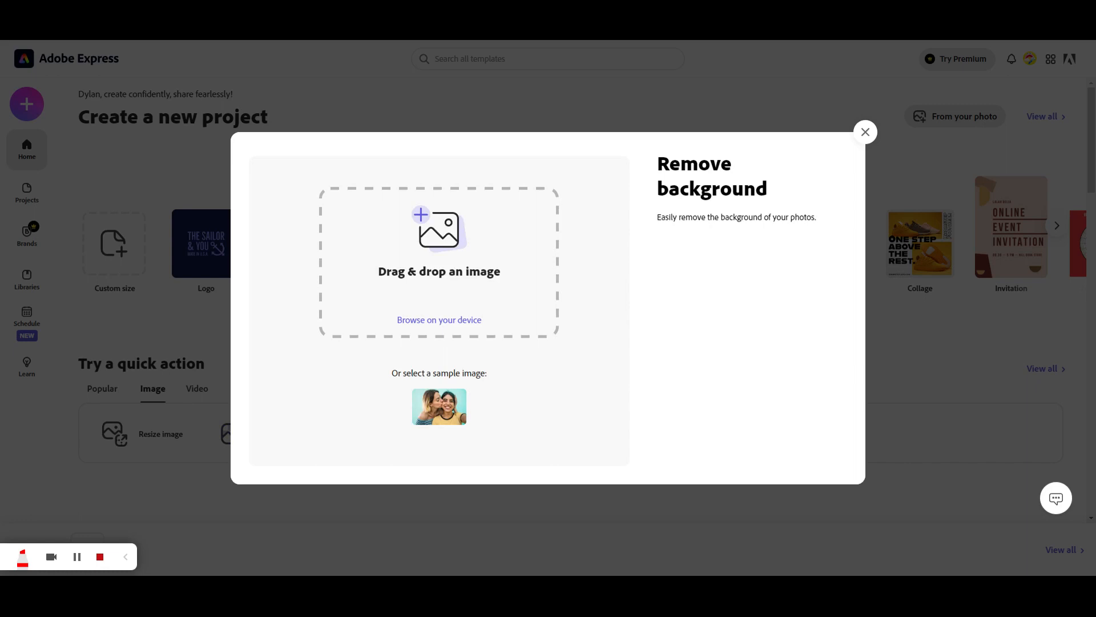
left_click_drag(439, 263, 457, 255)
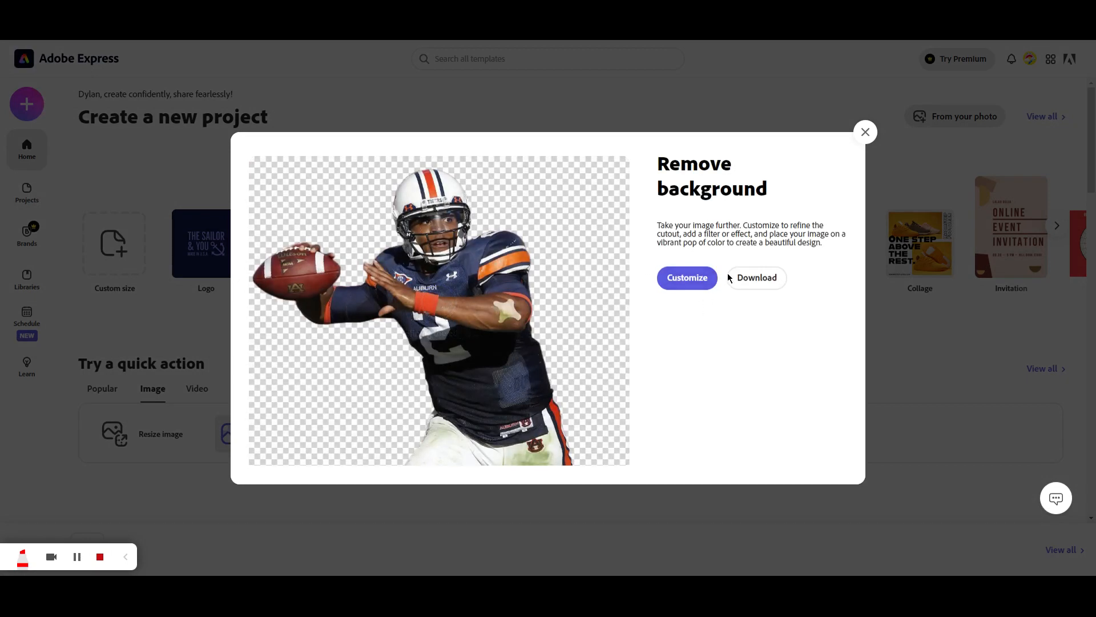
left_click(760, 286)
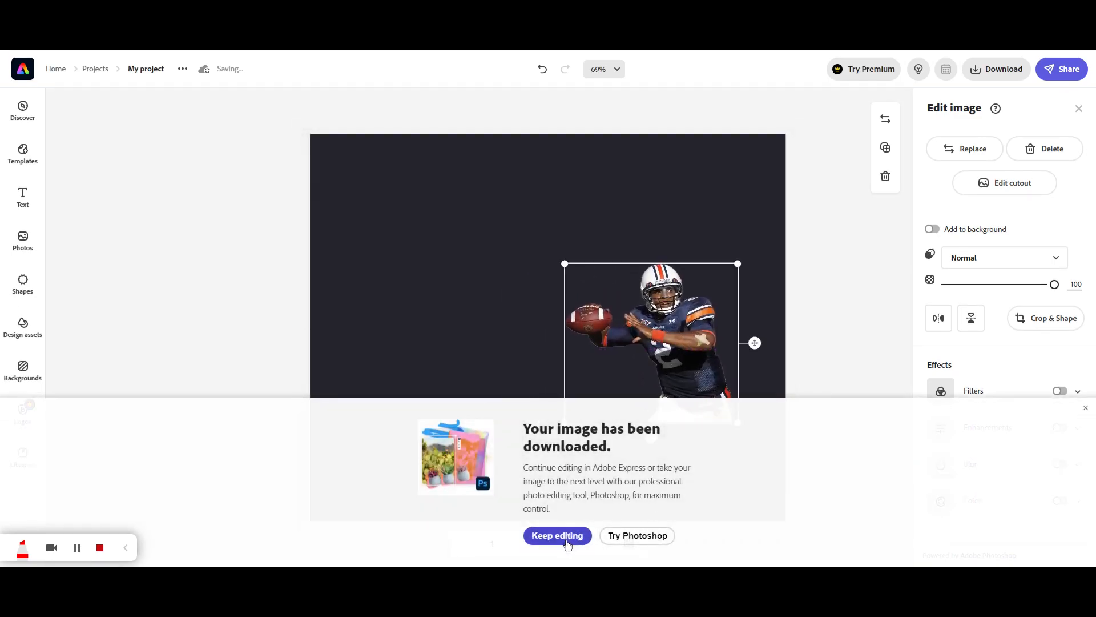
left_click(567, 540)
Enlarge the football player cutout to fill most of the canvas, resting it on the lower edge.
left_click_drag(660, 373, 690, 471)
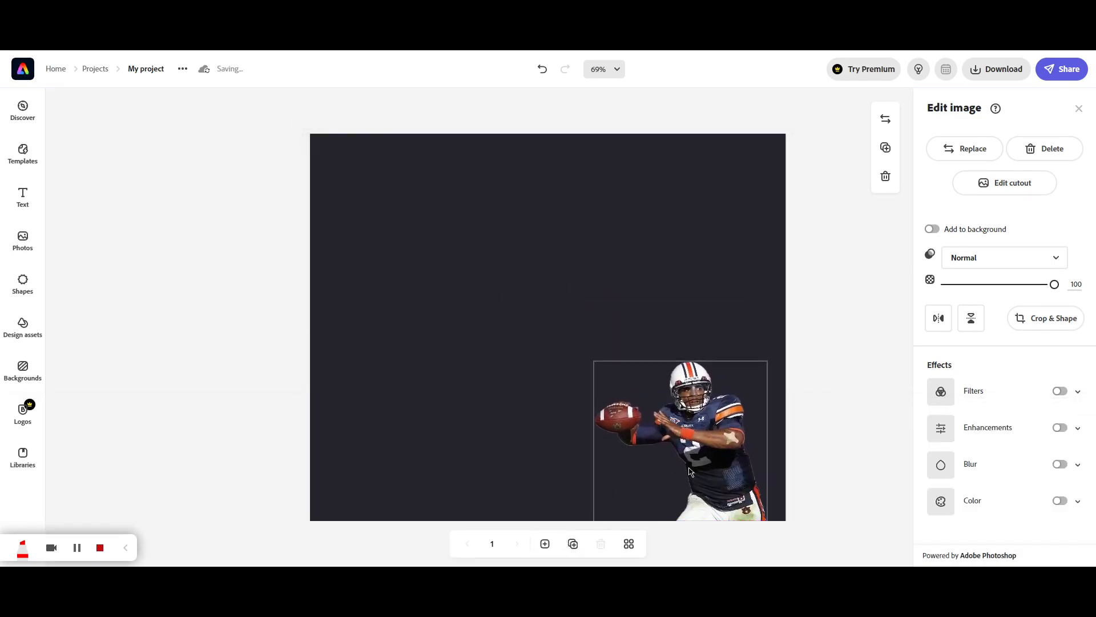
left_click_drag(594, 362, 491, 243)
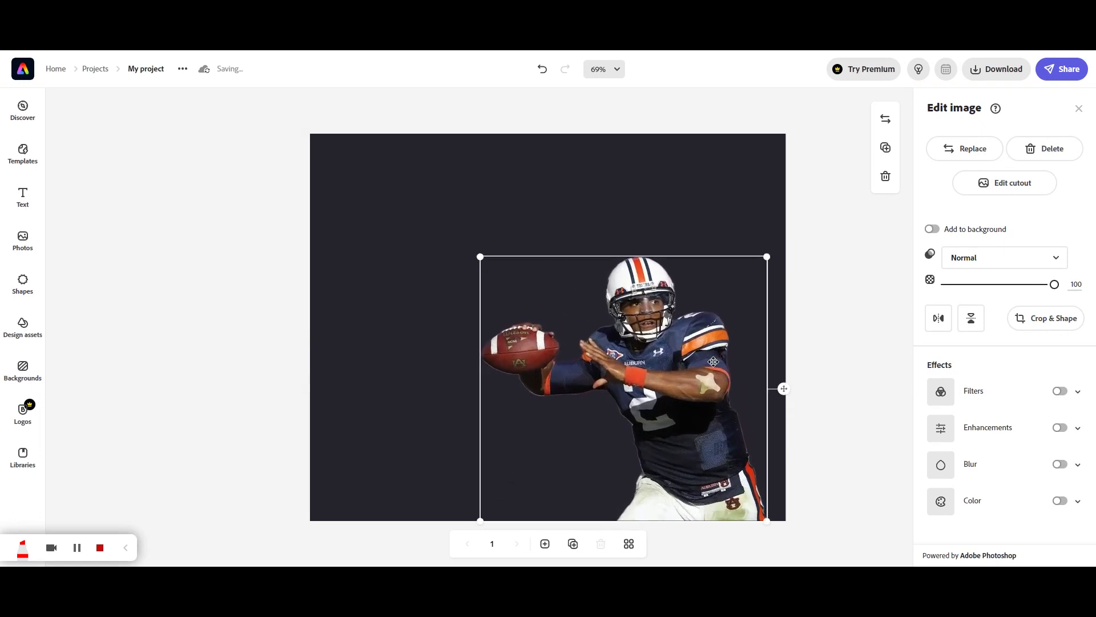
left_click_drag(713, 362, 613, 358)
left_click_drag(665, 255, 766, 210)
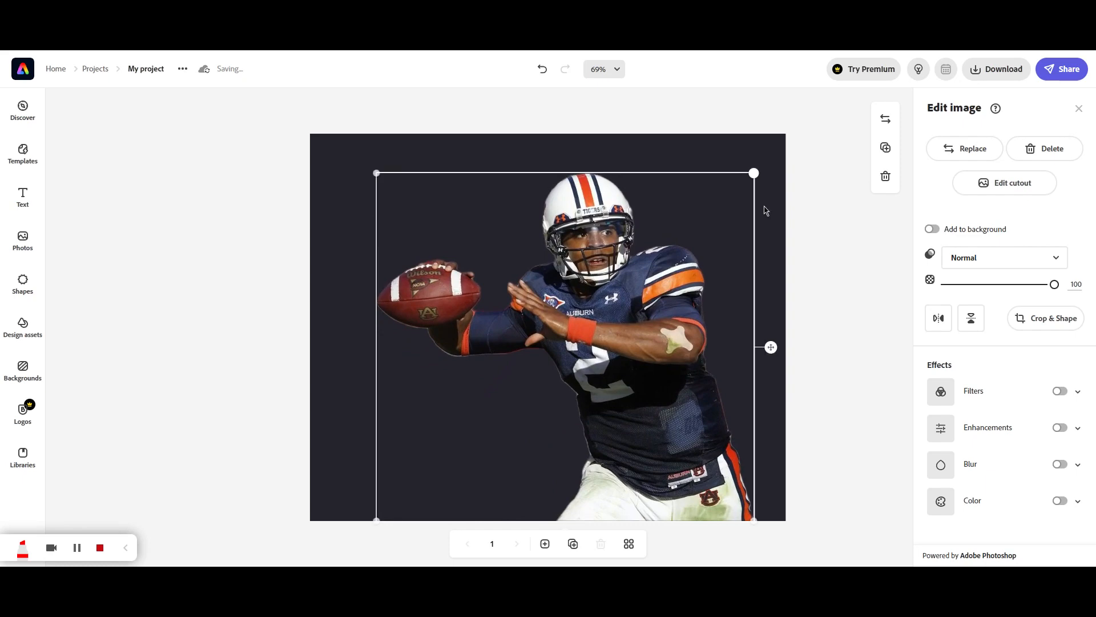
Set the canvas background to the solid orange color #DD550C.
left_click(758, 249)
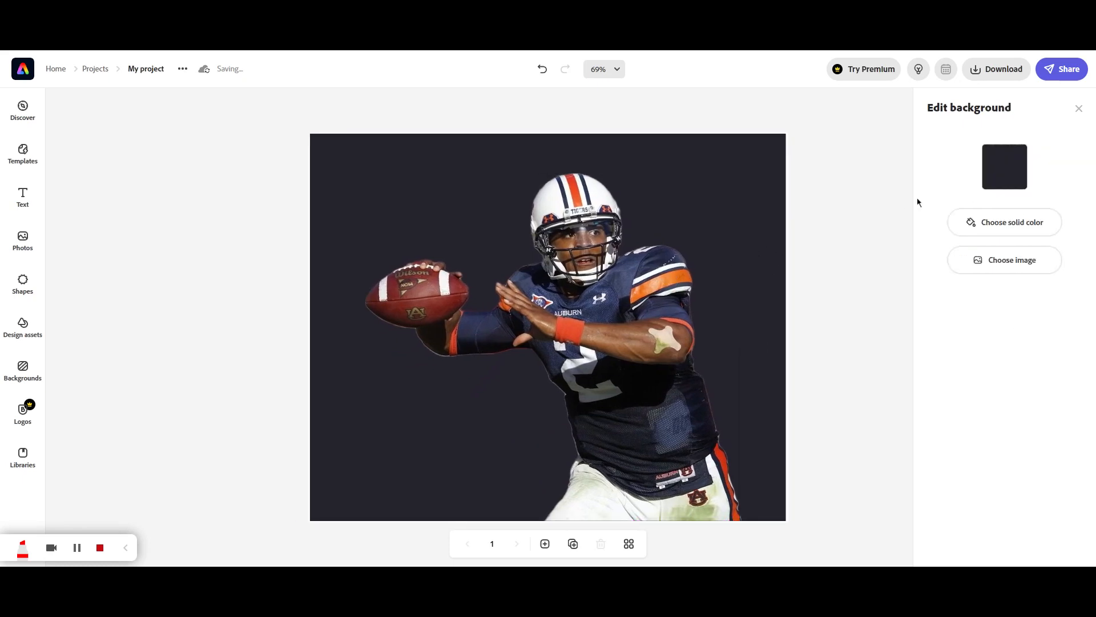
left_click(1009, 231)
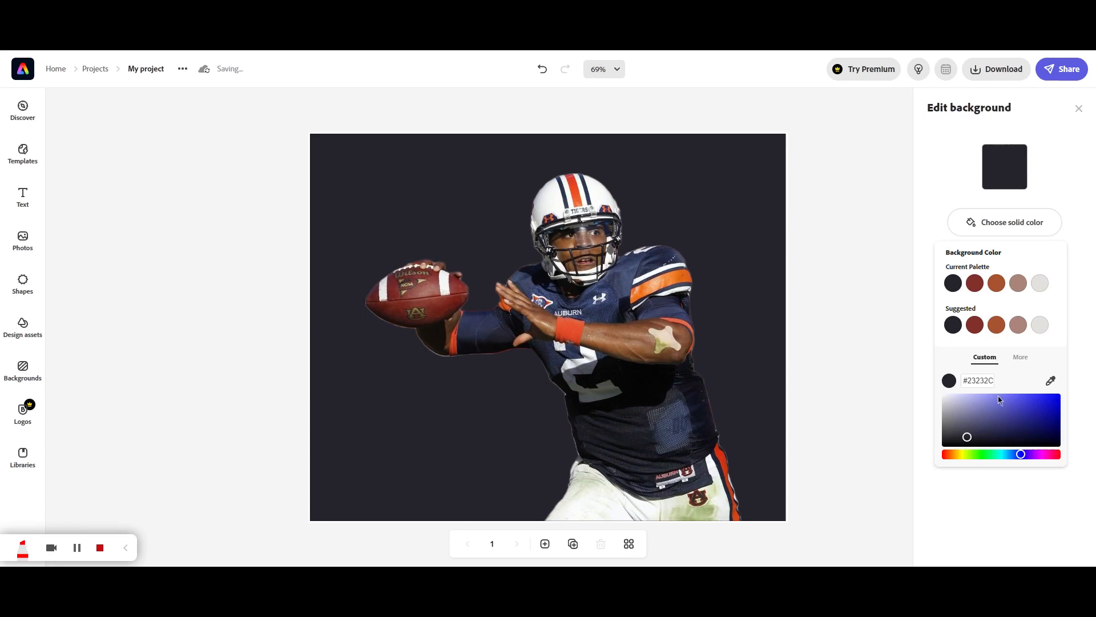
double_click(984, 381)
mouse_move(988, 425)
left_mouse_down()
mouse_move(1019, 418)
mouse_move(971, 455)
mouse_move(1031, 415)
mouse_move(954, 421)
mouse_move(1016, 416)
mouse_move(999, 429)
left_mouse_up()
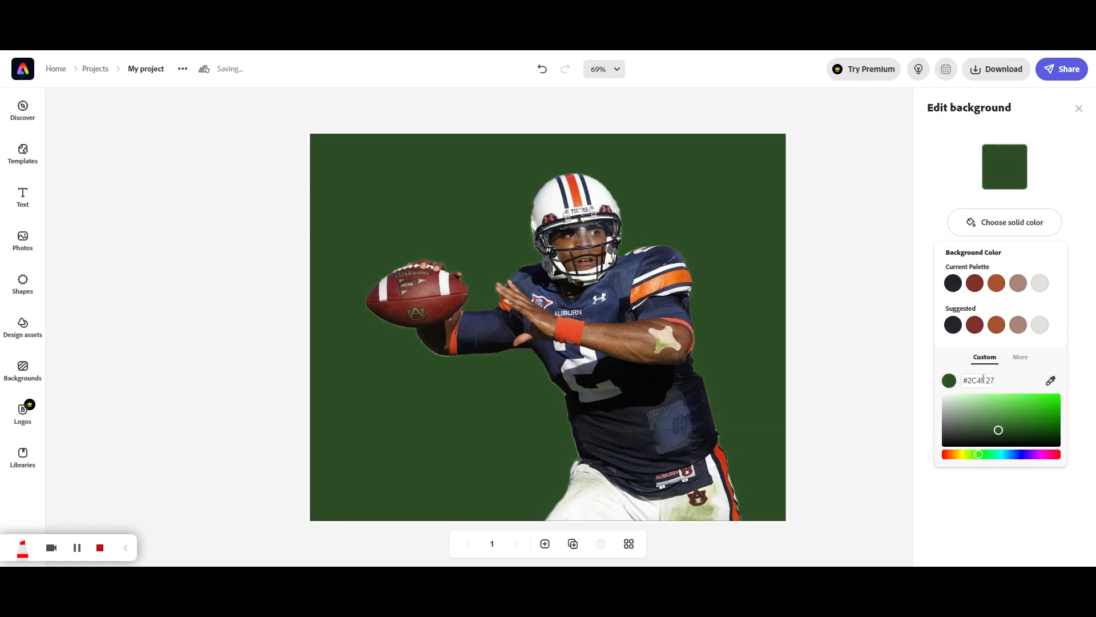
double_click(983, 380)
type("DD550C")
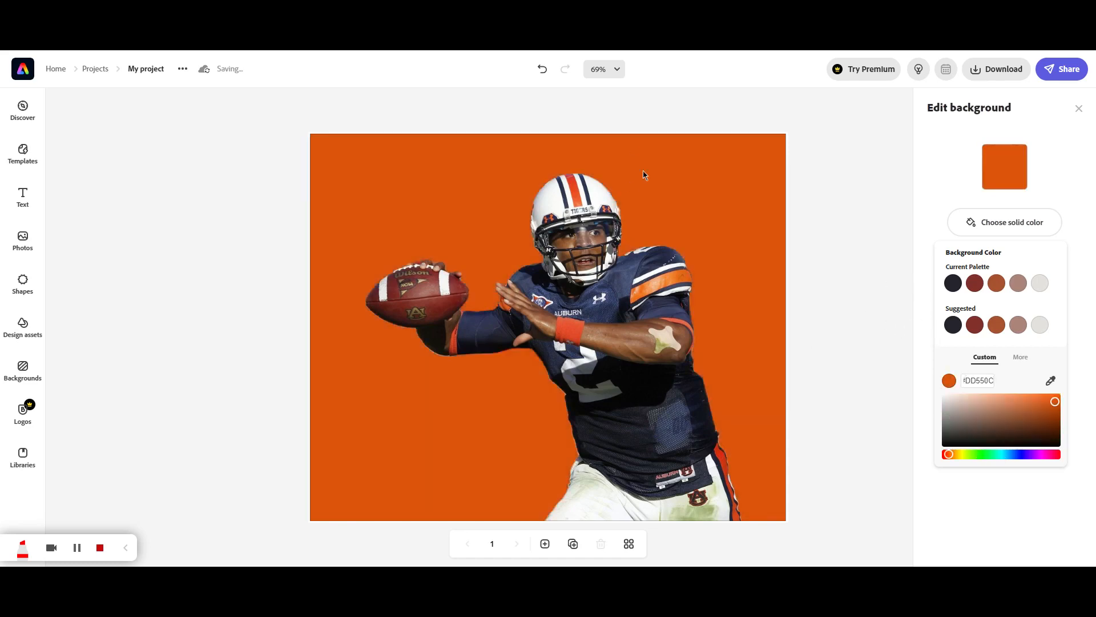
left_click(847, 262)
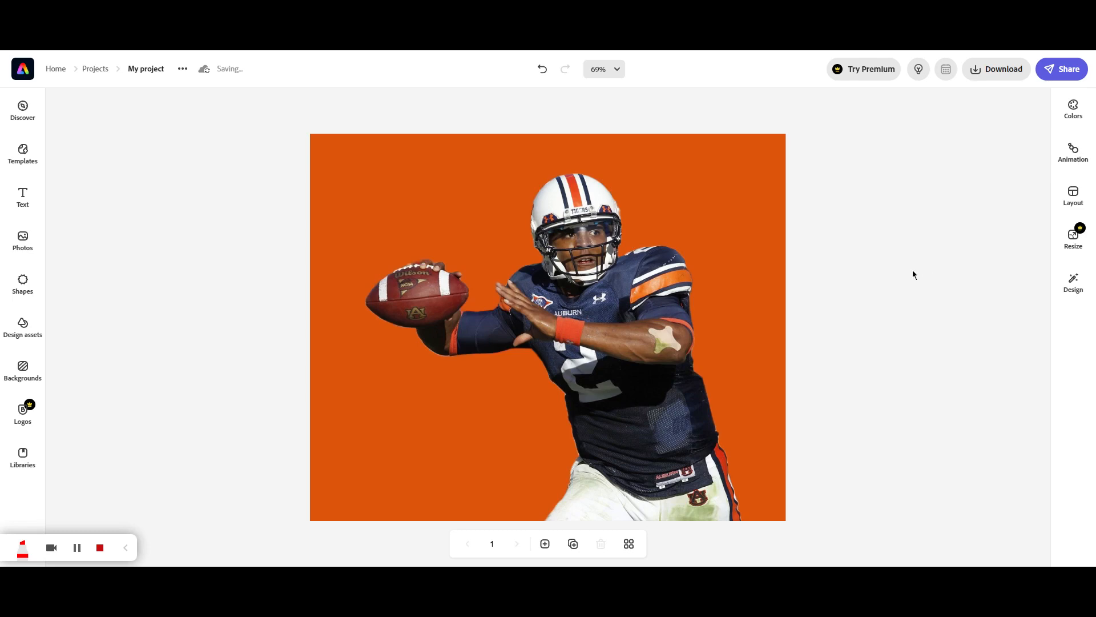
Nudge the football player cutout slightly to the left on the canvas.
left_click(573, 290)
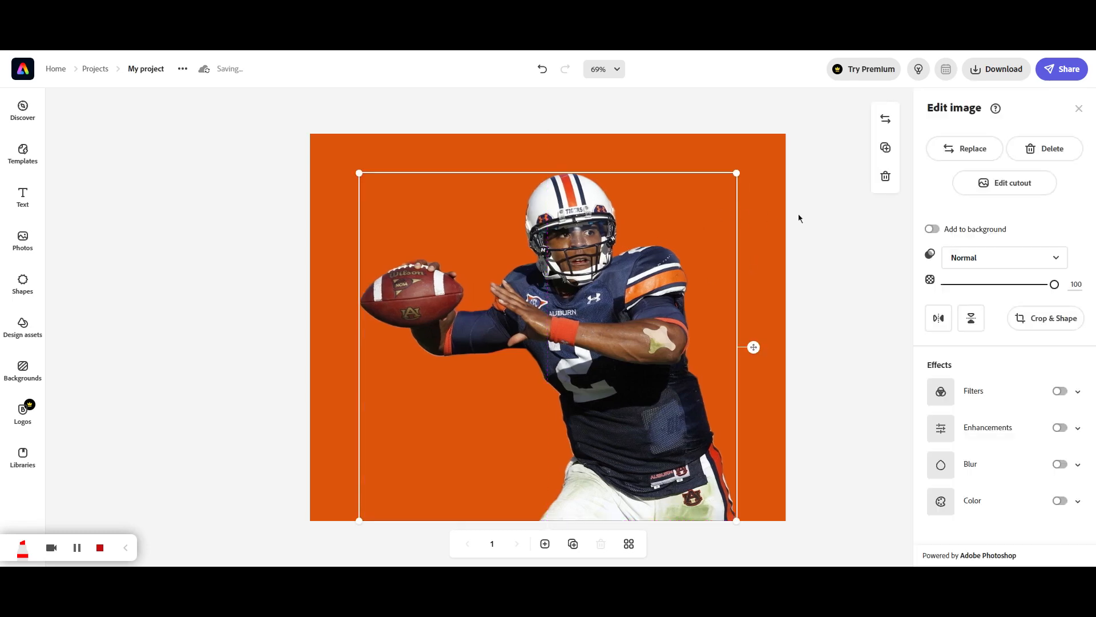
left_click(801, 219)
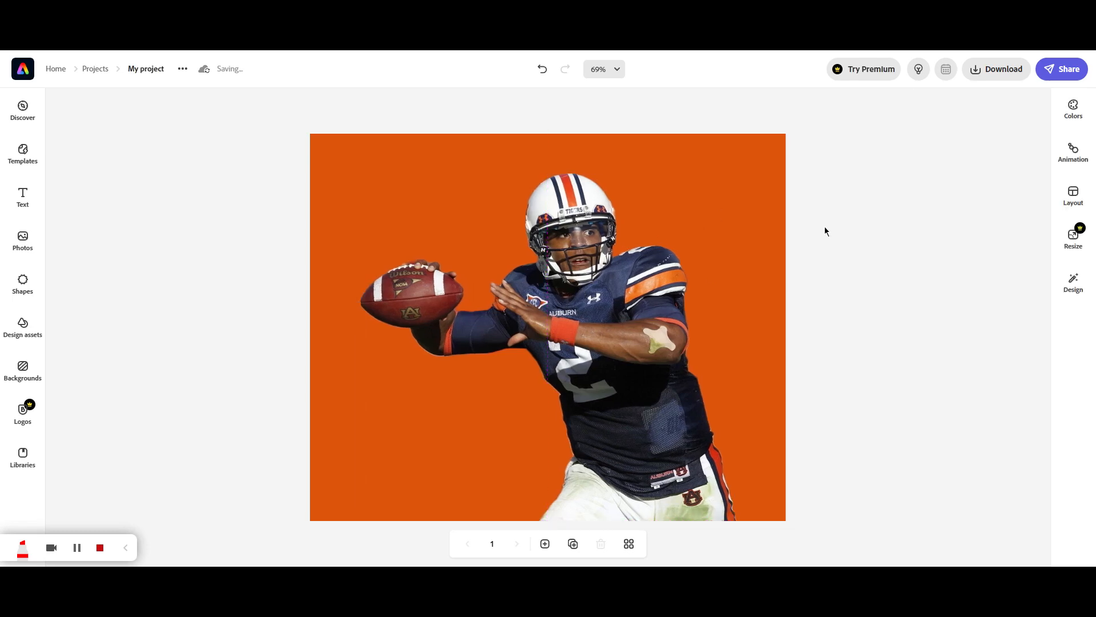
Browse the full collection of suggested templates for design ideas.
left_click(23, 153)
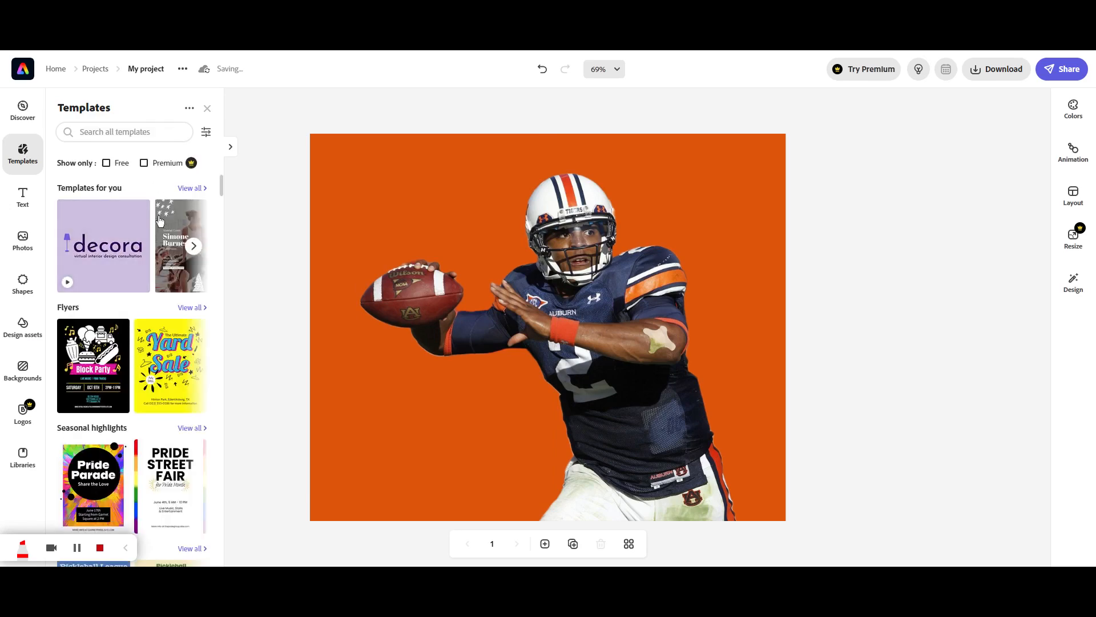
left_click(192, 188)
scroll(155, 275, "down", 1)
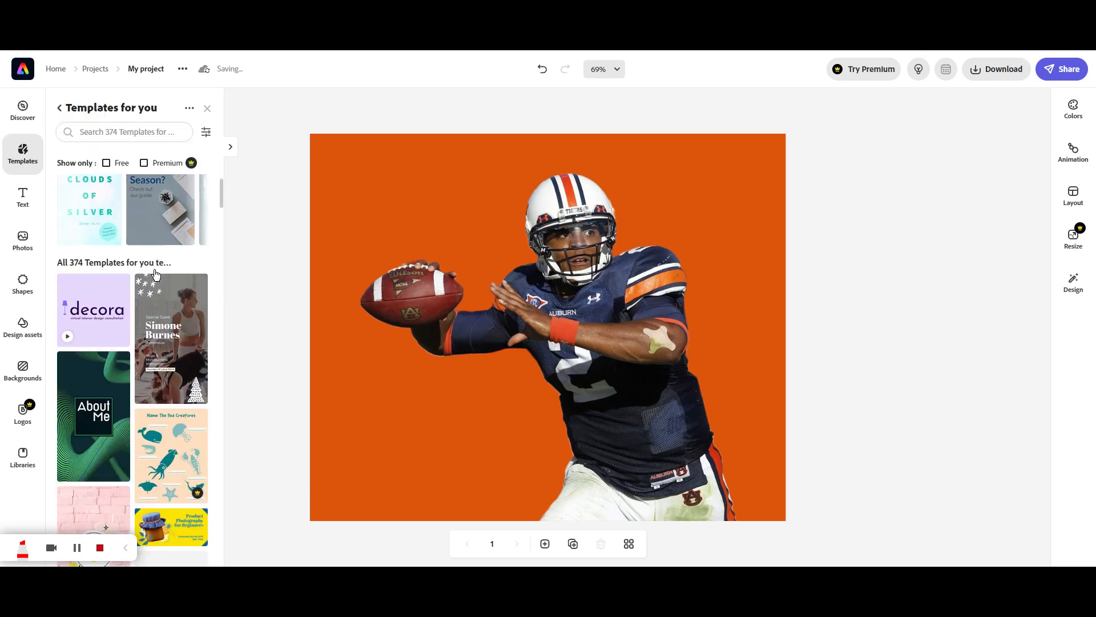
scroll(156, 274, "down", 10)
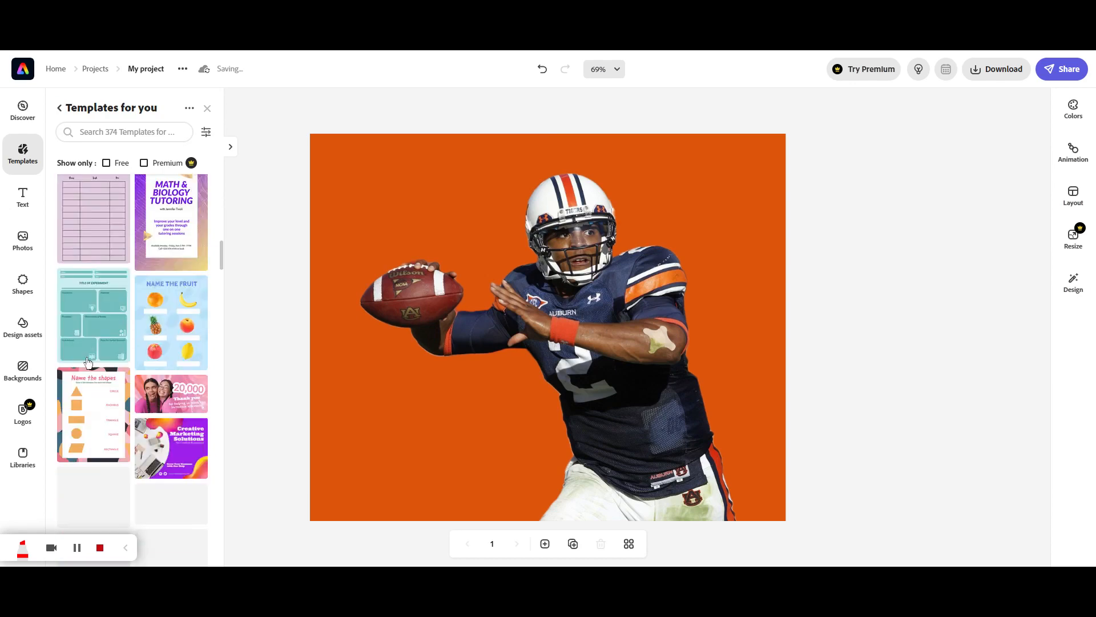
scroll(87, 363, "down", 10)
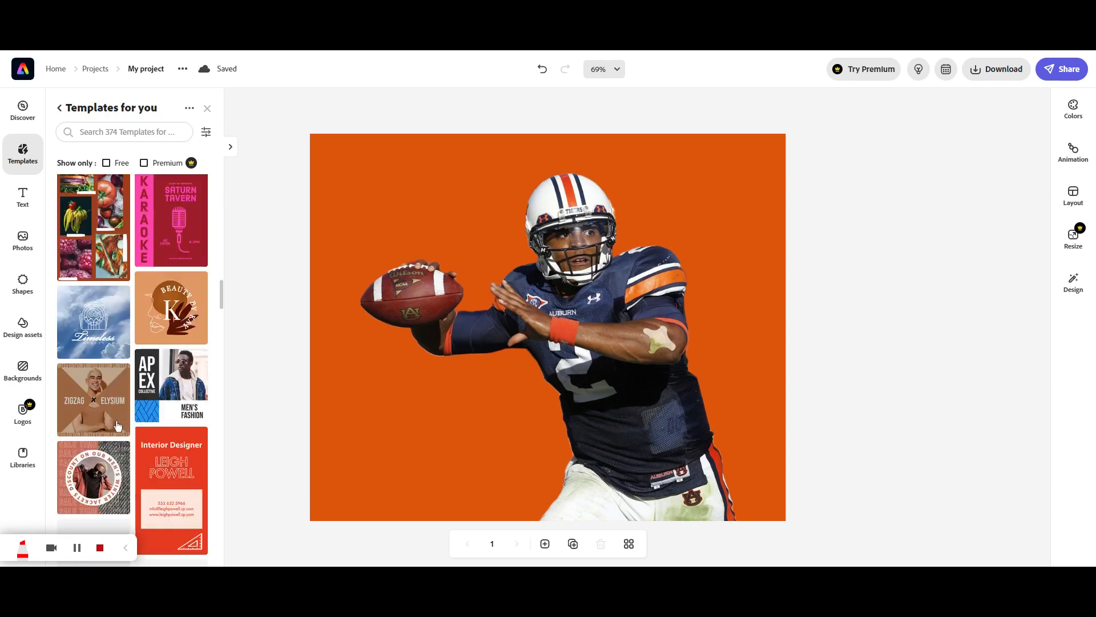
scroll(117, 426, "down", 12)
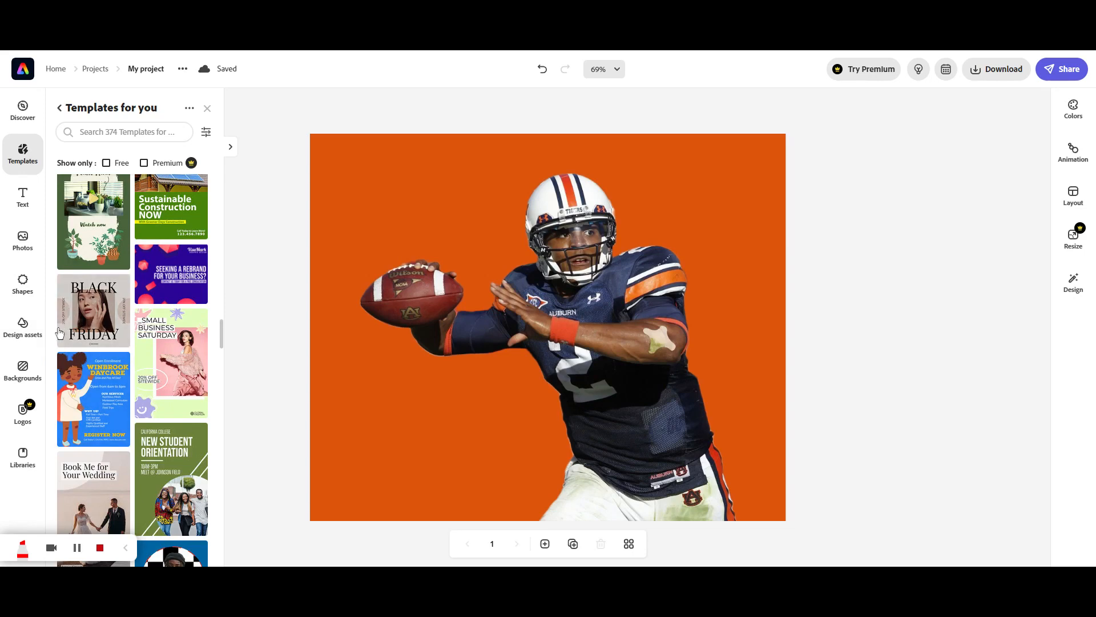
Search the backgrounds for "football" and apply the green grass texture behind the player.
left_click(26, 368)
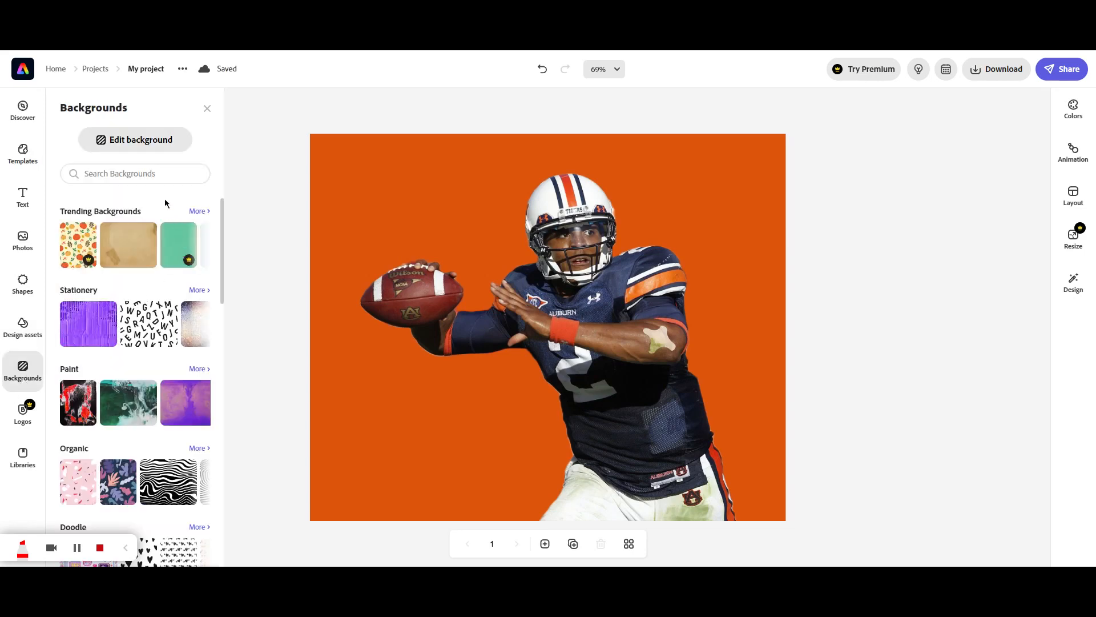
left_click(113, 172)
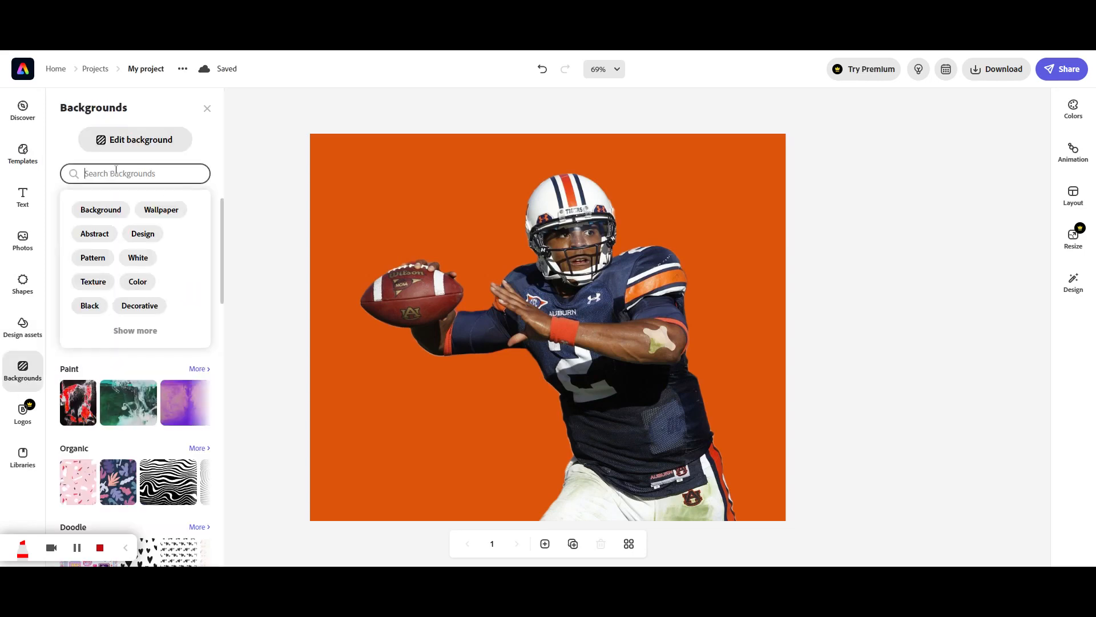
type("football")
key("Return")
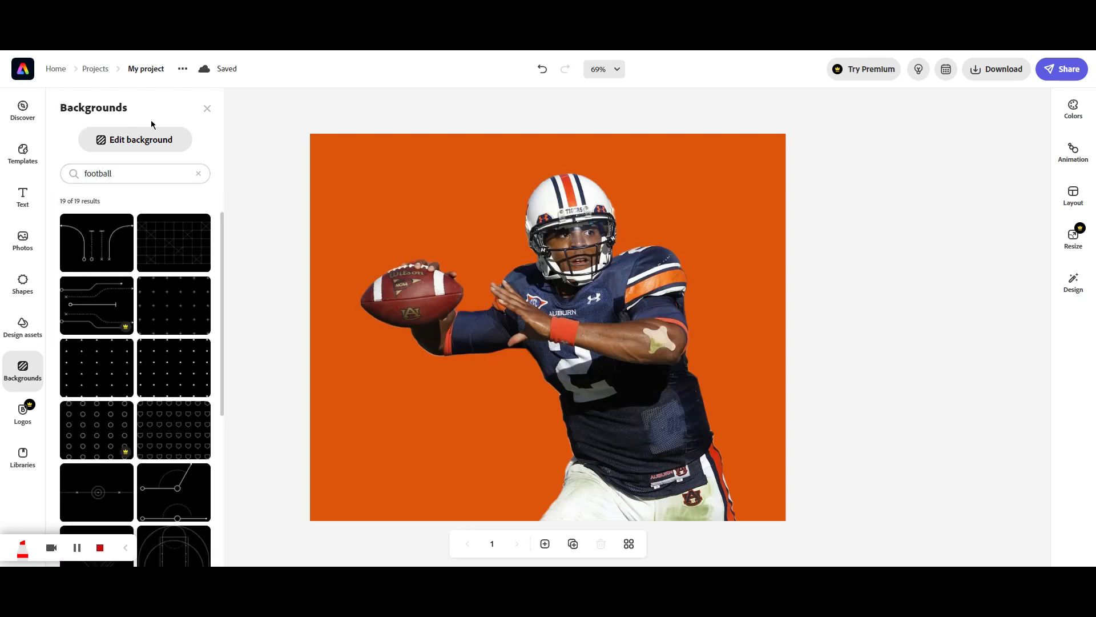
scroll(152, 280, "down", 5)
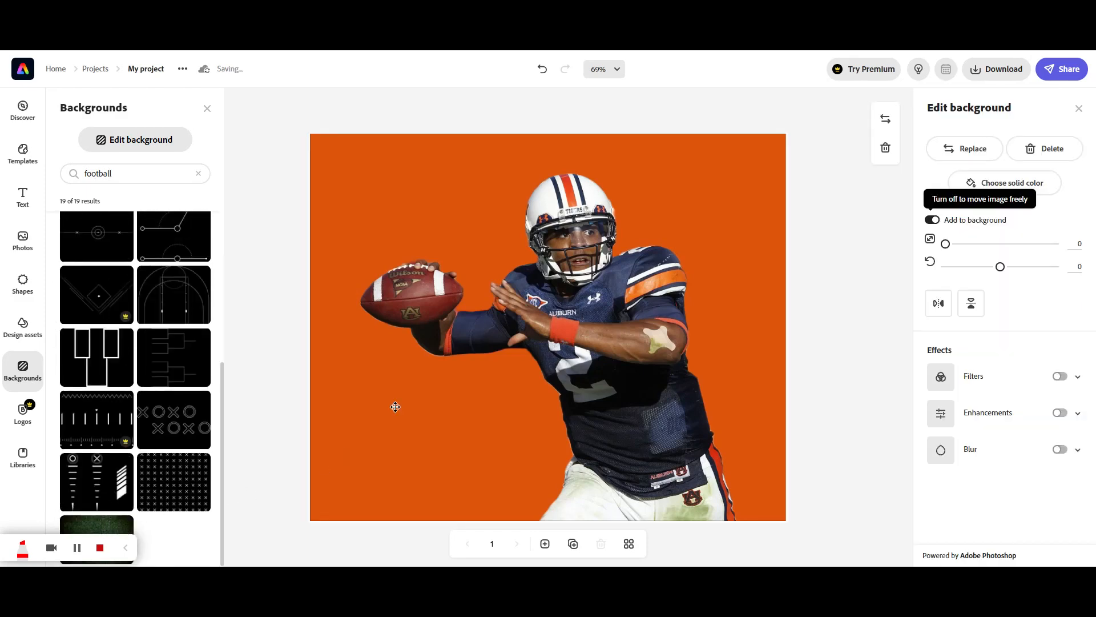
left_click(708, 204)
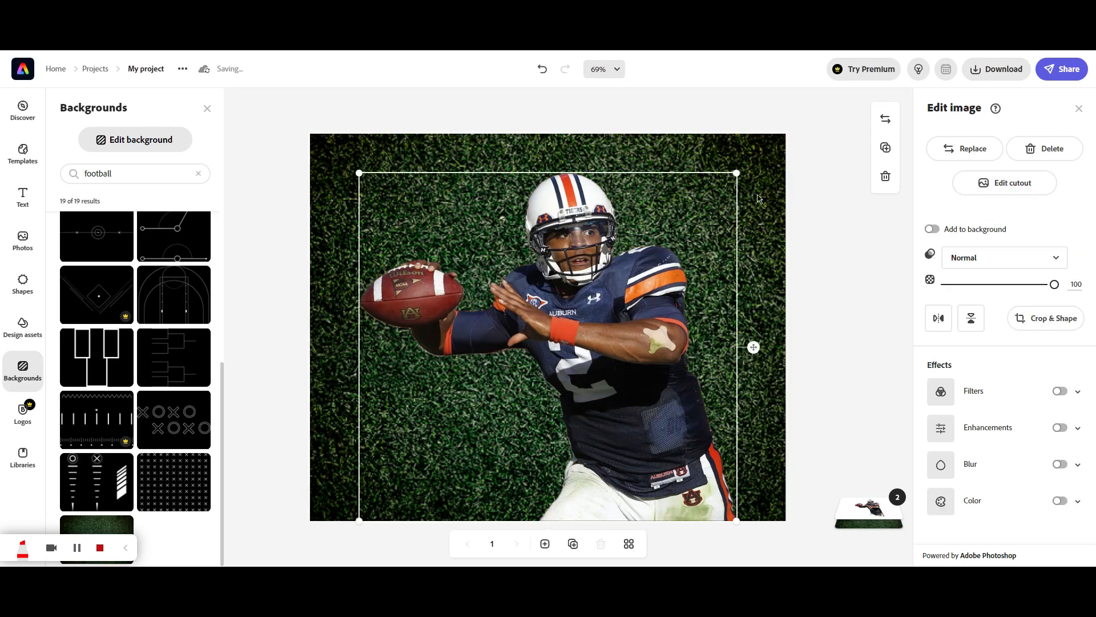
left_click(762, 202)
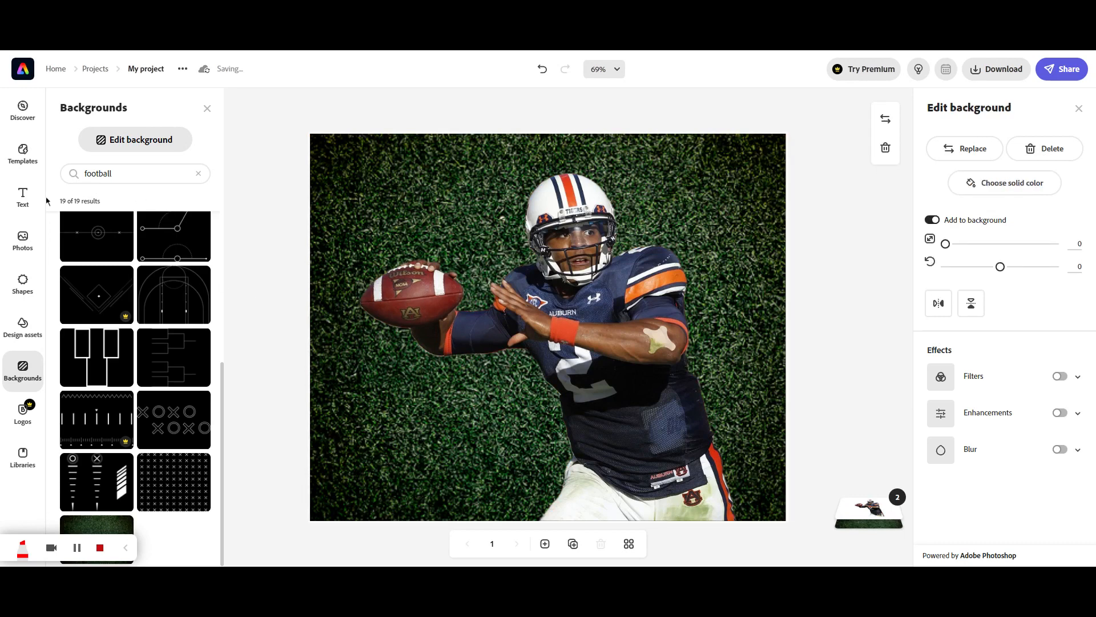
Add the "Breaking News" phrase design with its horizontal bars to the canvas.
left_click(25, 200)
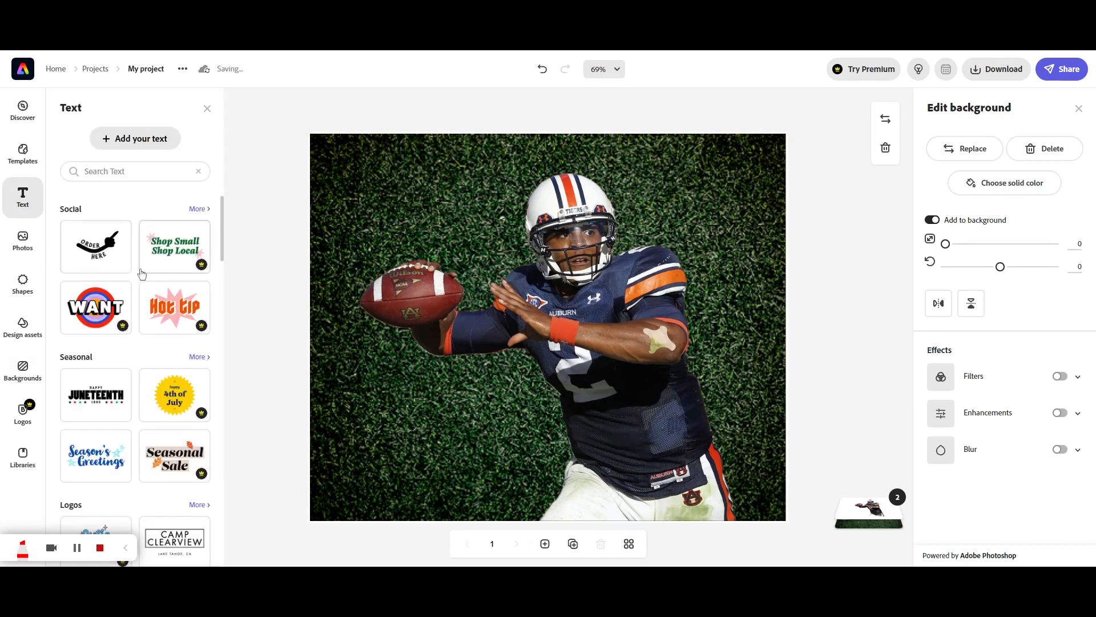
scroll(142, 274, "down", 4)
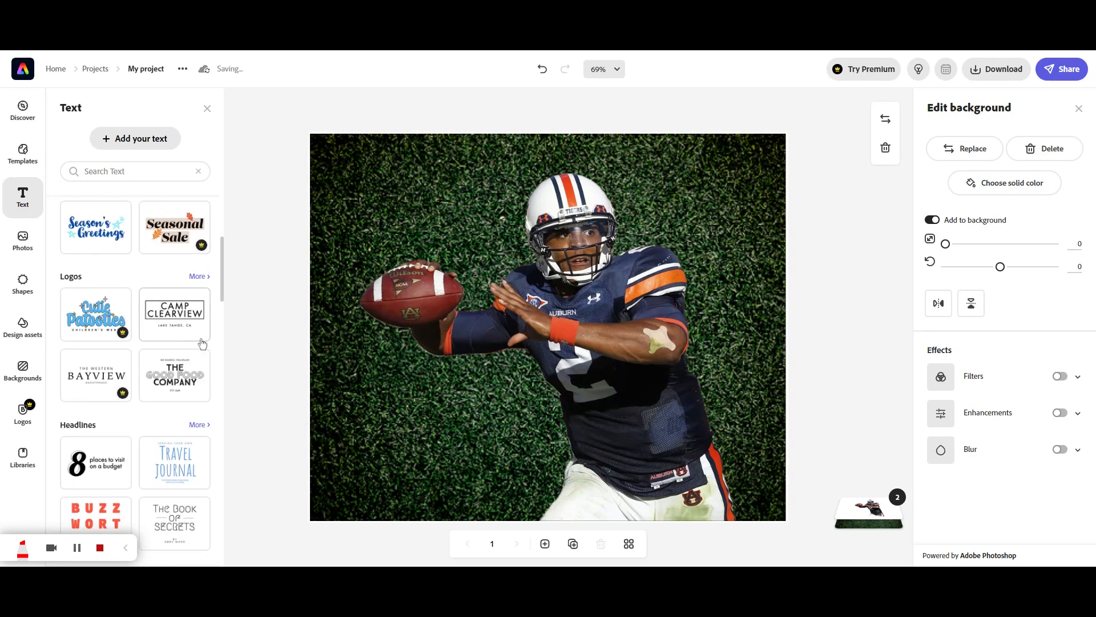
scroll(180, 356, "down", 9)
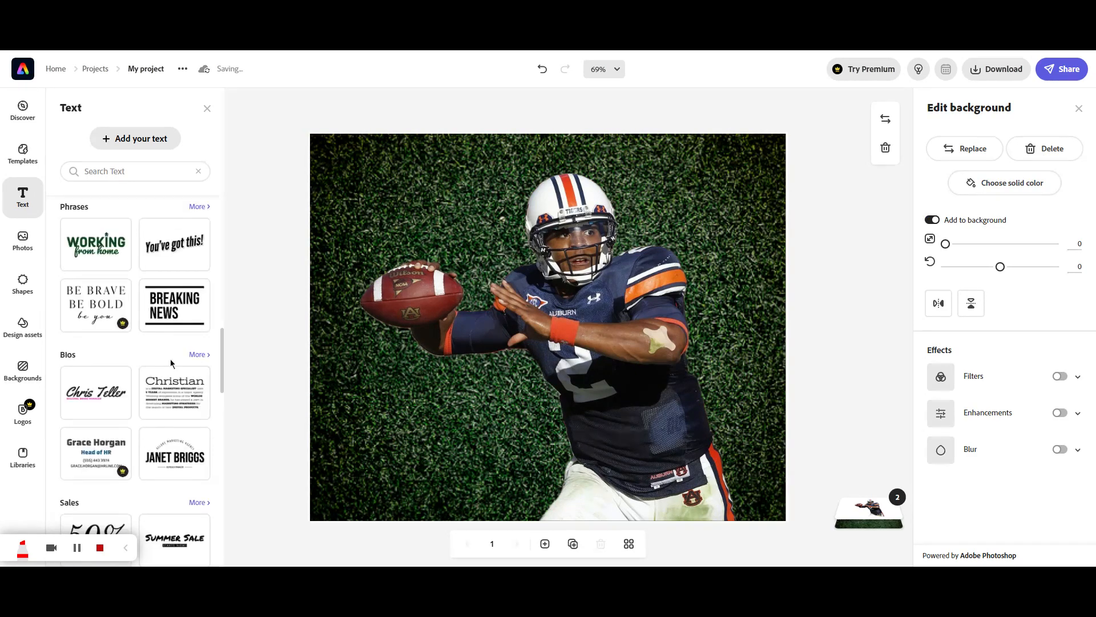
left_click(177, 306)
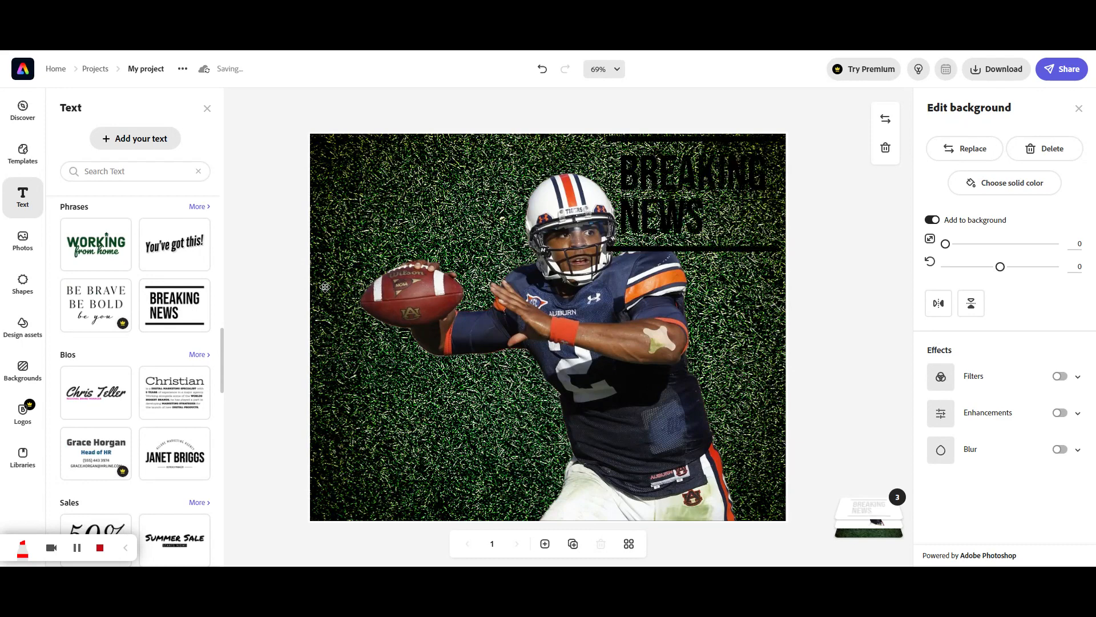
left_click(732, 194)
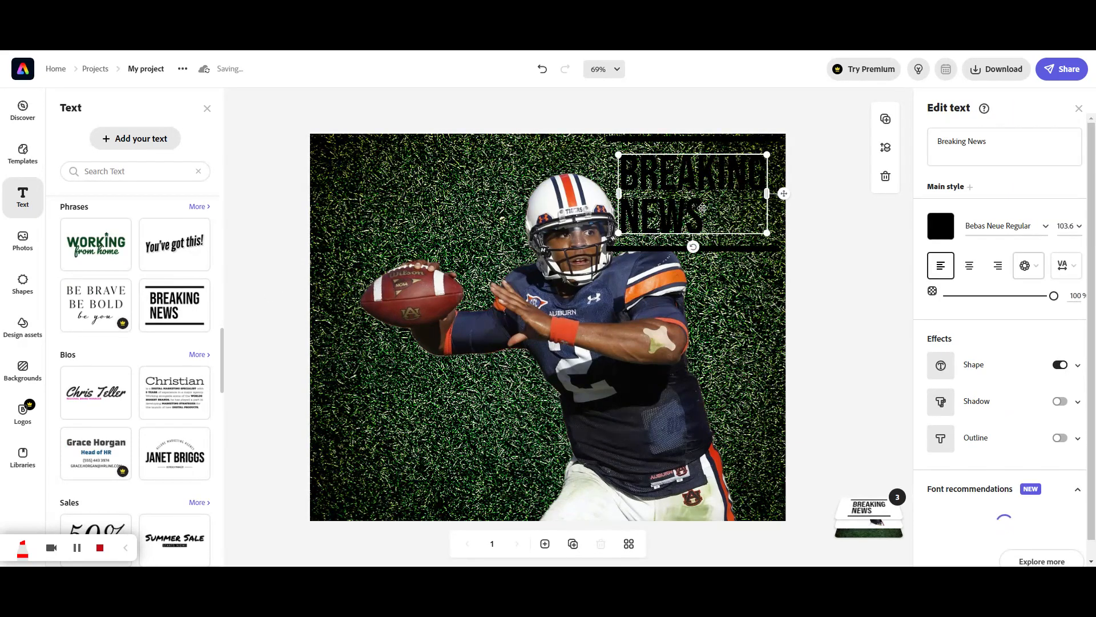
left_click(843, 129)
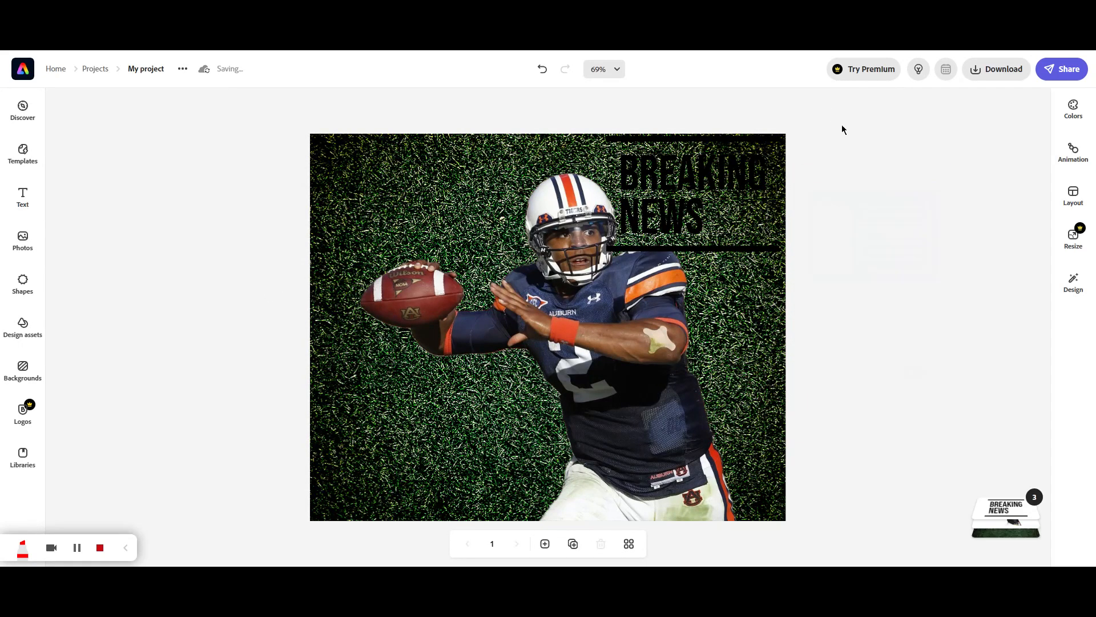
Change the color of the "Breaking News" text to white.
left_click(725, 193)
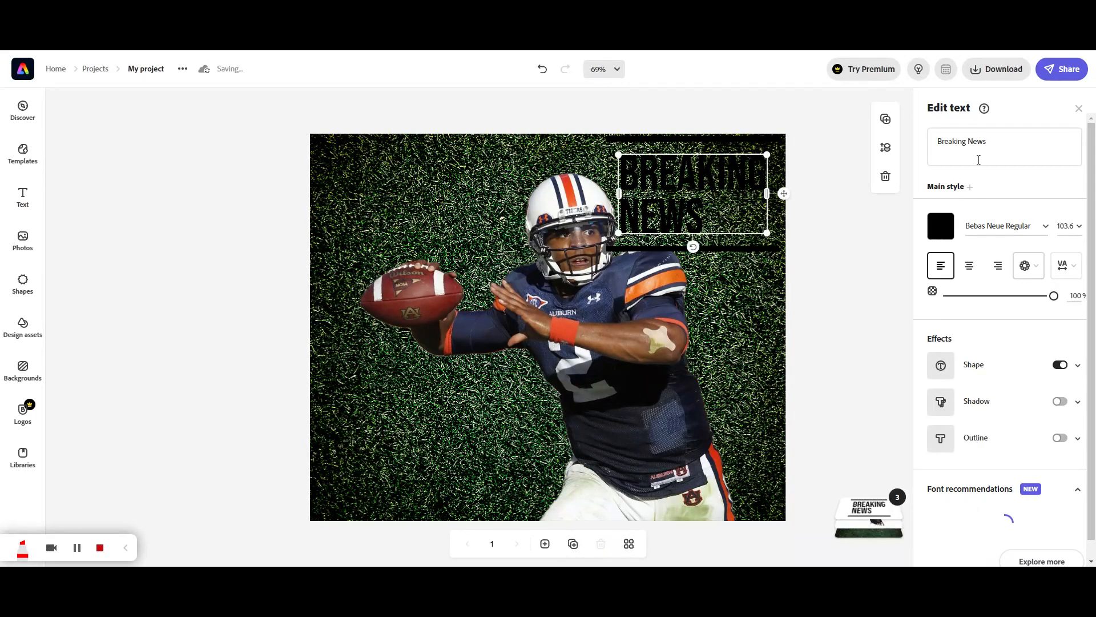
left_click(941, 225)
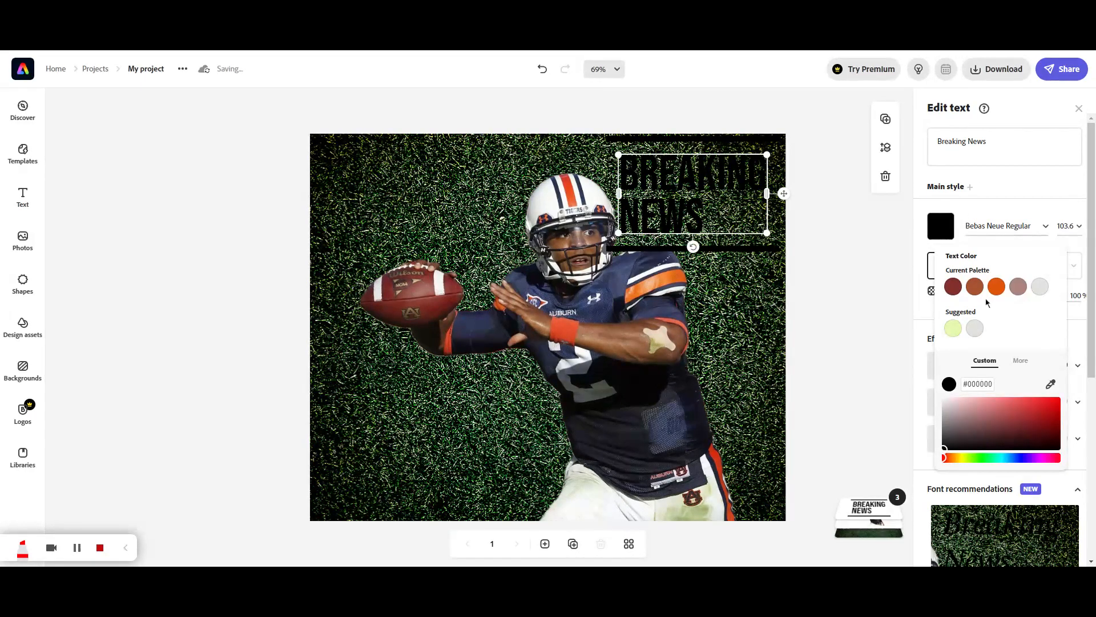
left_click_drag(944, 437, 944, 399)
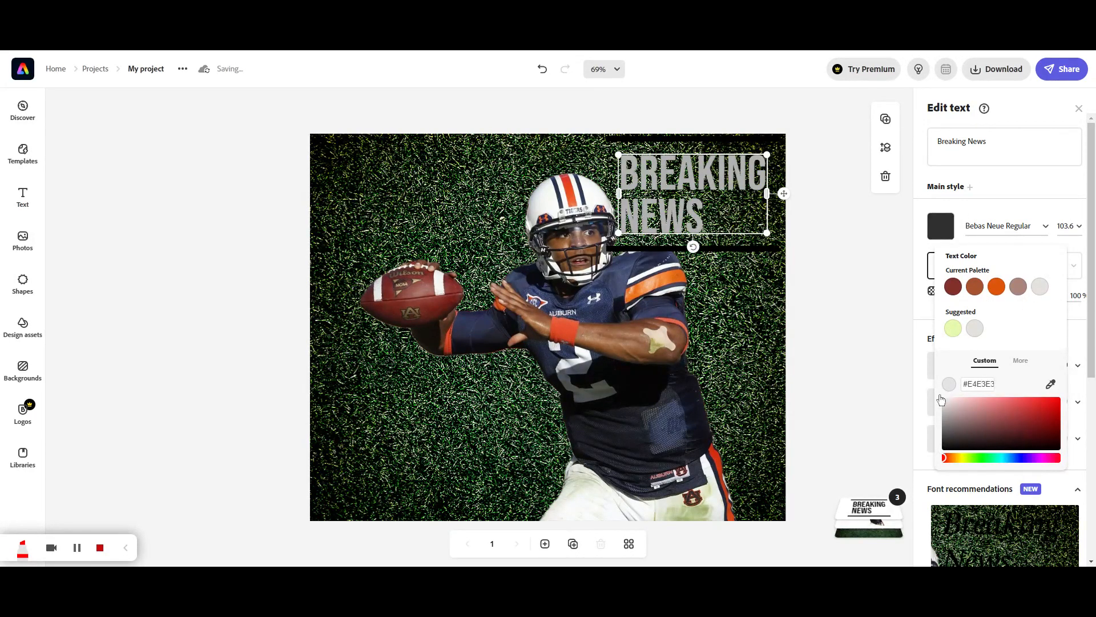
left_click(732, 144)
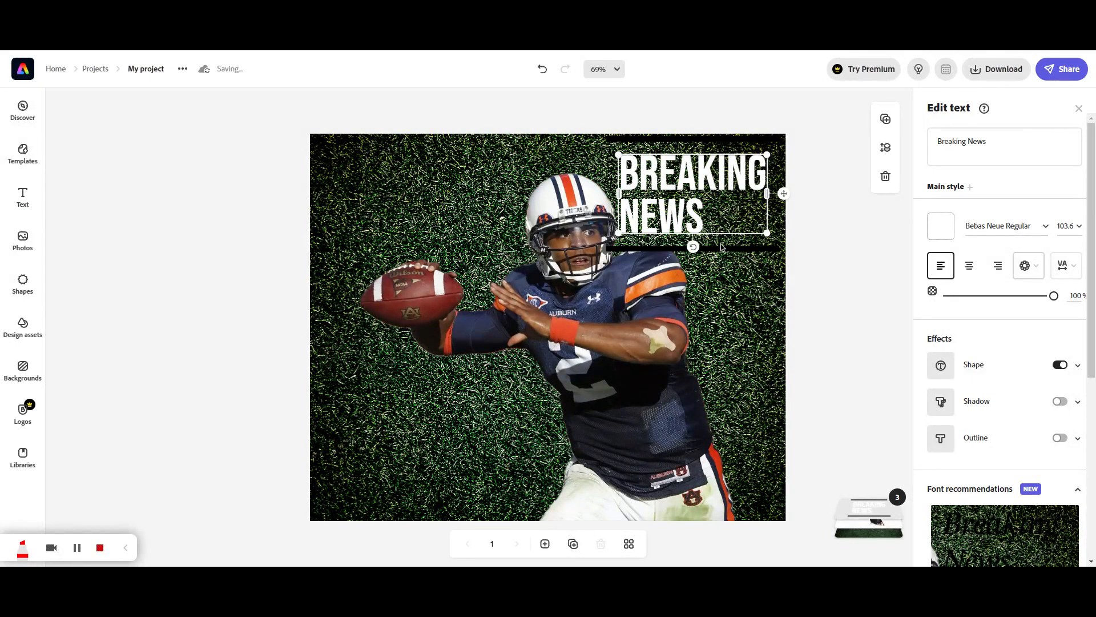
Try the recommended fonts on the "Breaking News" text and apply the bold italic Montserrat Alternates style.
left_click(769, 290)
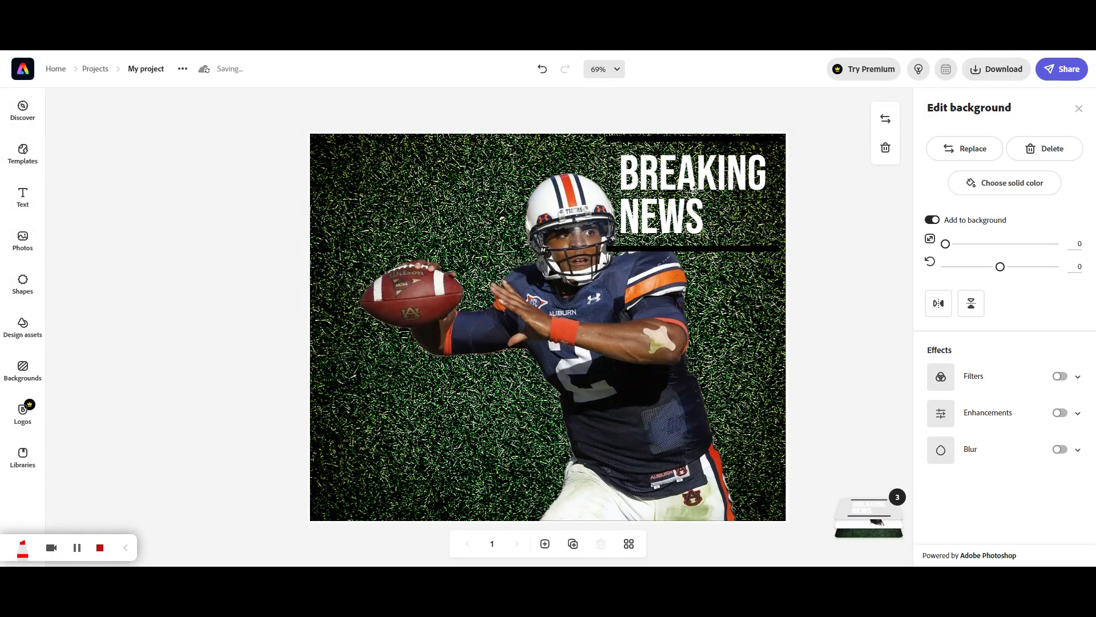
left_click(682, 177)
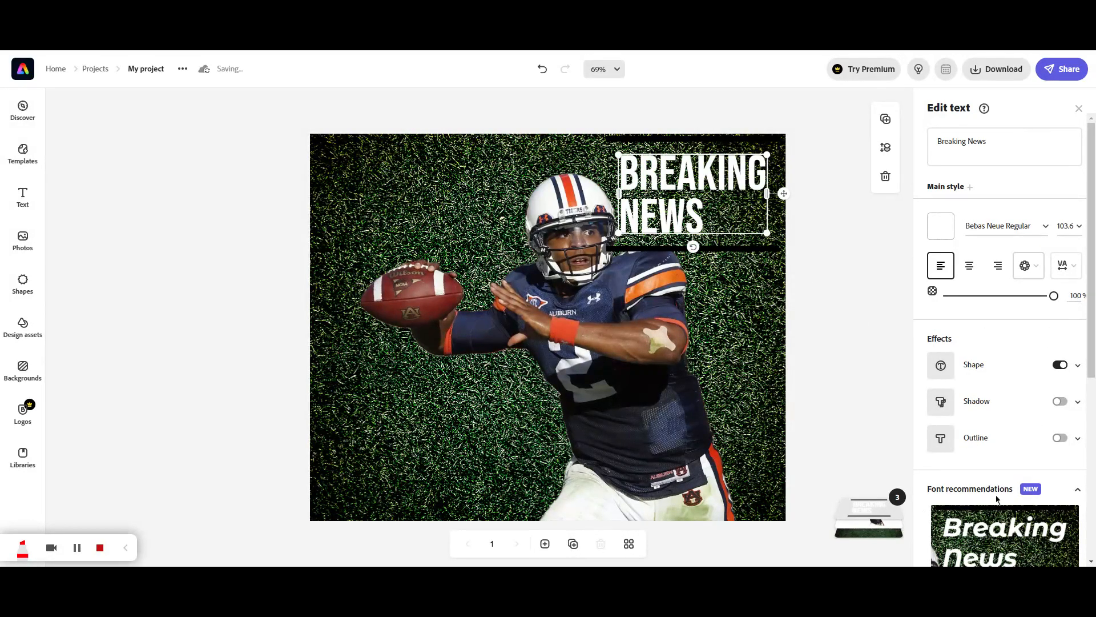
scroll(1017, 483, "down", 5)
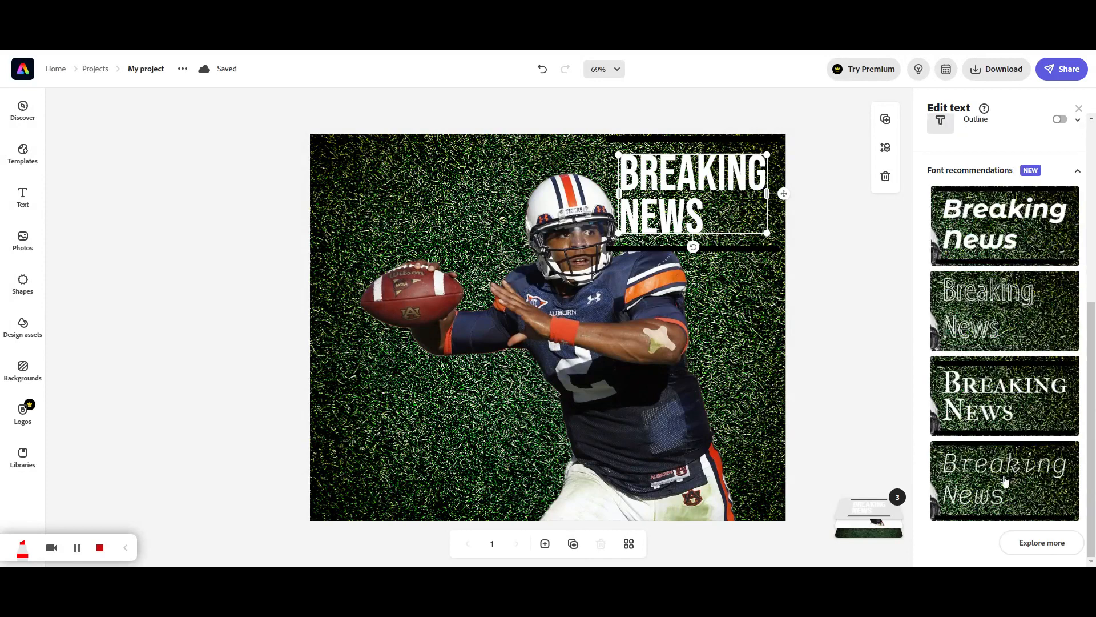
scroll(1005, 481, "up", 1)
left_click(974, 291)
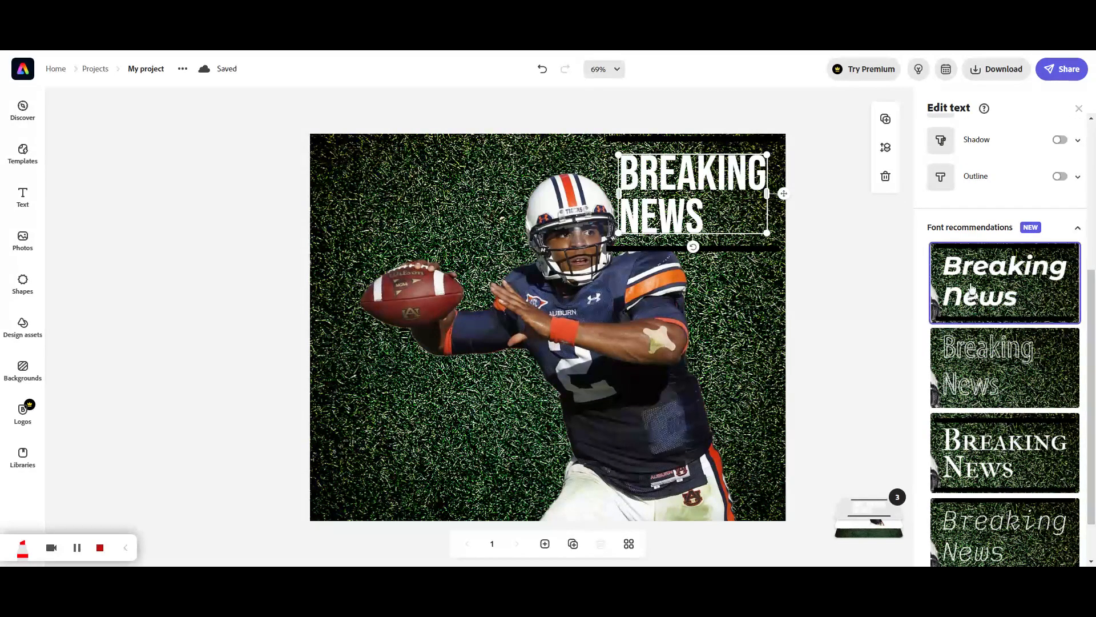
left_click(1009, 369)
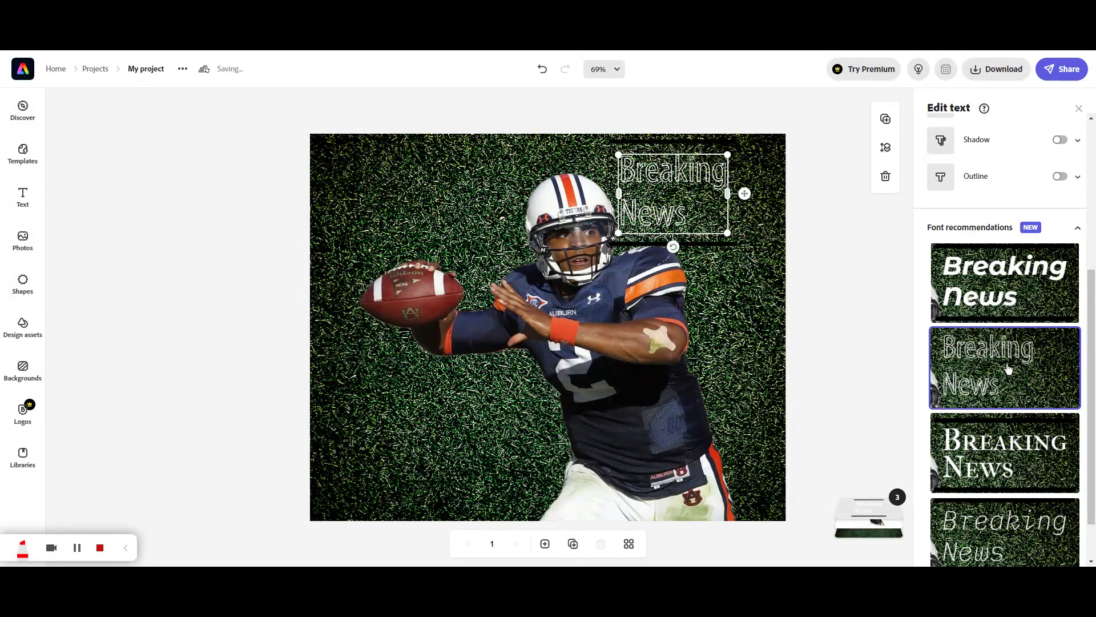
left_click(983, 443)
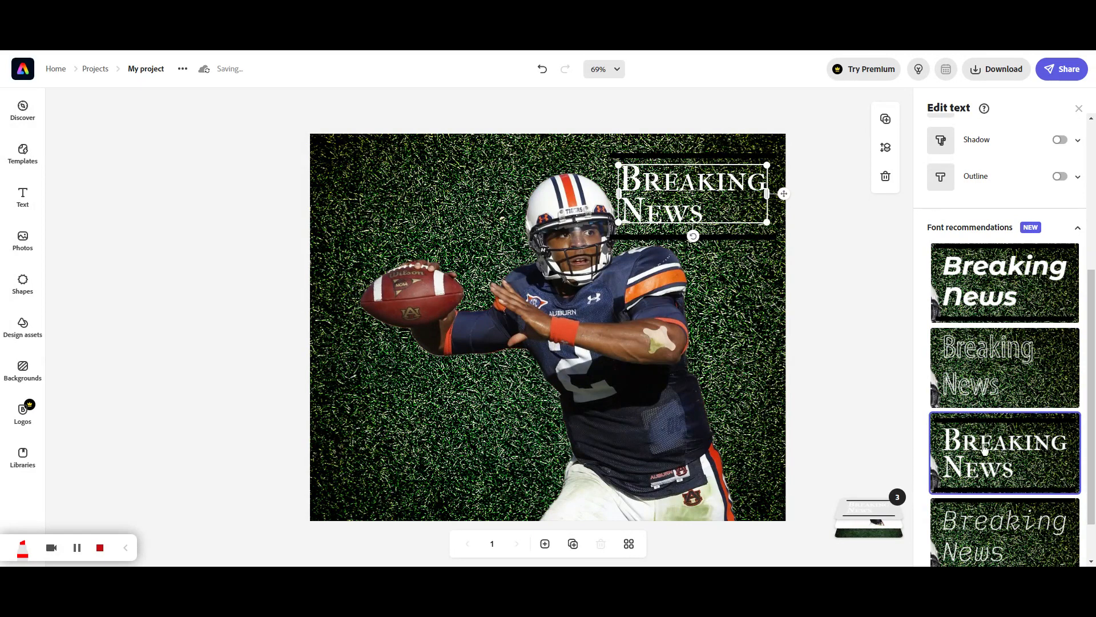
scroll(1043, 429, "down", 1)
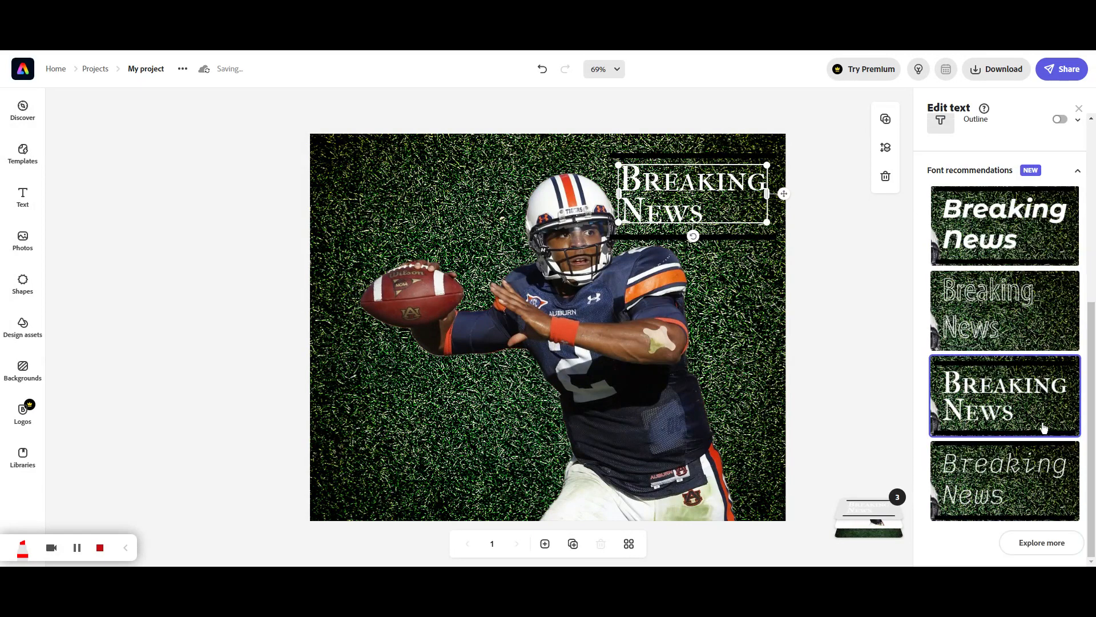
left_click(1021, 245)
scroll(1002, 316, "up", 5)
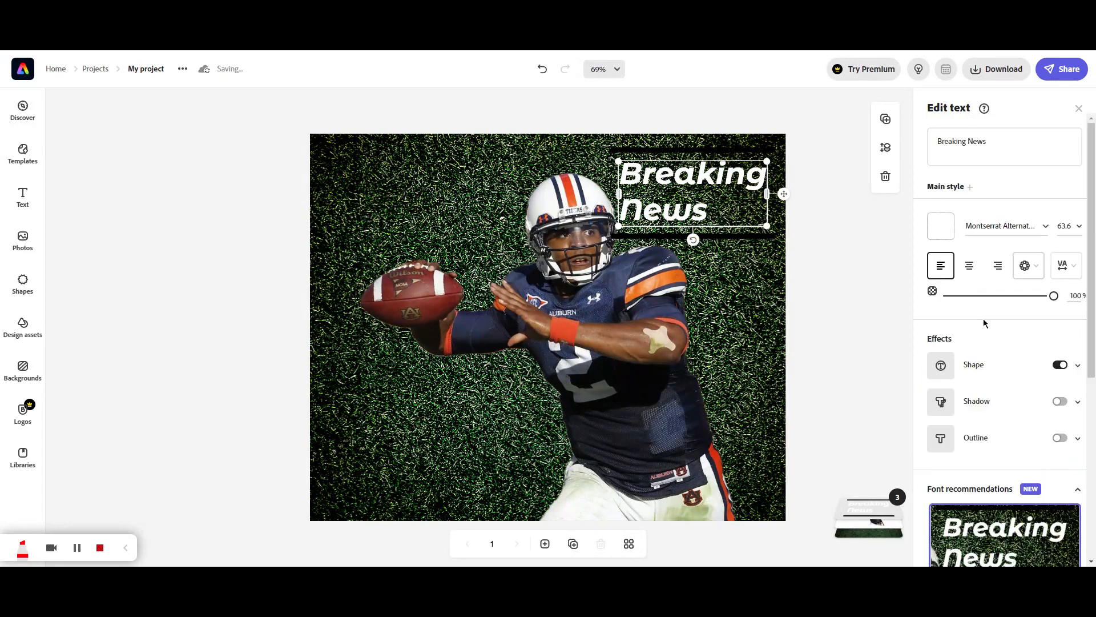
Set the "Breaking News" text color to #DD550C and move the headline closer to the canvas's upper right corner.
left_click(942, 226)
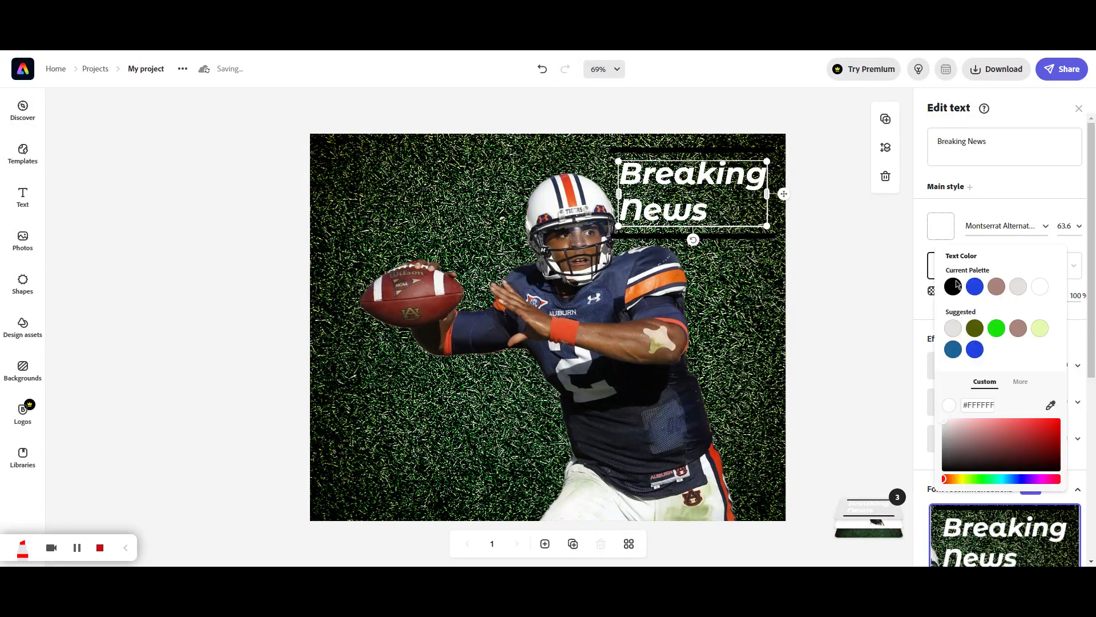
left_click(991, 406)
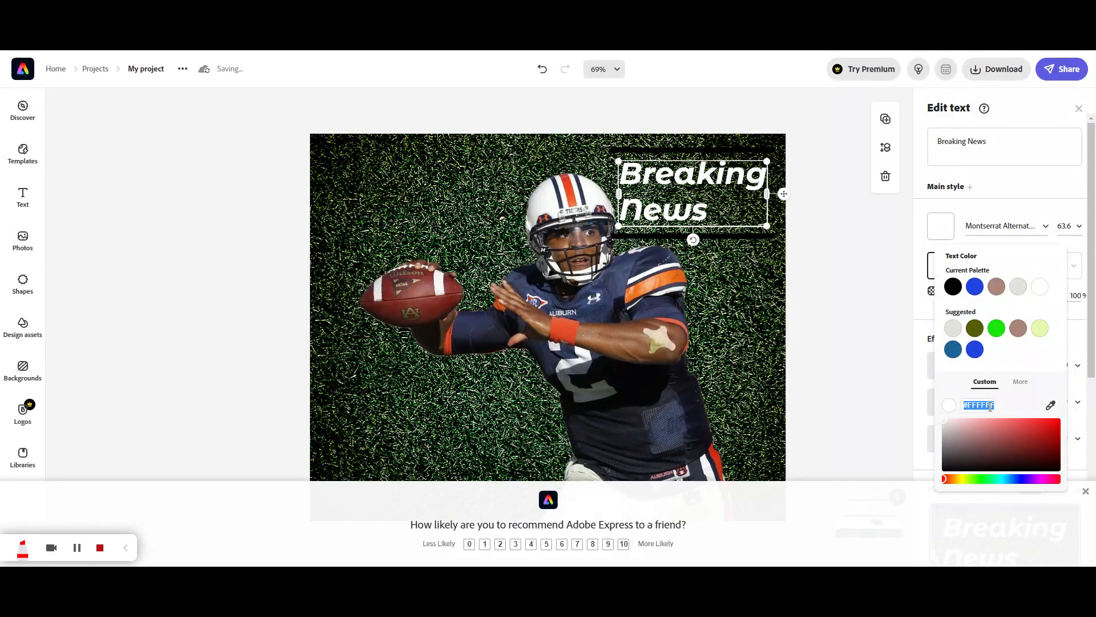
left_click(992, 405)
double_click(992, 405)
type("DD55")
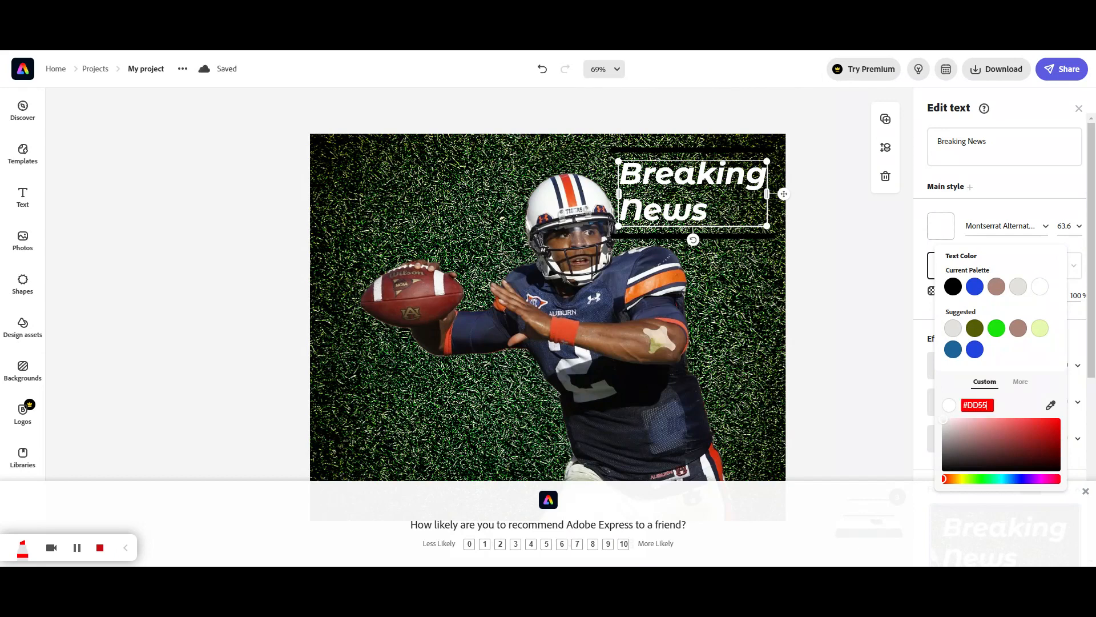
type("0C")
left_click(914, 309)
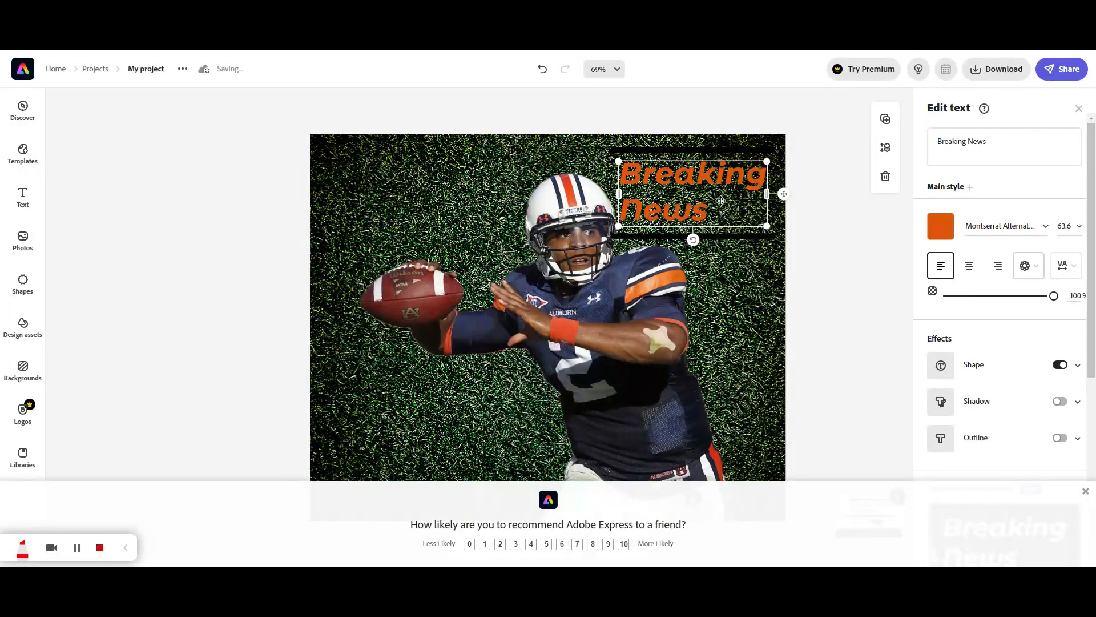
left_click_drag(721, 201, 731, 196)
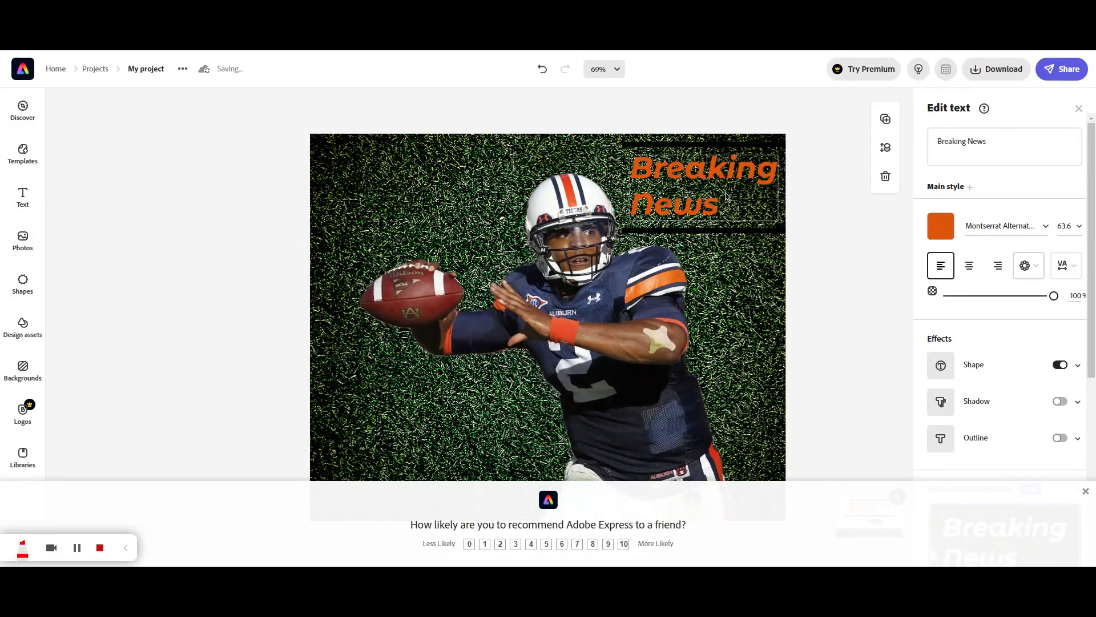
left_click(894, 299)
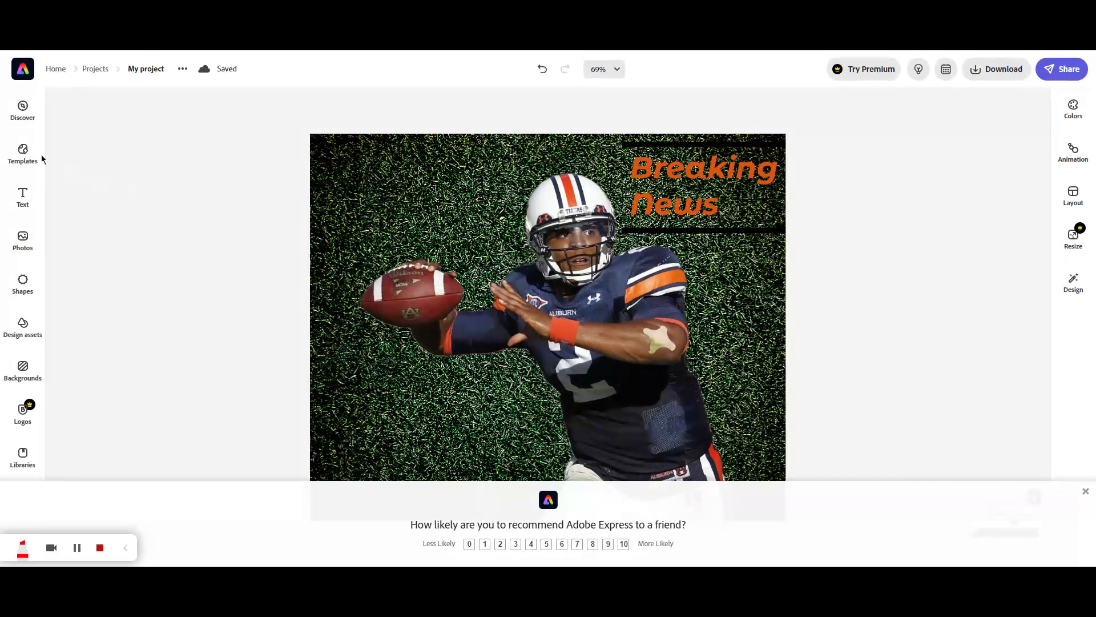
Add a solid square from the basic shapes to the canvas below the football.
left_click(34, 197)
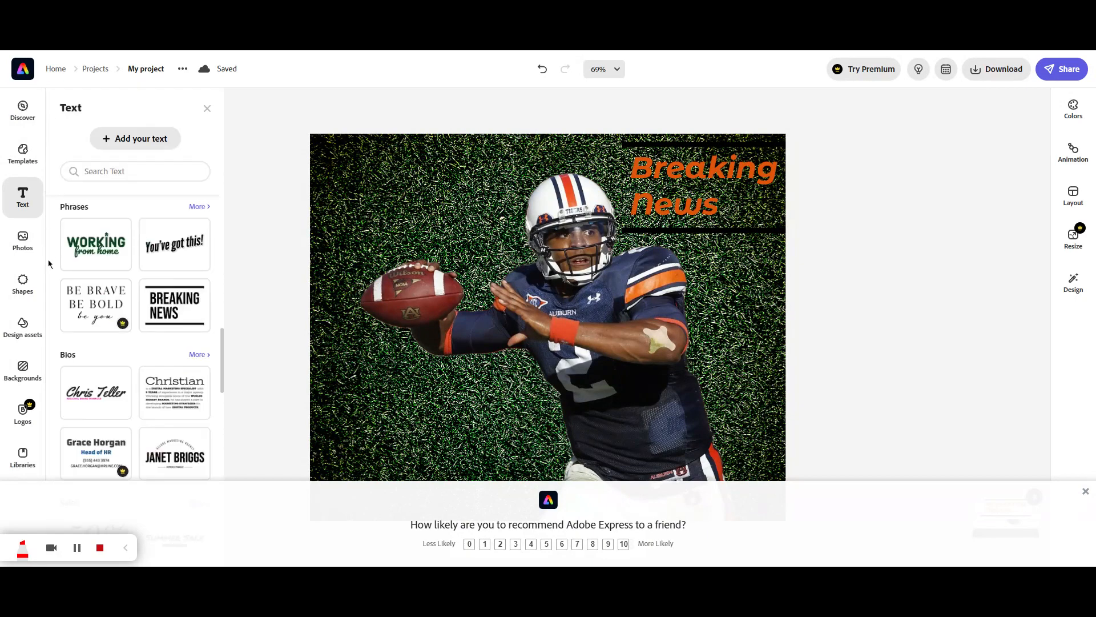
left_click(23, 153)
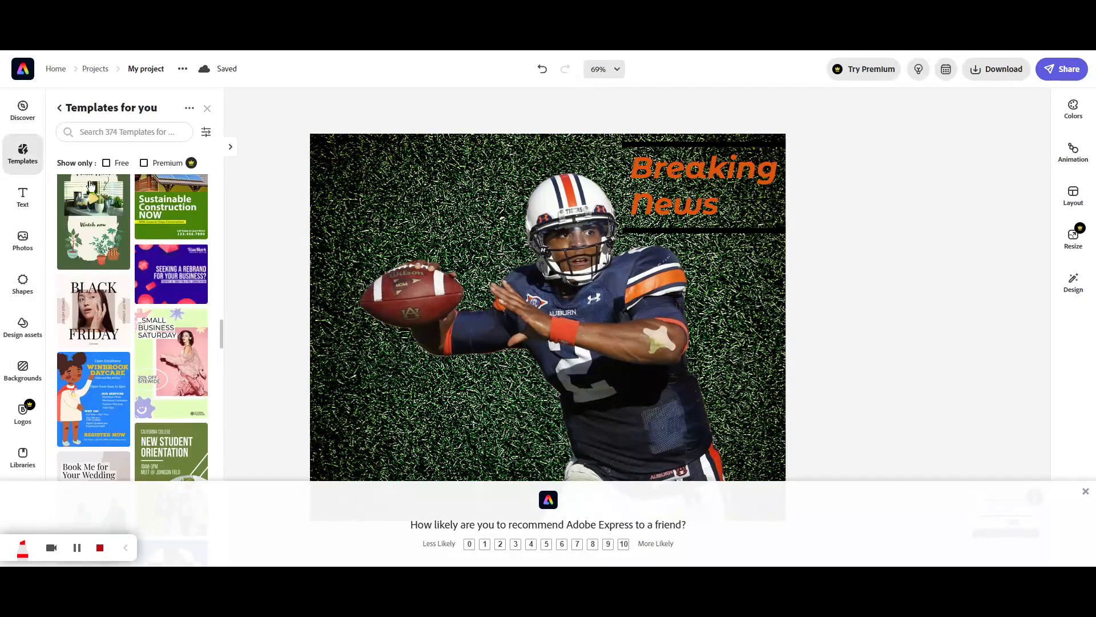
left_click(23, 283)
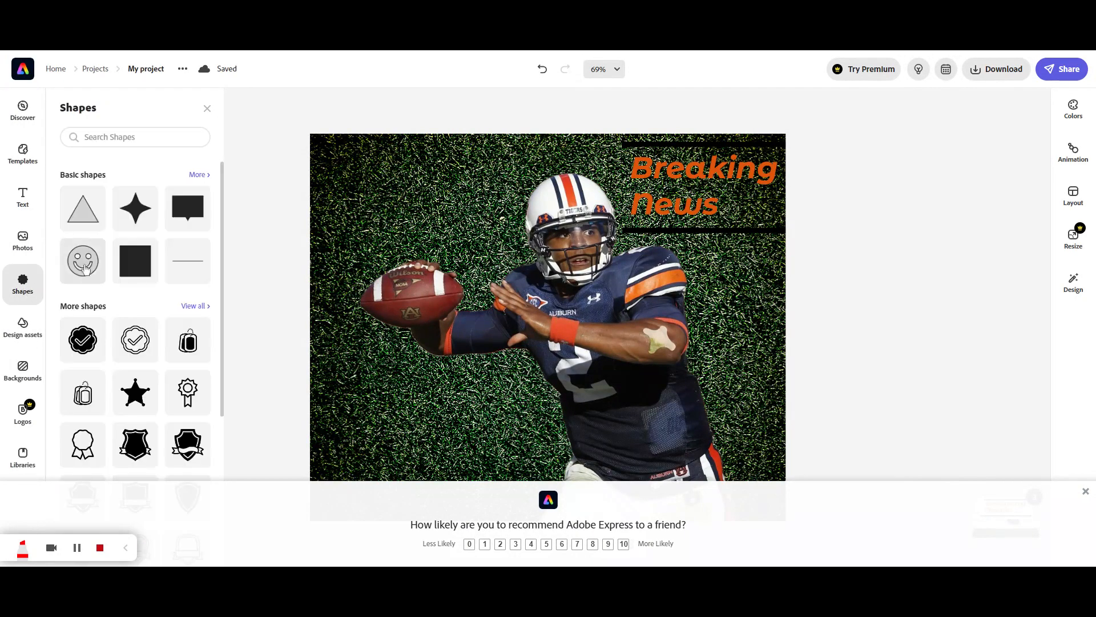
left_click_drag(143, 273, 416, 384)
left_click(499, 378)
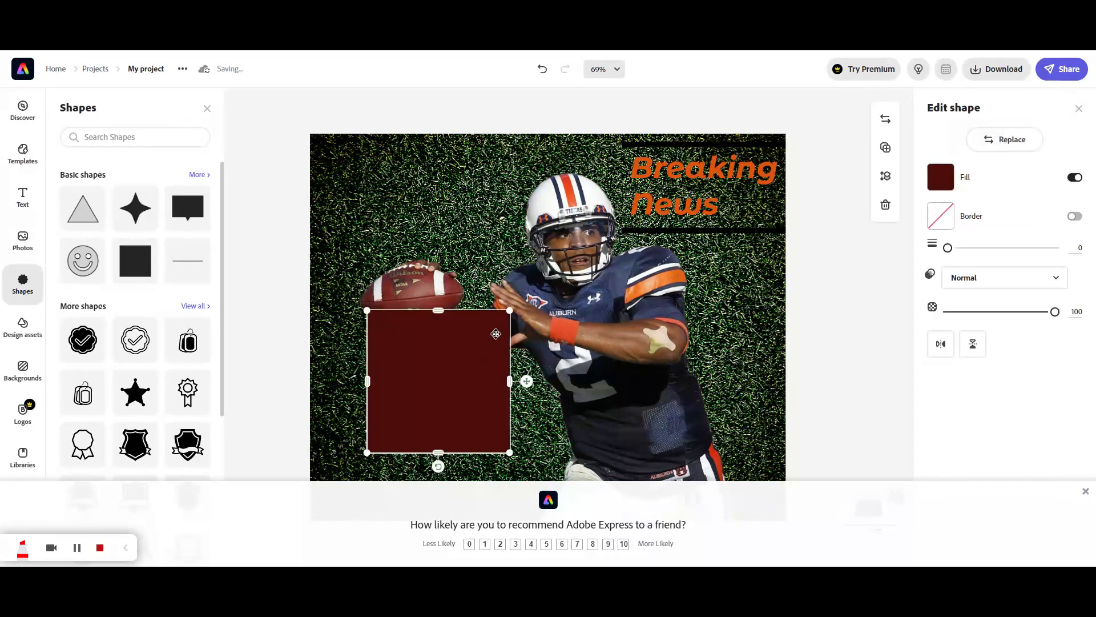
Stretch the square into a wide, low banner across the player's lower body and shift the player up and to the left.
left_click_drag(509, 381, 713, 366)
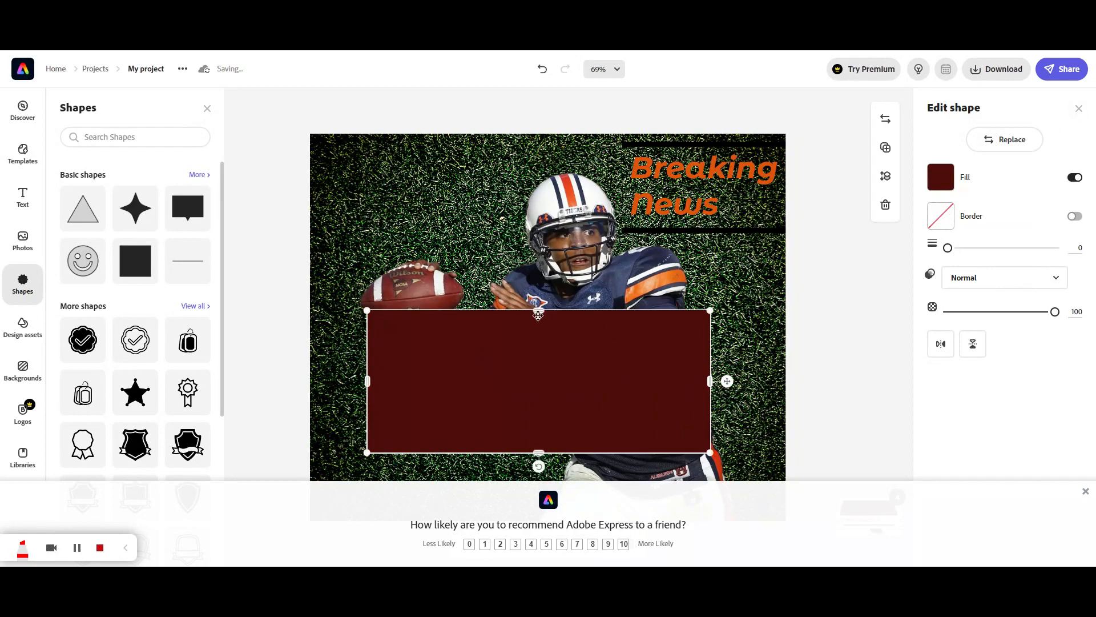
left_click_drag(542, 309, 541, 348)
left_click_drag(604, 374, 564, 394)
left_click(587, 352)
left_click_drag(583, 260, 521, 246)
Change the "Breaking News" text color to white (#FFFFFF).
left_click(736, 182)
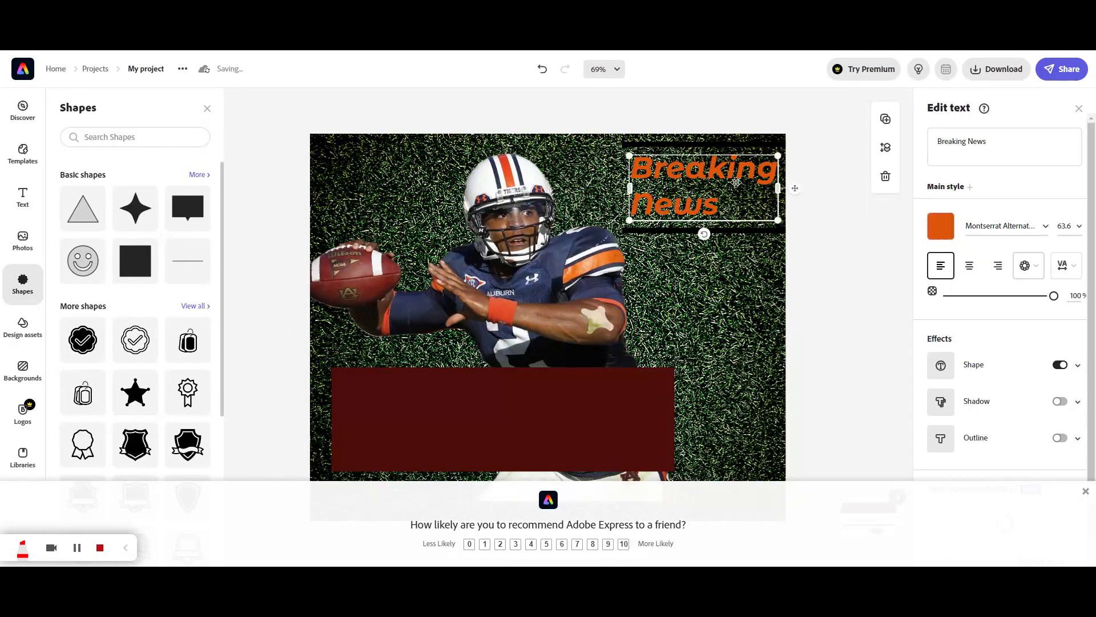
left_click(941, 225)
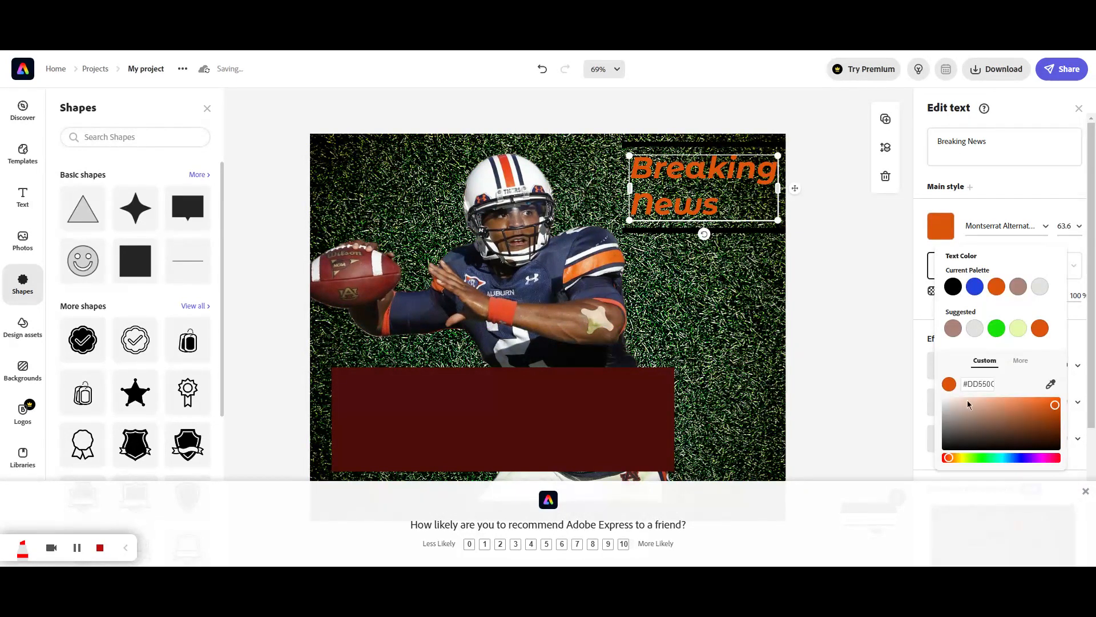
left_click(946, 419)
left_click_drag(946, 419, 935, 377)
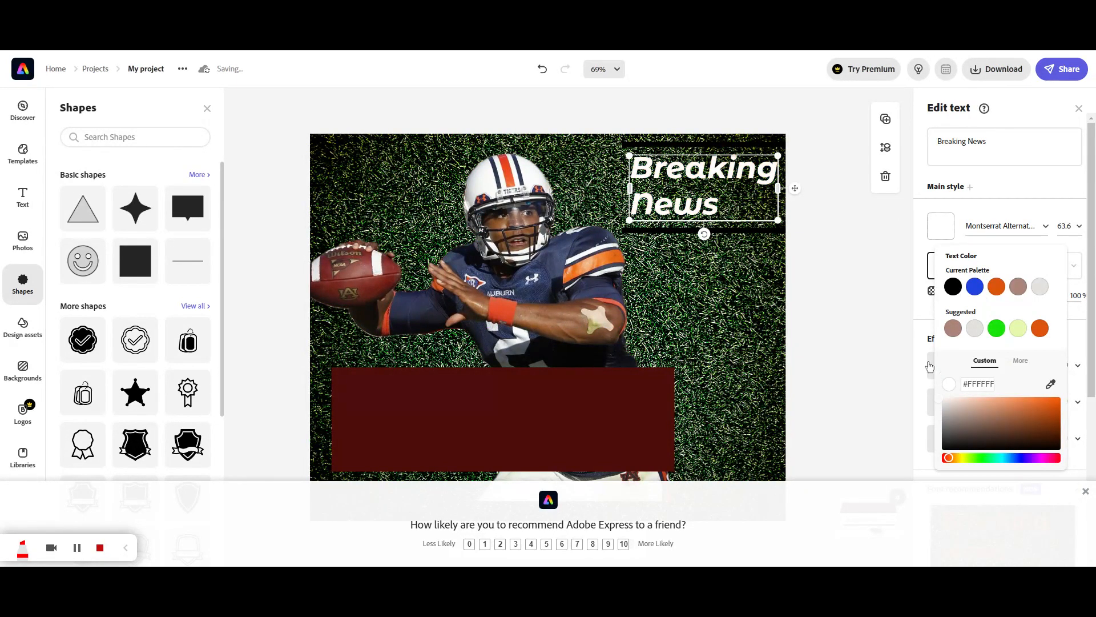
left_click(925, 360)
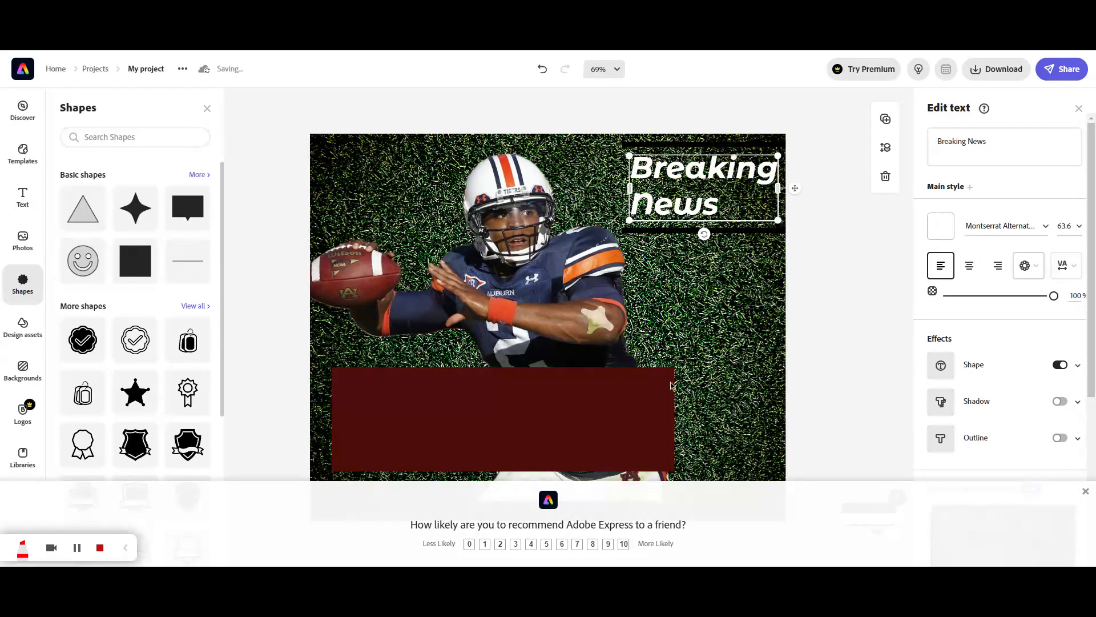
Fill the rectangle with the orange from the current palette.
left_click(595, 398)
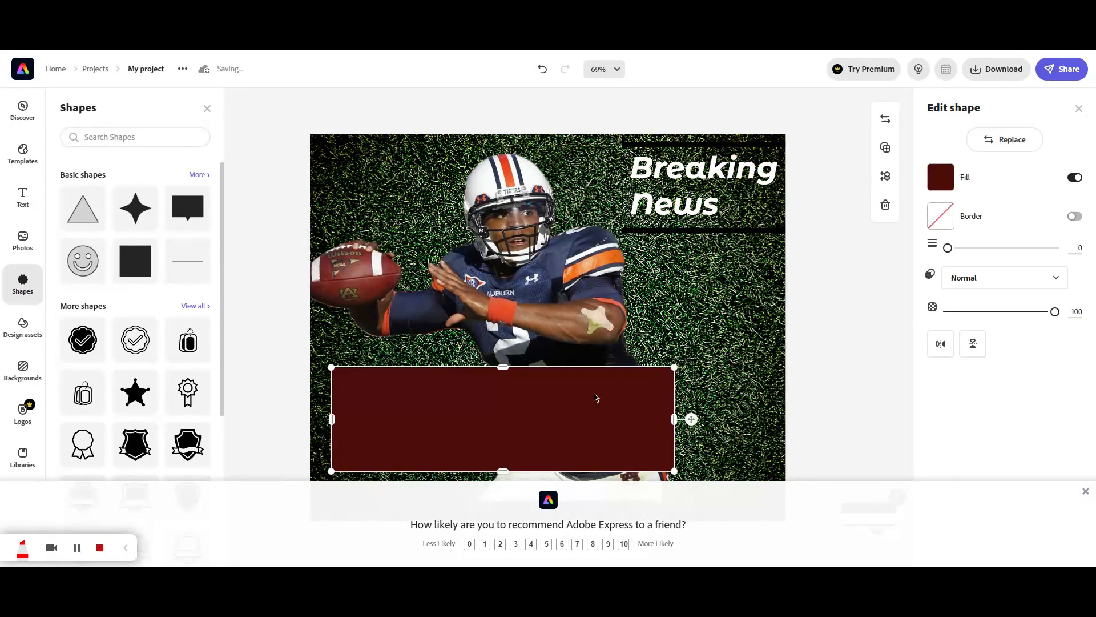
left_click(942, 177)
left_click(997, 237)
left_click(887, 324)
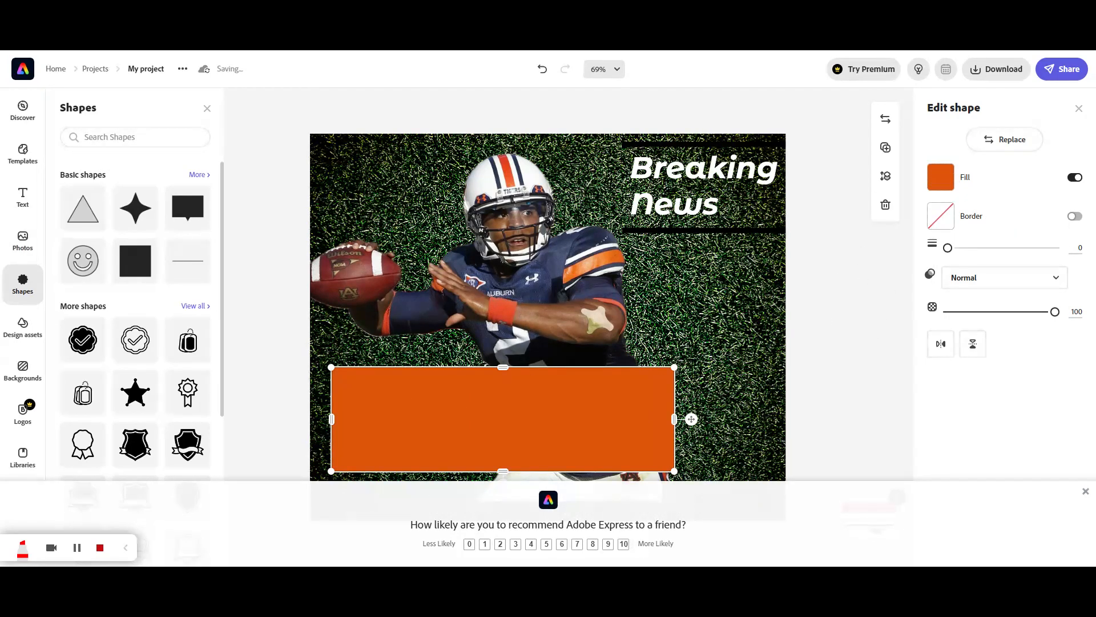
Try out the "You've got this!" phrase design on the canvas and remove it.
left_click(23, 197)
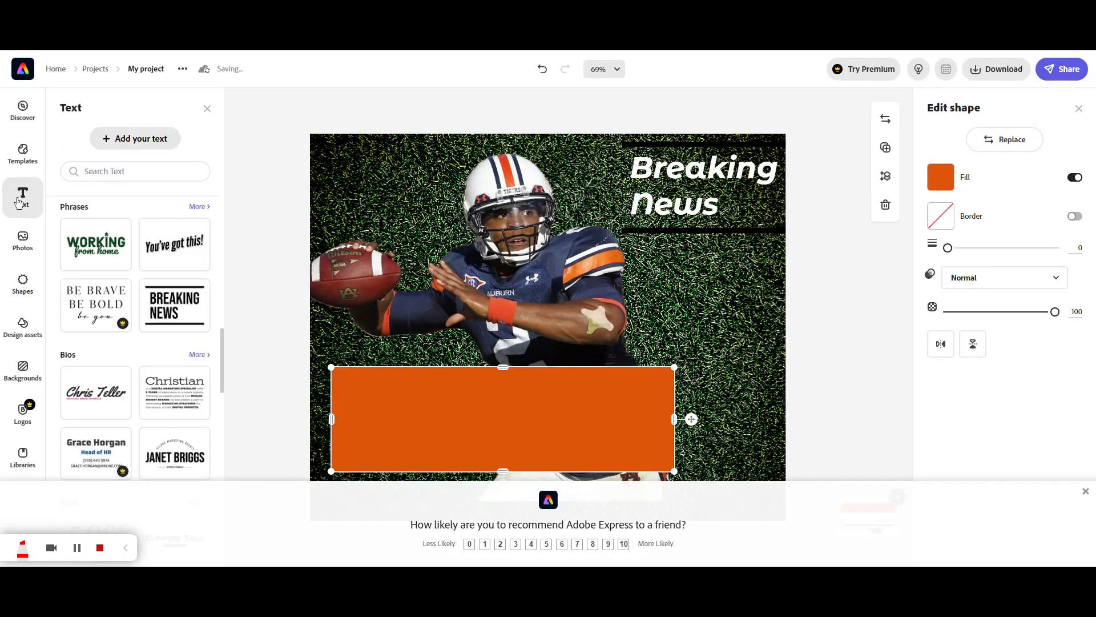
scroll(193, 283, "down", 10)
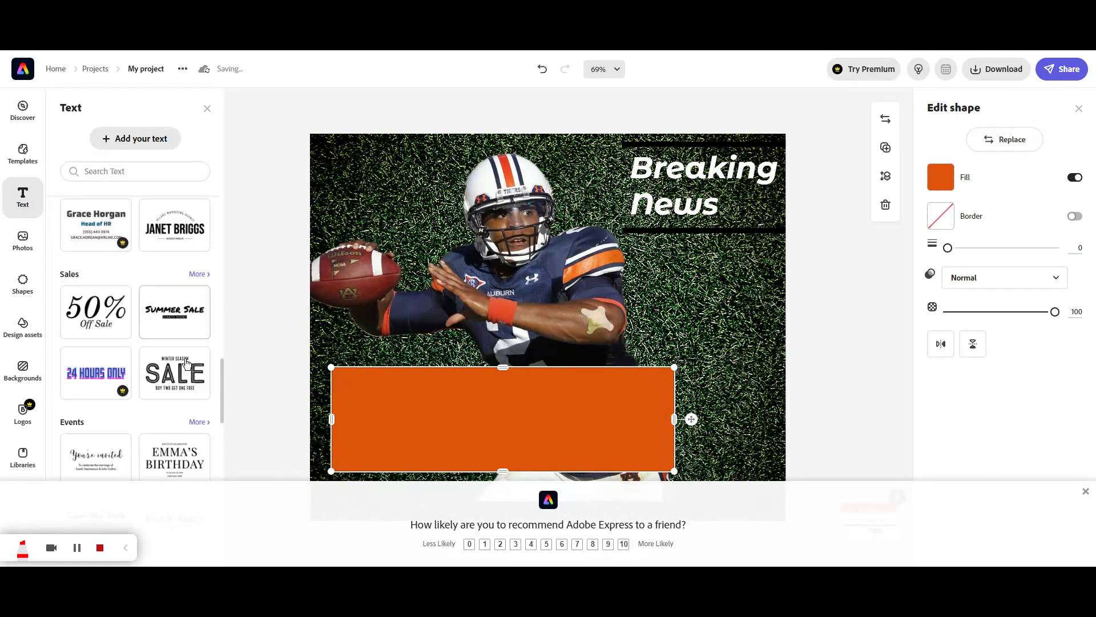
scroll(176, 379, "down", 10)
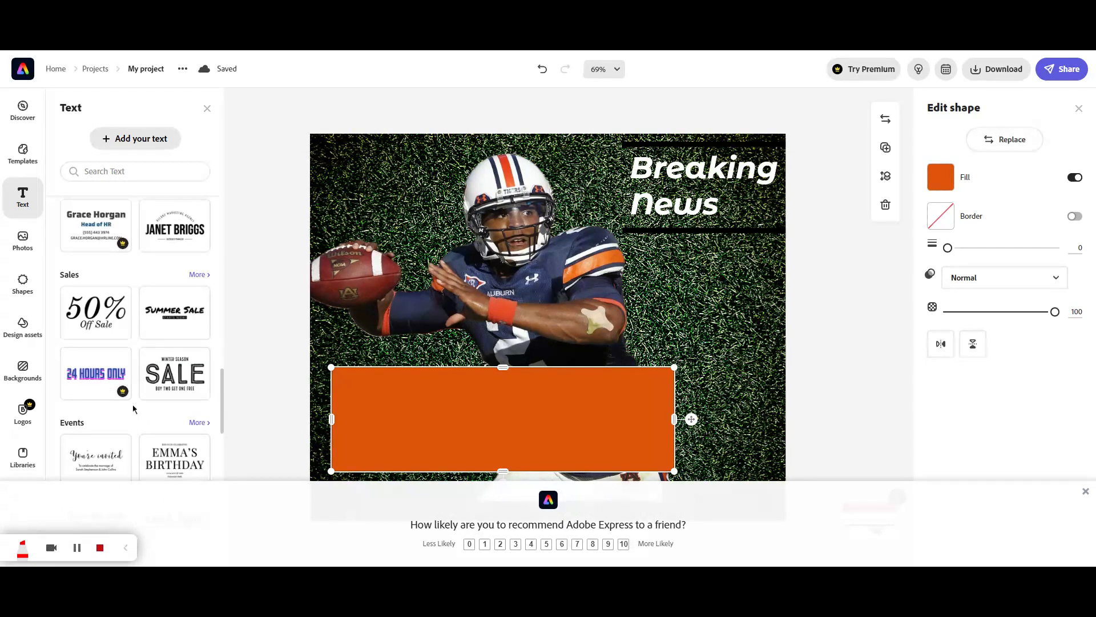
scroll(133, 409, "up", 5)
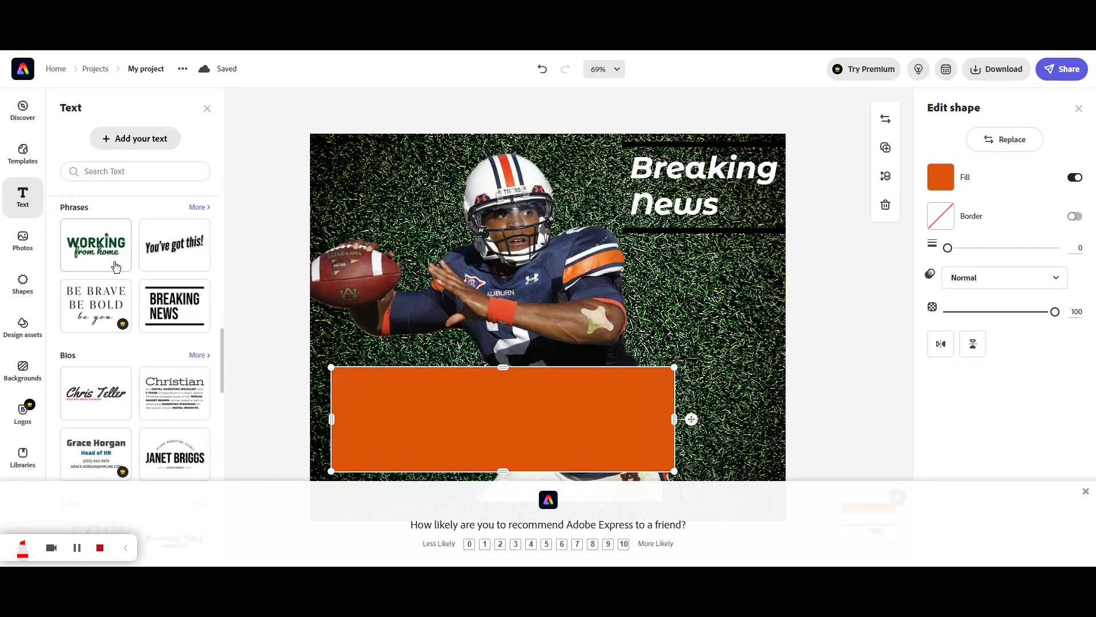
left_click_drag(184, 254, 585, 316)
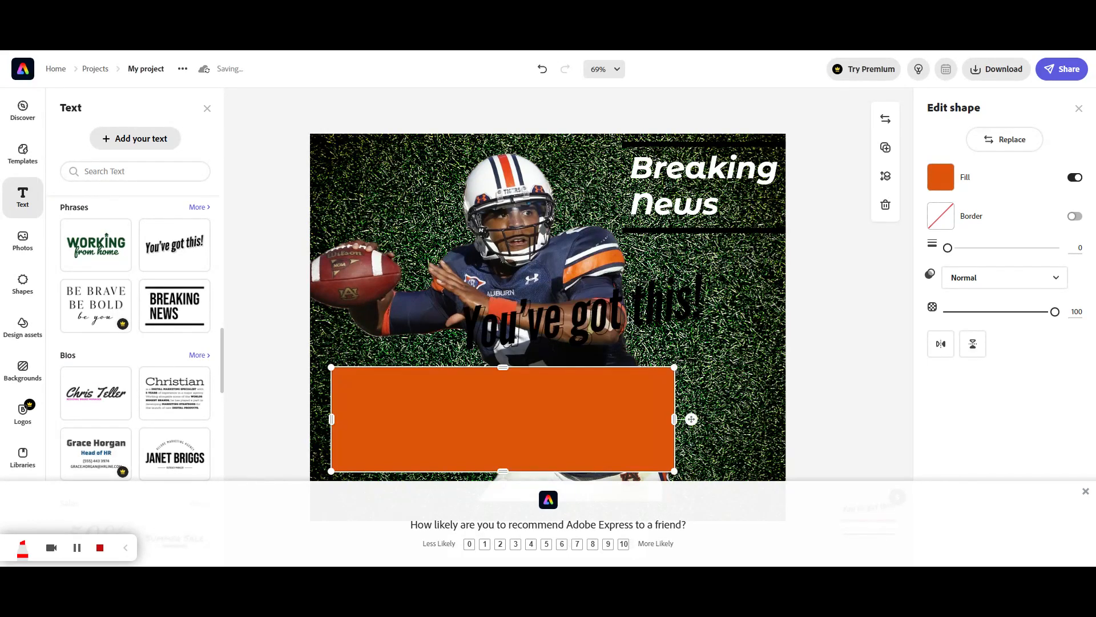
key("Delete")
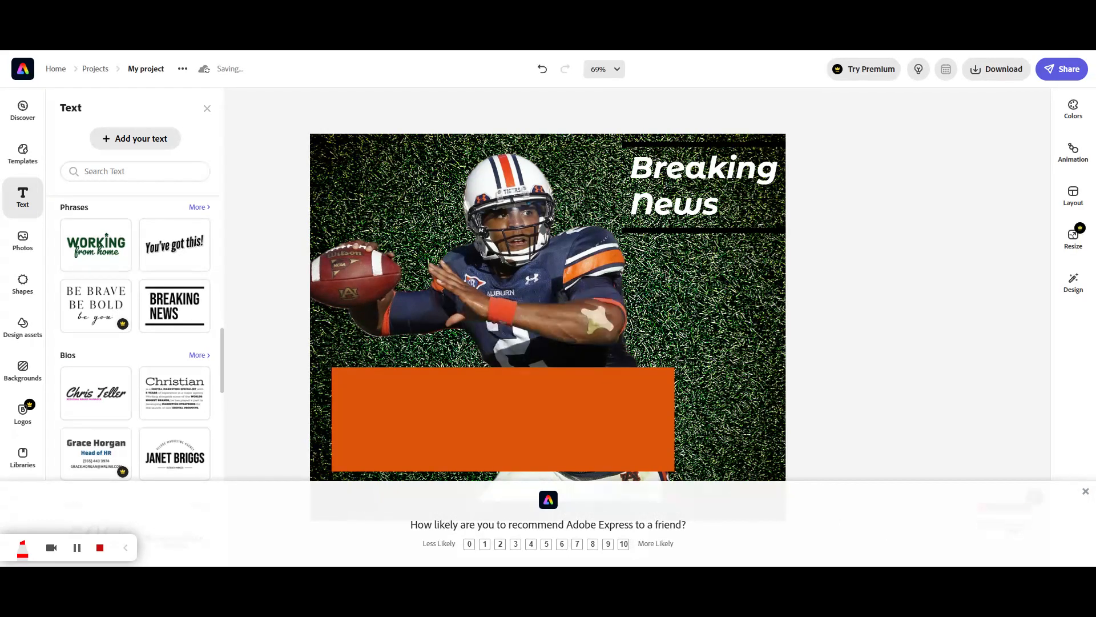
Add a text box near the orange banner reading "Cam Newton signs with the Las Vegas Raiders".
left_click(157, 141)
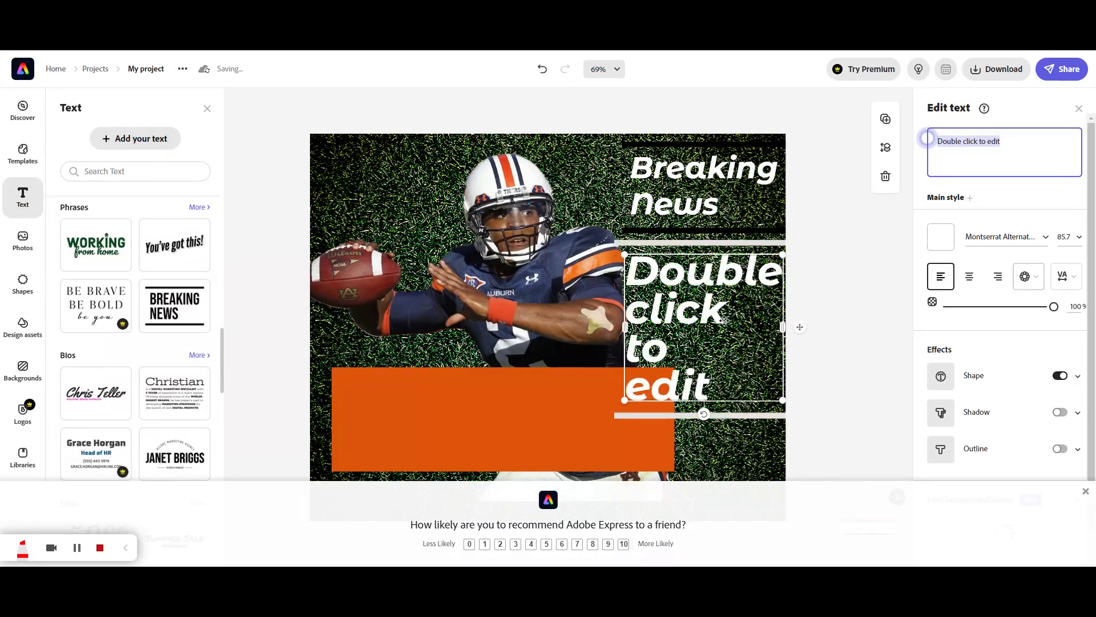
left_click_drag(721, 326, 531, 368)
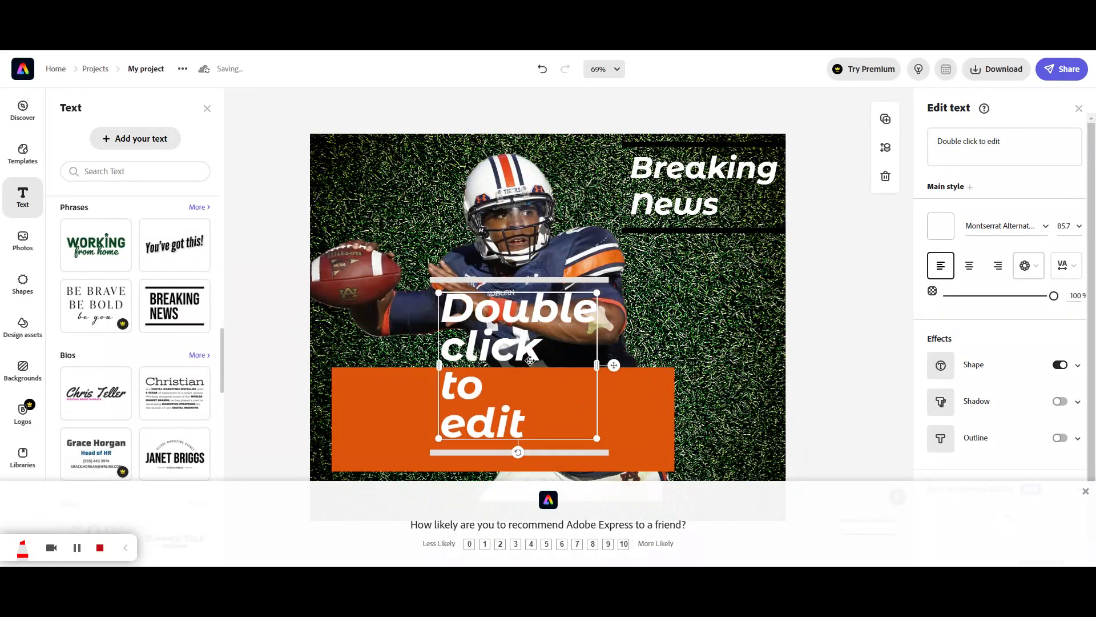
double_click(507, 336)
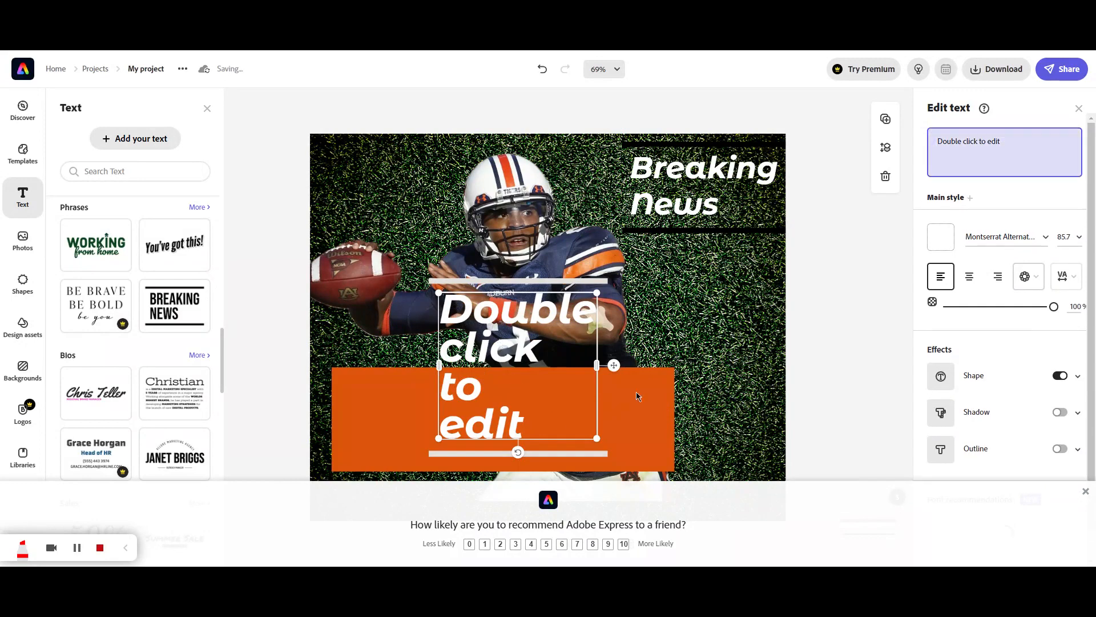
triple_click(961, 141)
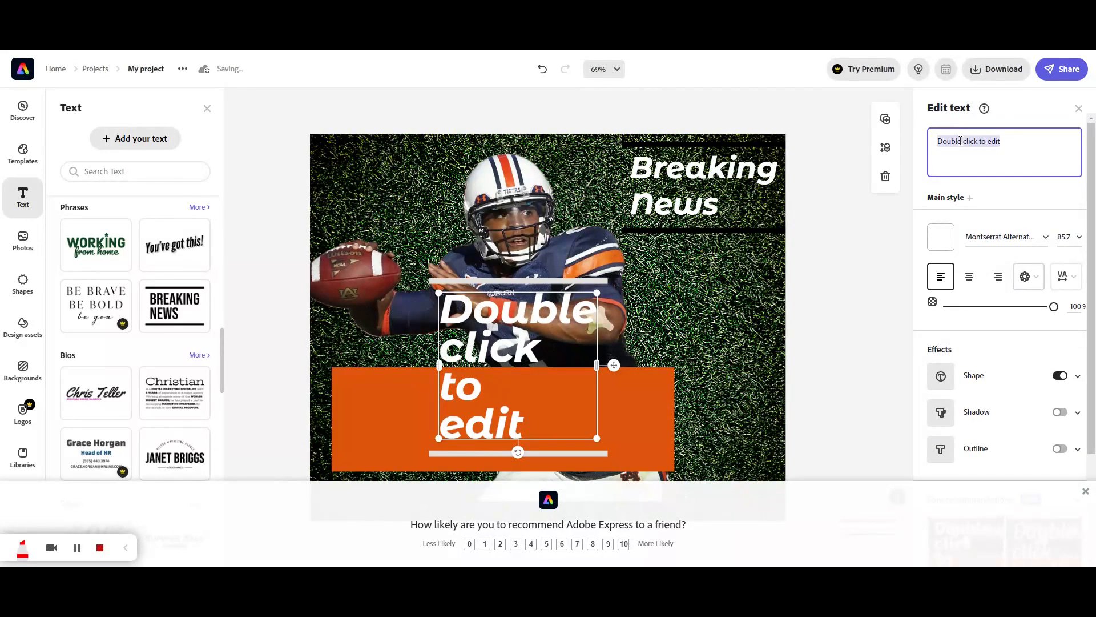
type("Cam New")
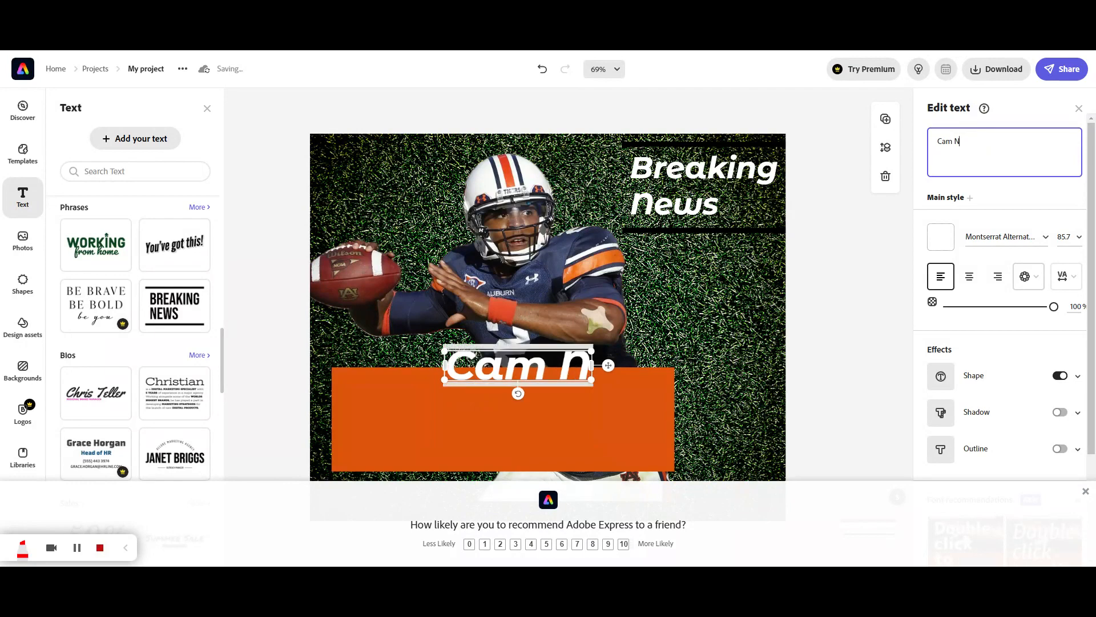
key("BackSpace")
key("BackSpace")
type("ewton si")
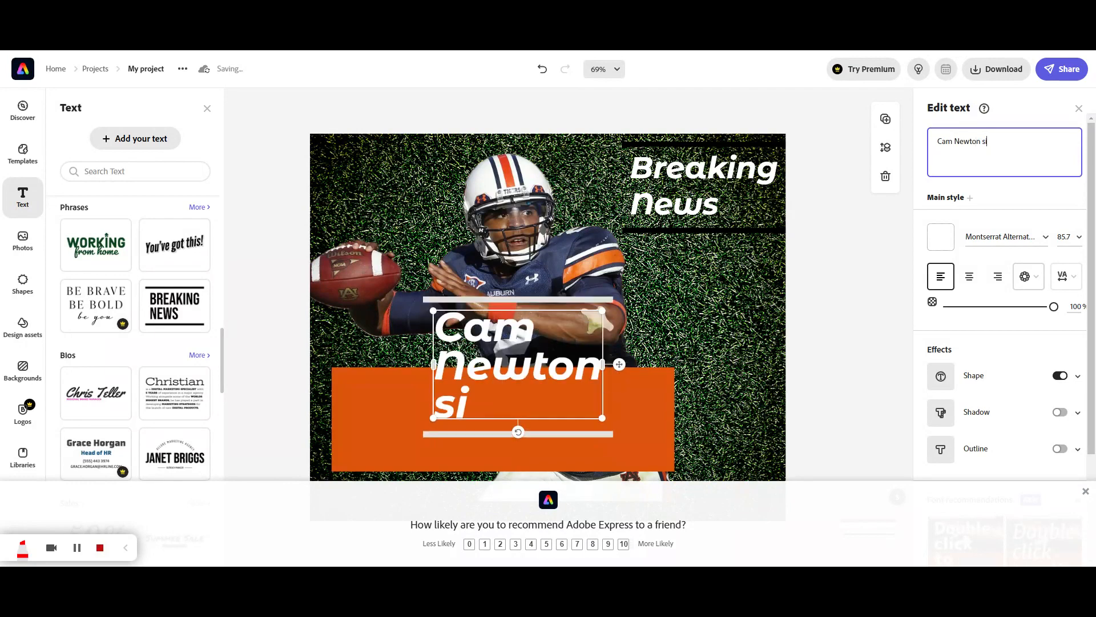
type("gns with the LAs Vas")
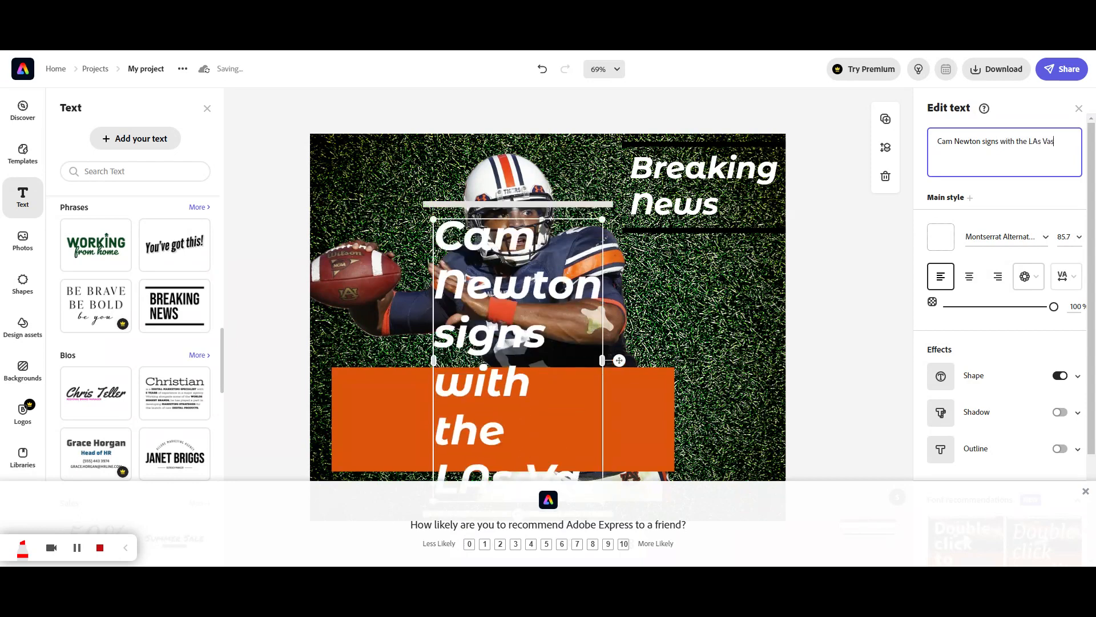
key("BackSpace")
key("BackSpace")
type("as Veg")
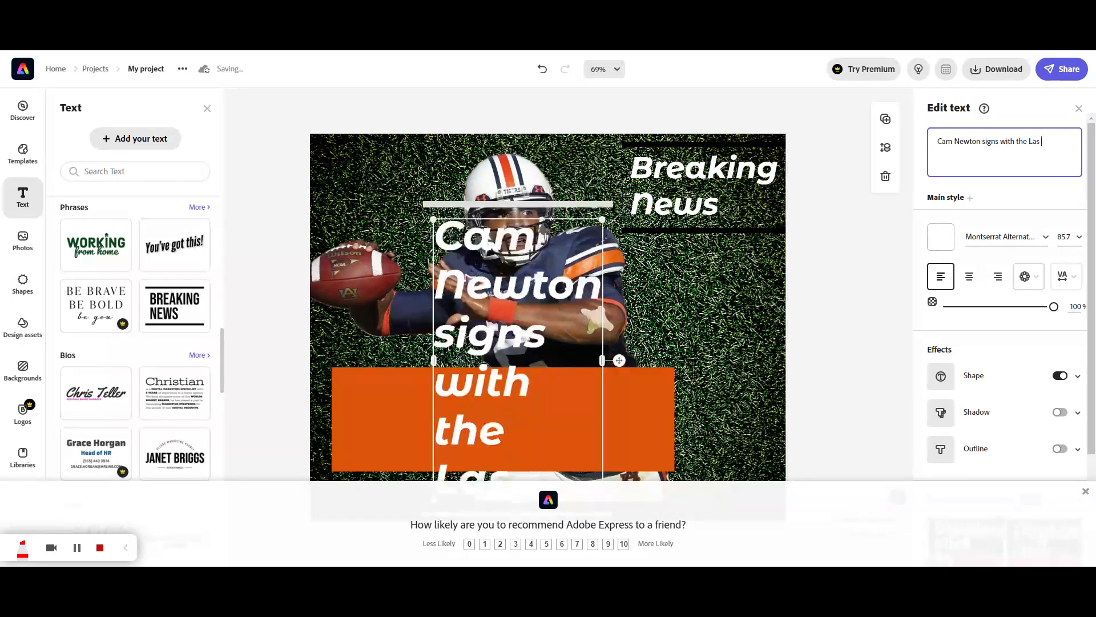
type("as ")
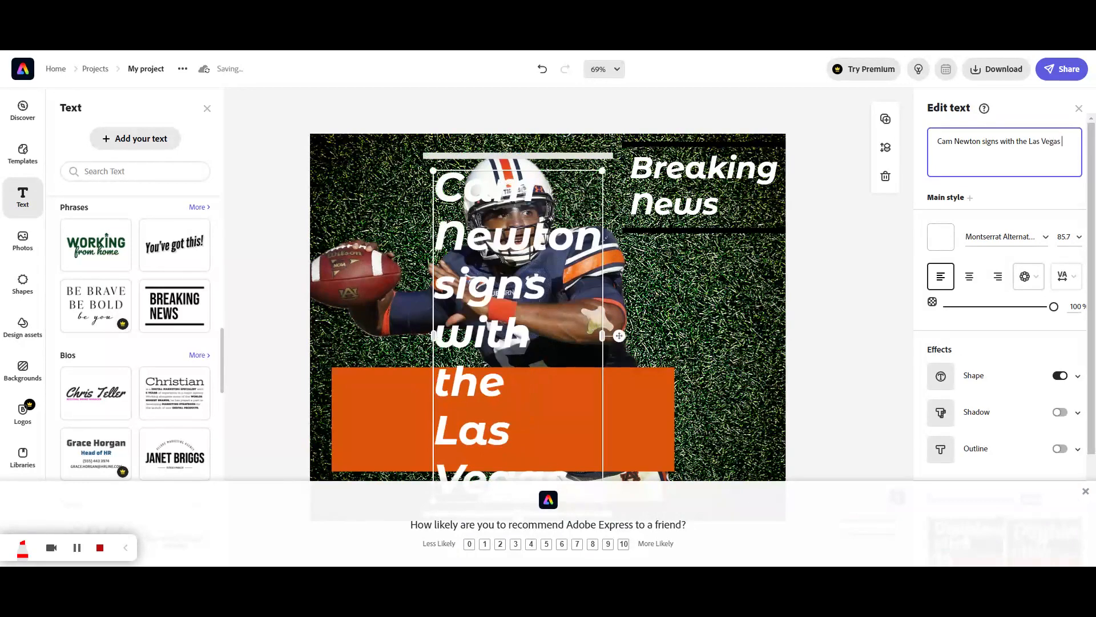
type("Raiders")
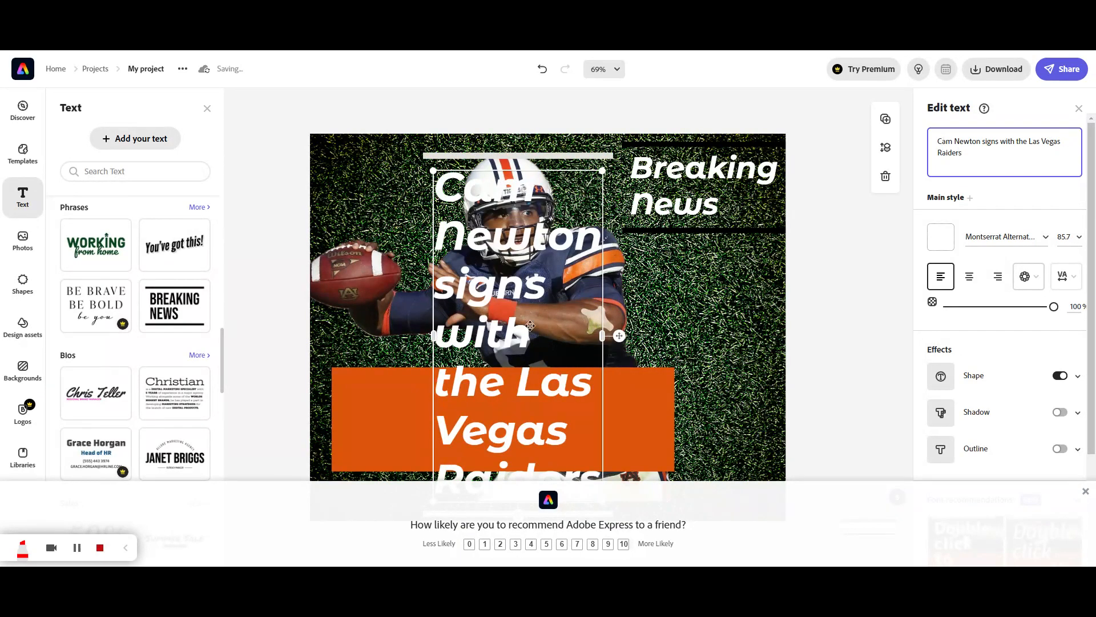
Resize the Cam Newton text to size 52.3 on two lines and fit it inside the orange banner.
left_click_drag(603, 336, 803, 347)
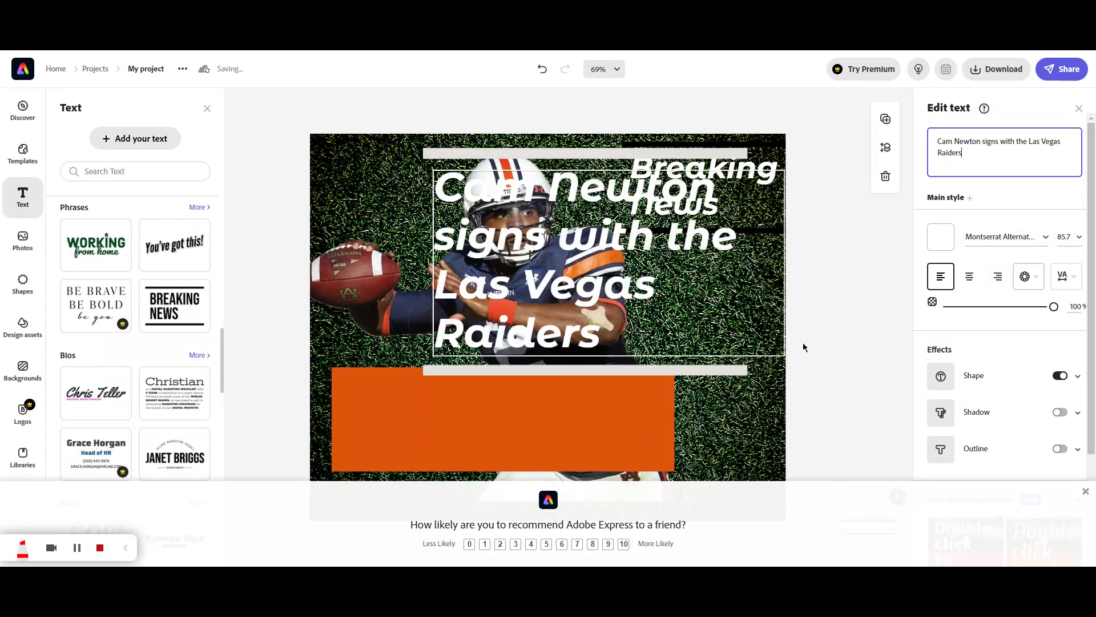
left_click_drag(718, 280, 815, 357)
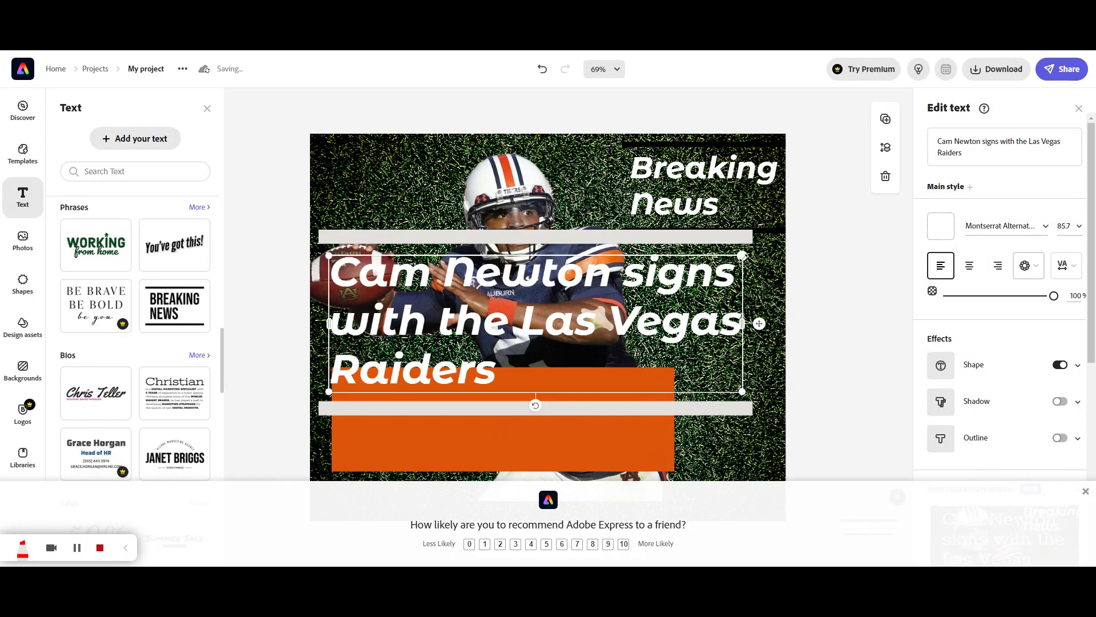
left_click_drag(743, 255, 677, 369)
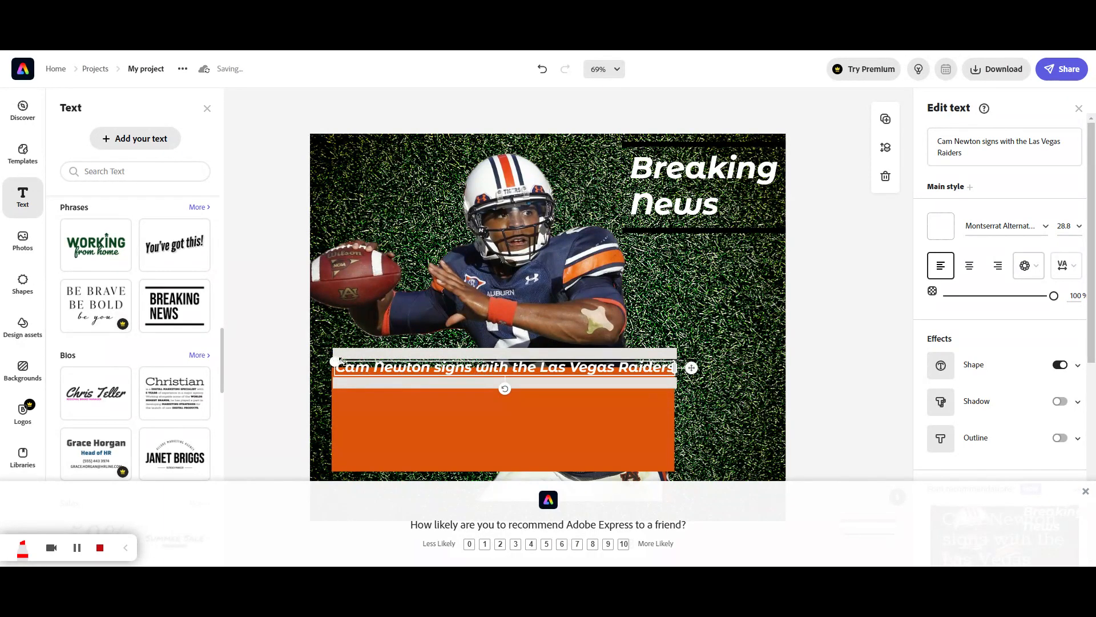
left_click_drag(676, 367, 535, 371)
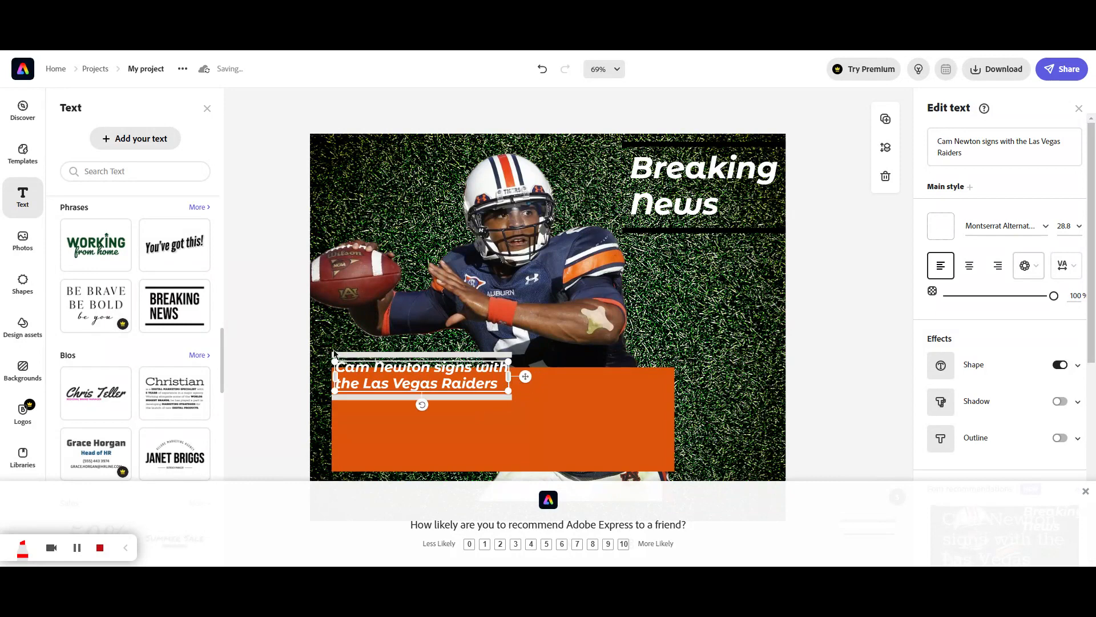
left_click_drag(334, 361, 290, 280)
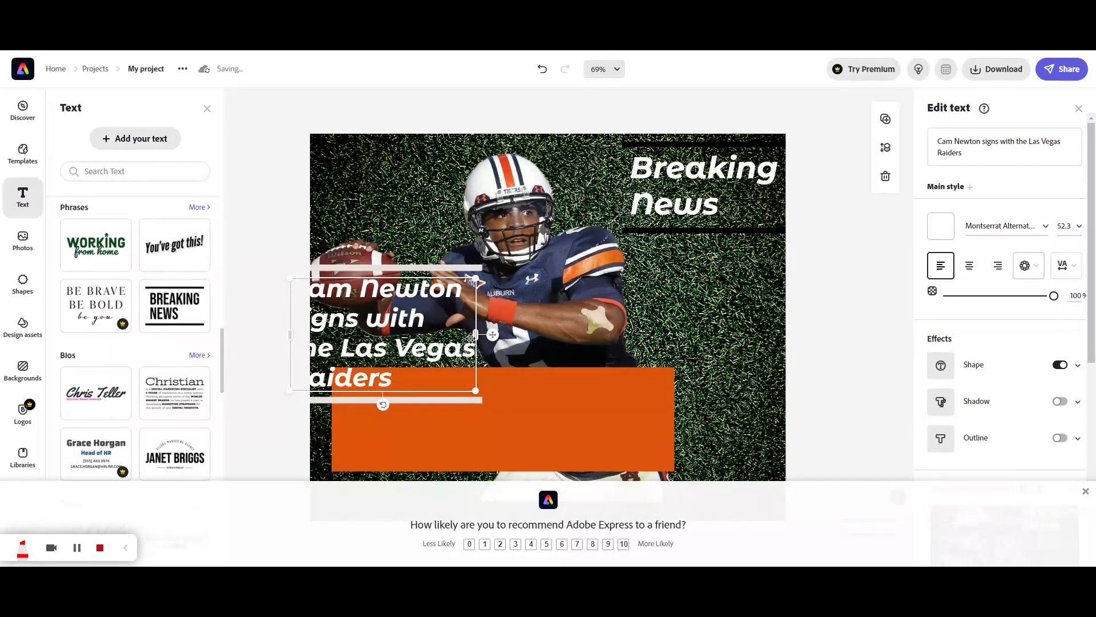
left_click_drag(509, 337, 605, 348)
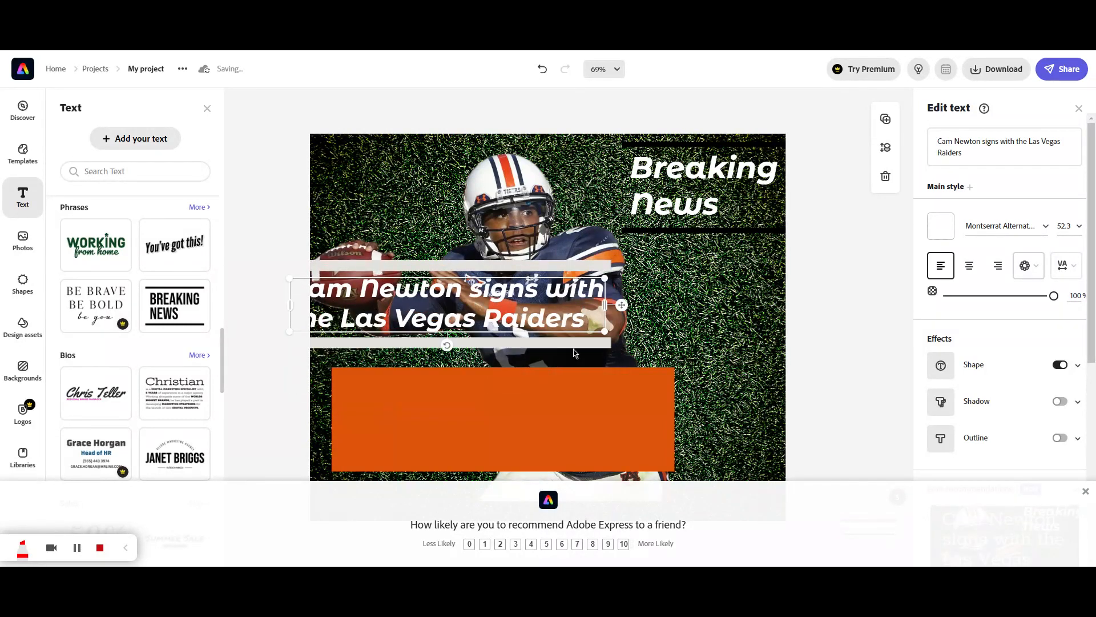
left_click_drag(622, 305, 677, 419)
left_click(779, 381)
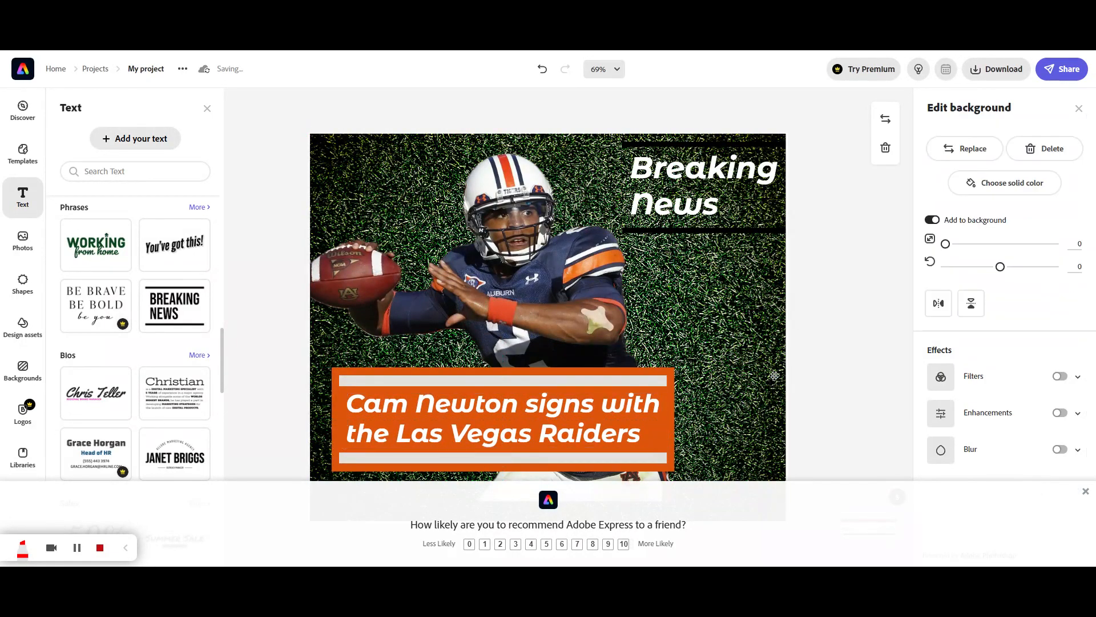
Shift the player cutout slightly to the right, nearer the "Breaking News" headline, and deselect it.
left_click_drag(586, 295, 628, 301)
left_click(706, 183)
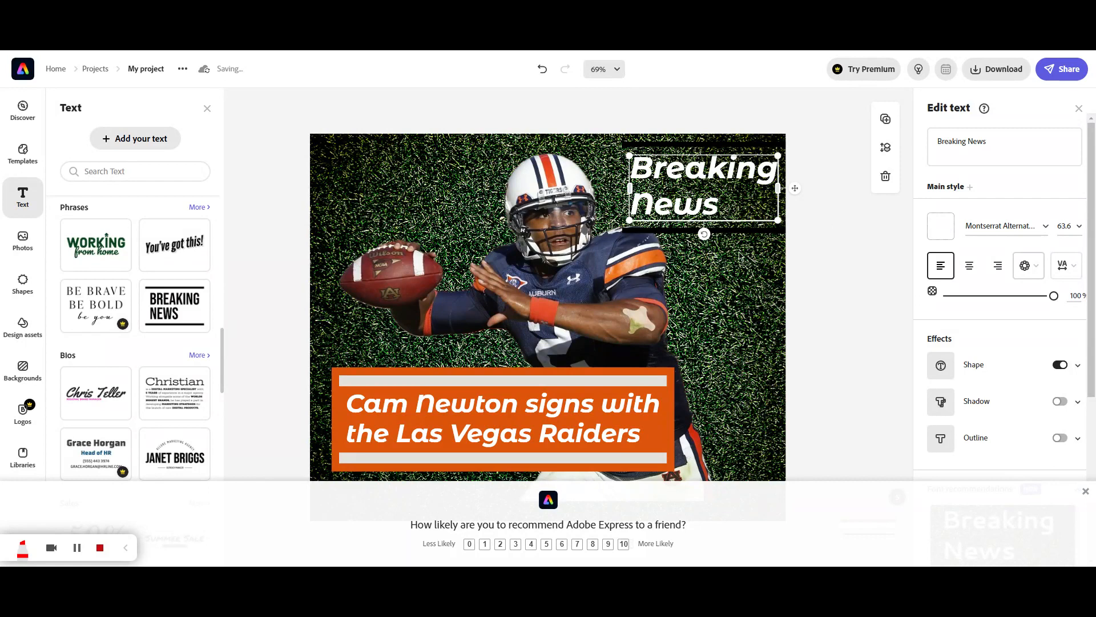
left_click(589, 278)
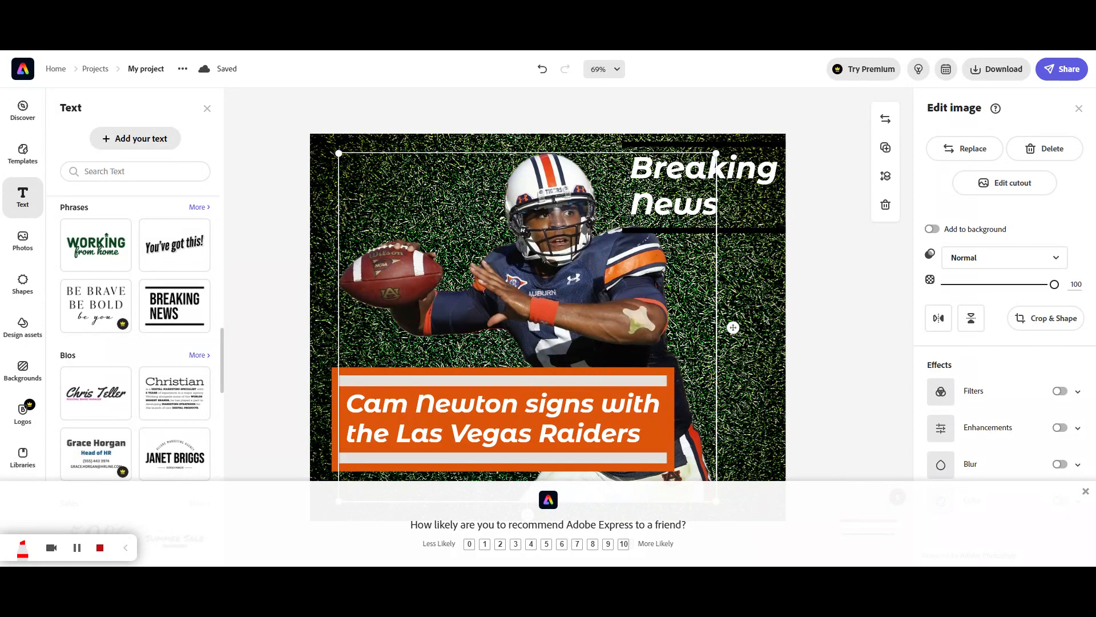
left_click(846, 287)
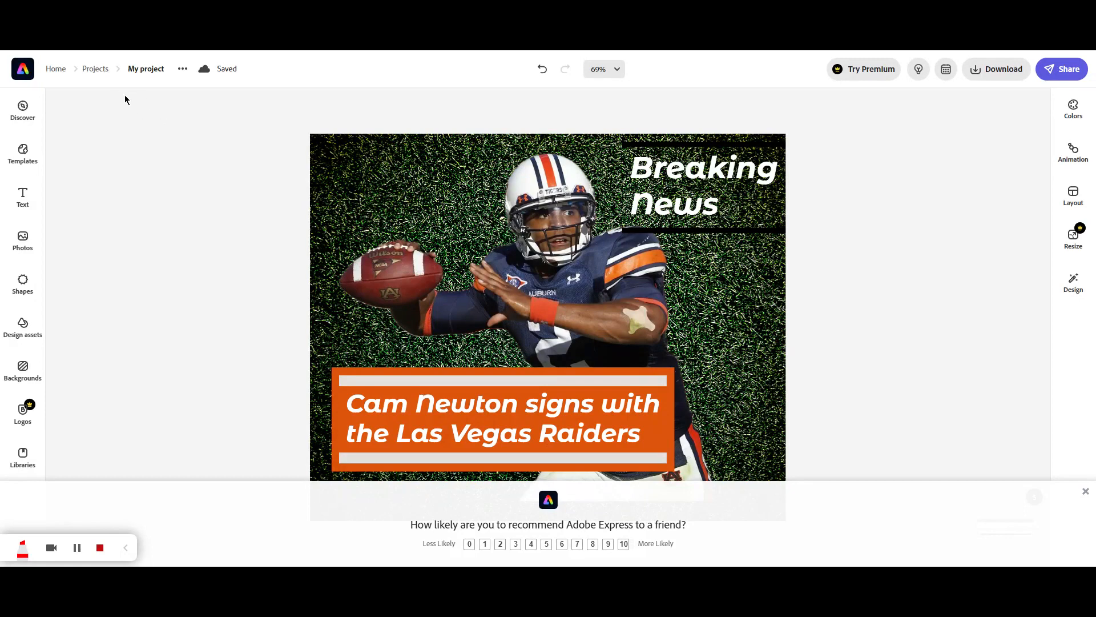
Return to the home page, open the Merge videos quick action and load two football practice clips.
left_click(63, 74)
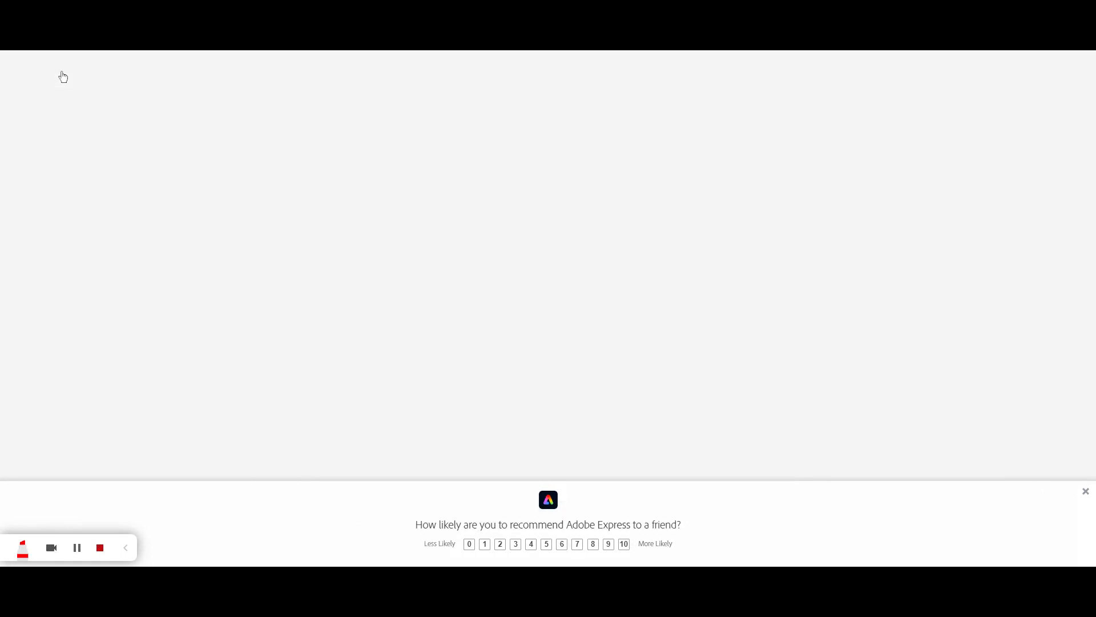
scroll(420, 315, "down", 2)
scroll(420, 315, "down", 2)
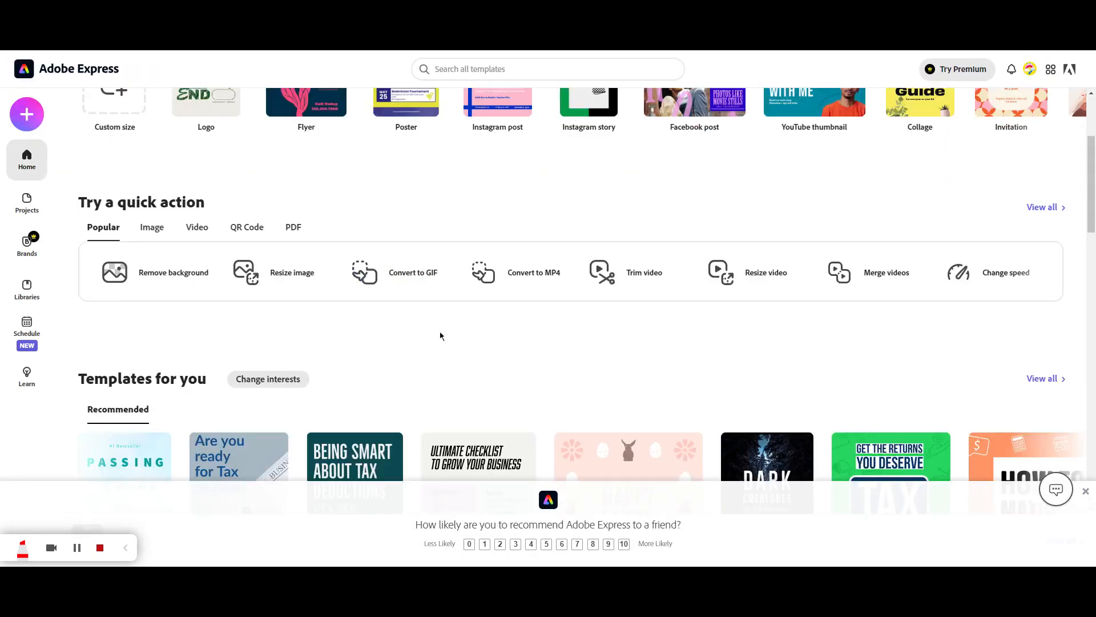
left_click(197, 227)
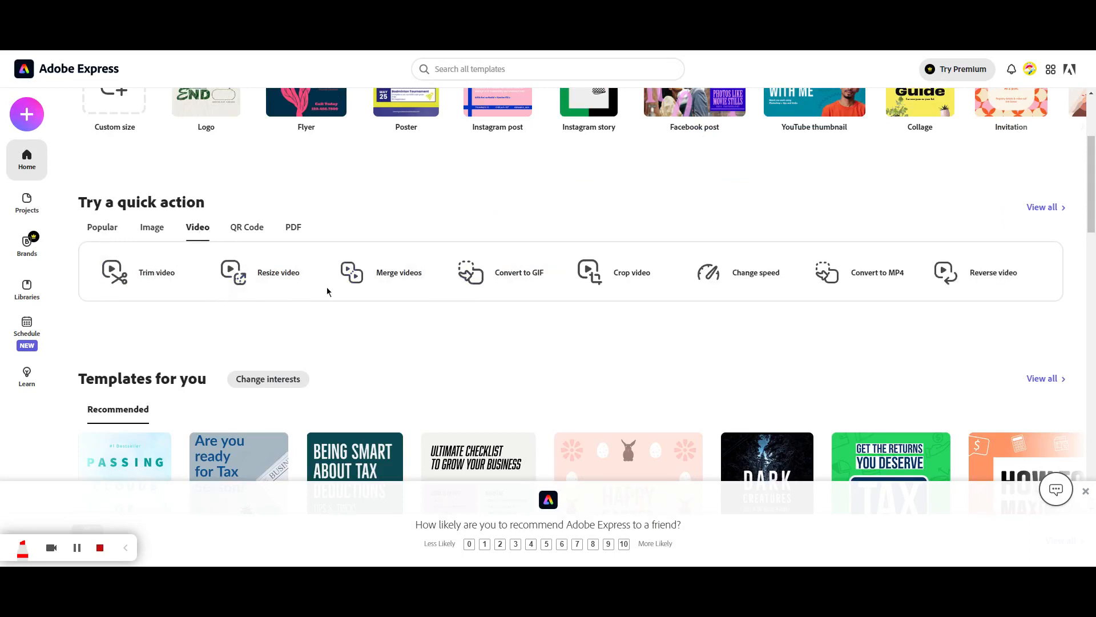
left_click(397, 282)
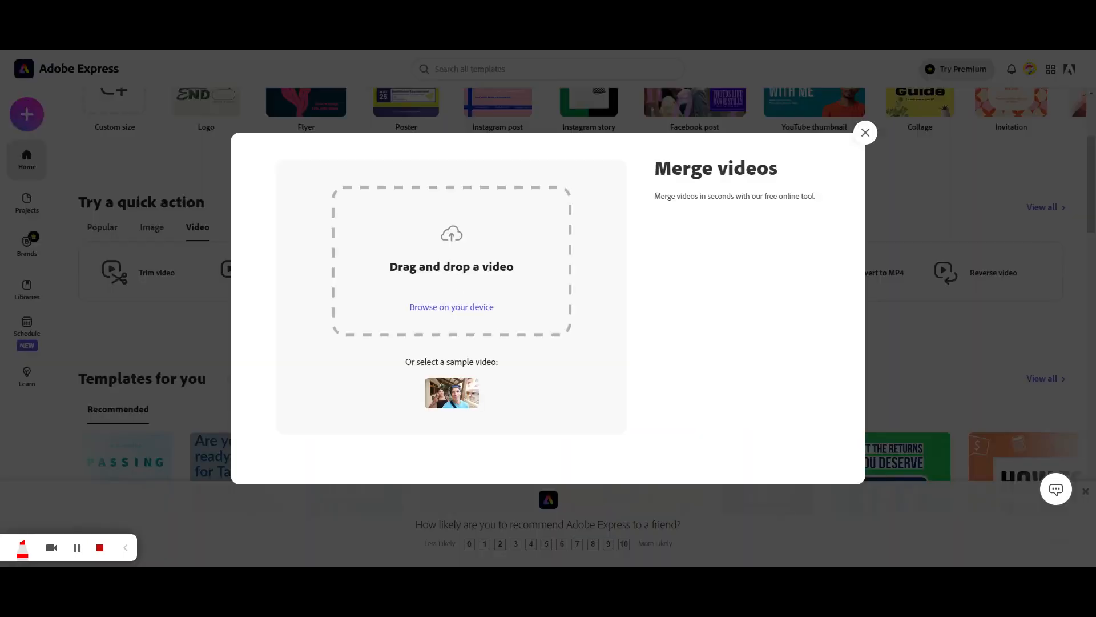
left_click(452, 393)
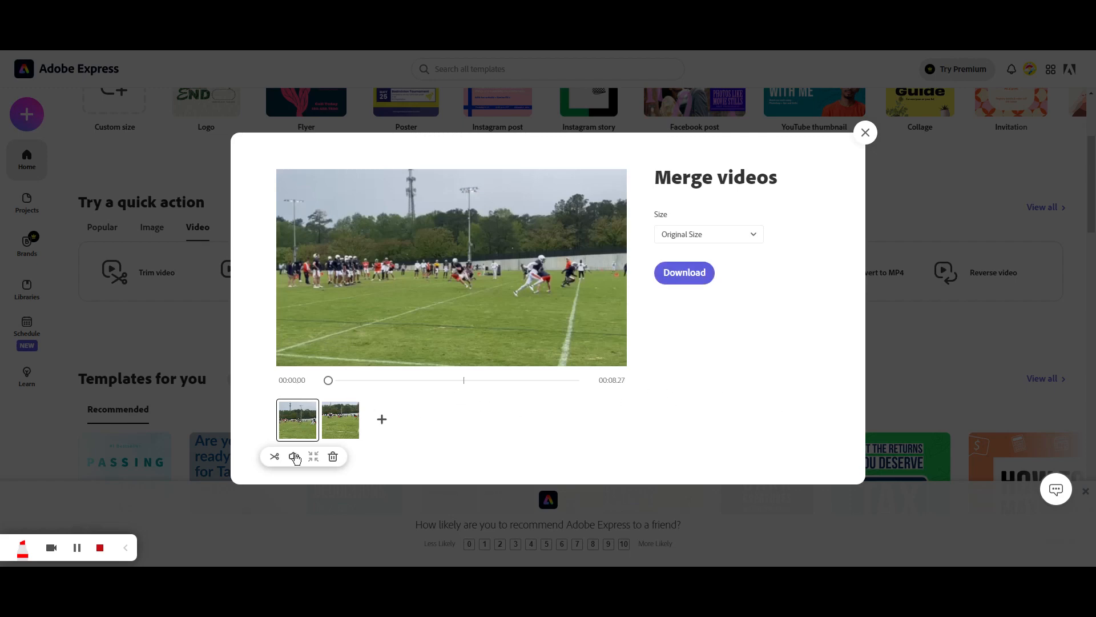
left_click(452, 265)
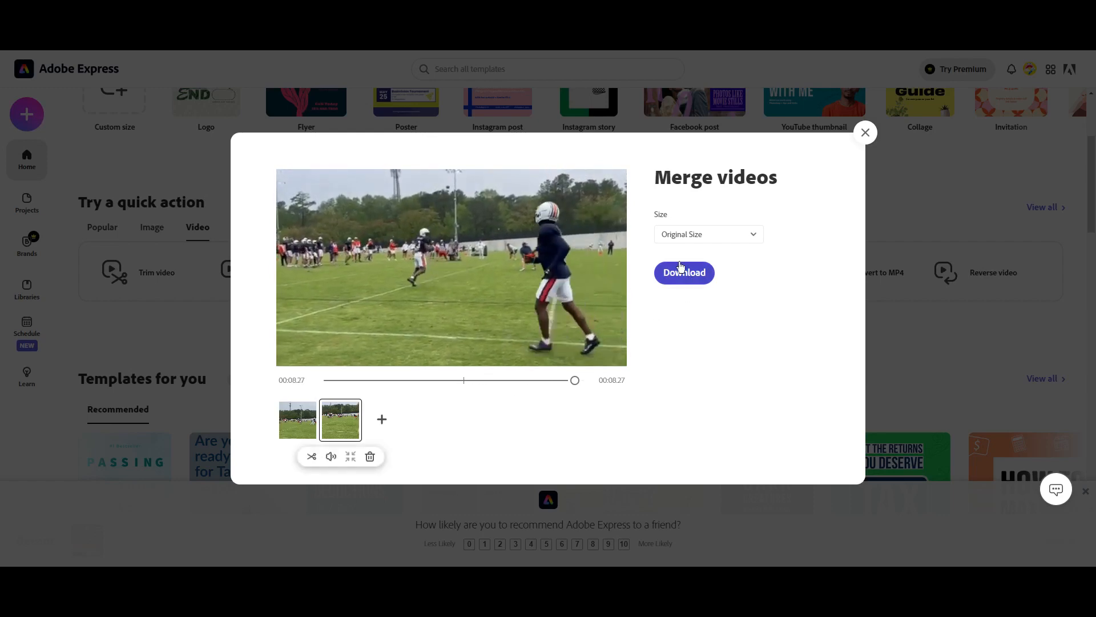
Try to download the merged football video at Original Size and leave the Merge videos dialog.
left_click(711, 239)
left_click(709, 242)
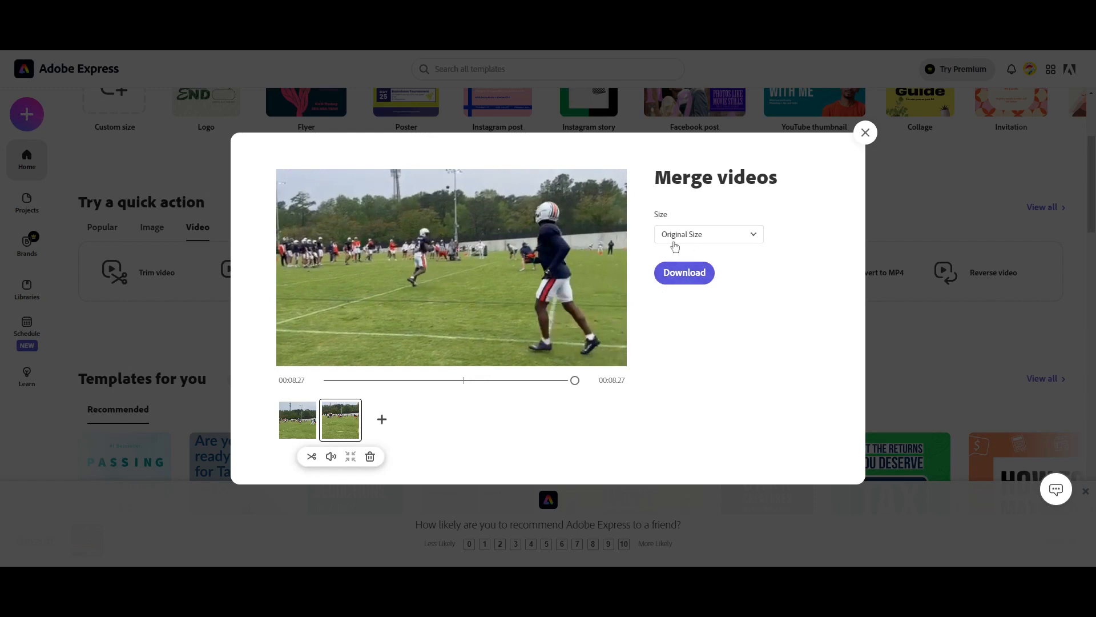
left_click(698, 273)
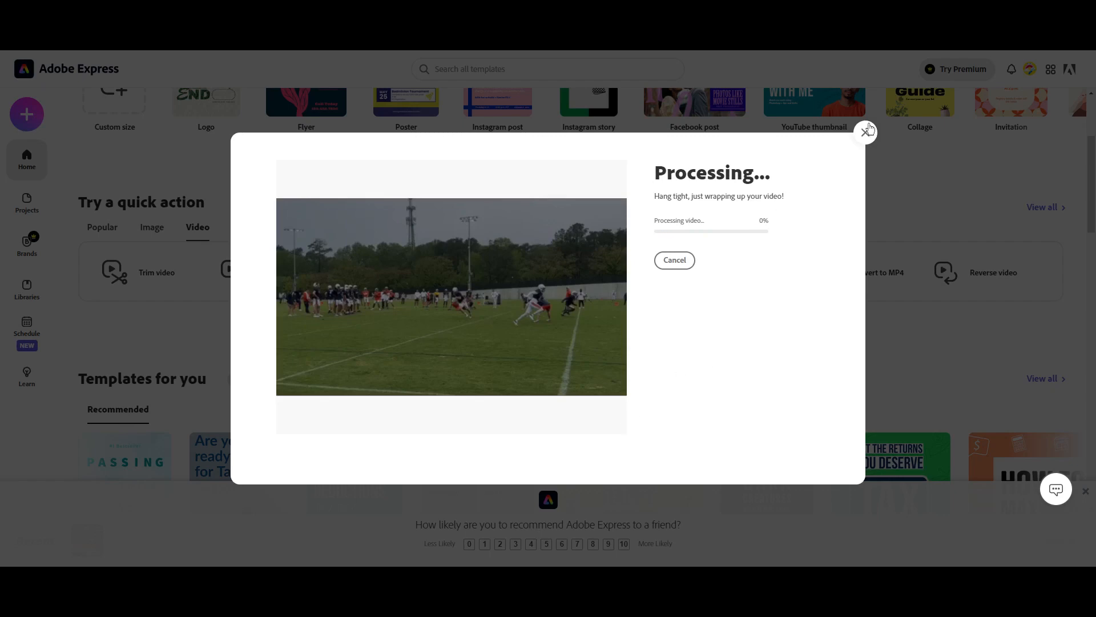
left_click(867, 131)
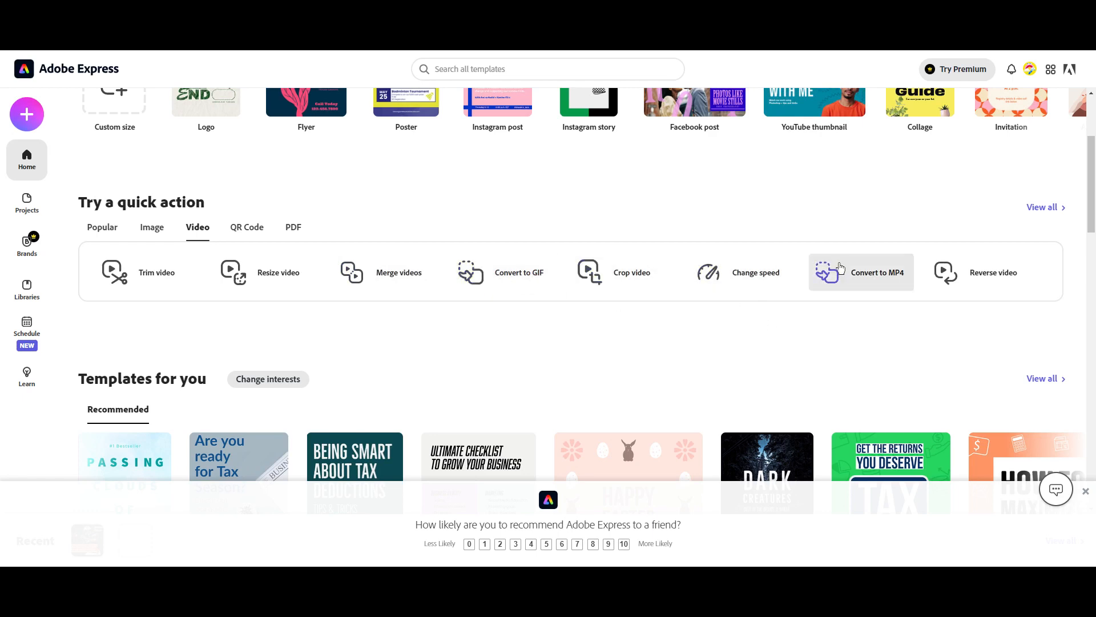
Load a football practice clip into the Convert to MP4 quick action and download the result.
left_click(859, 280)
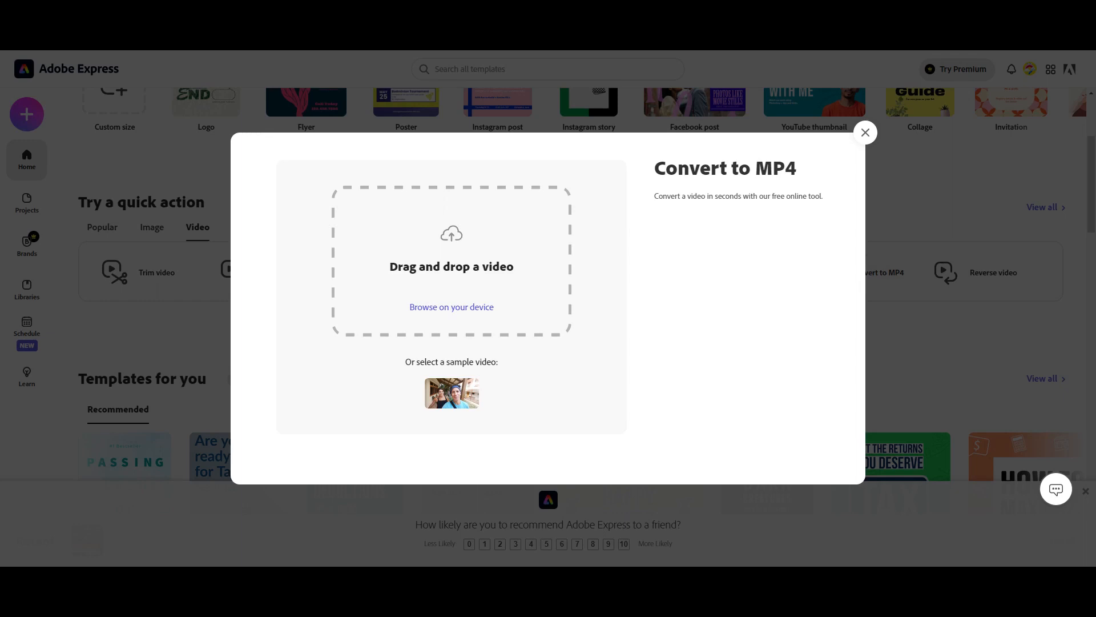
left_click_drag(451, 267, 438, 274)
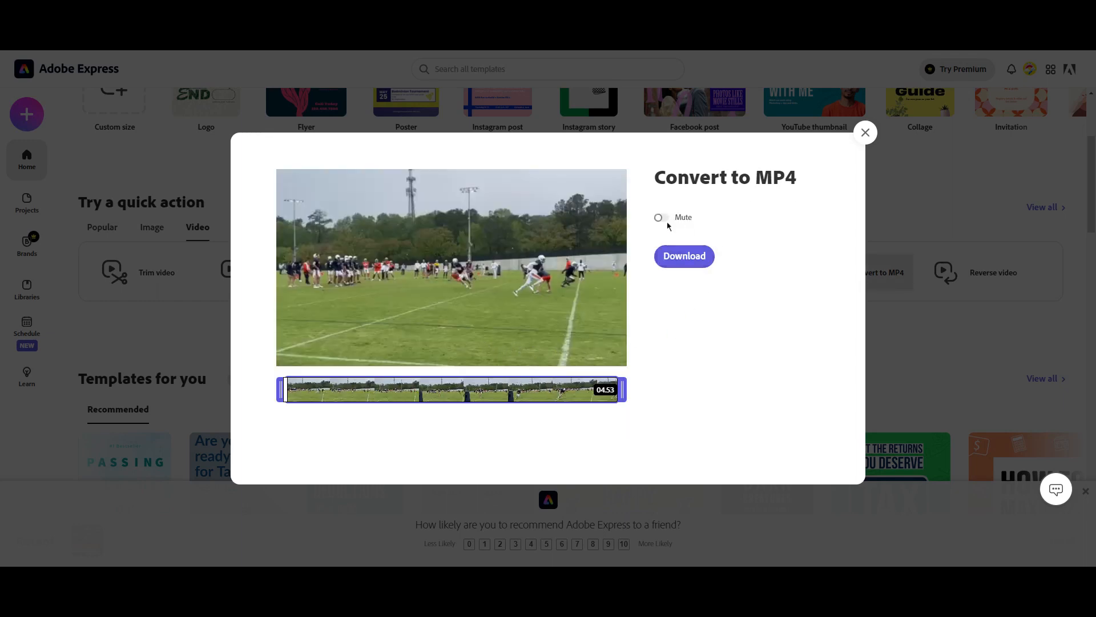
left_click(679, 263)
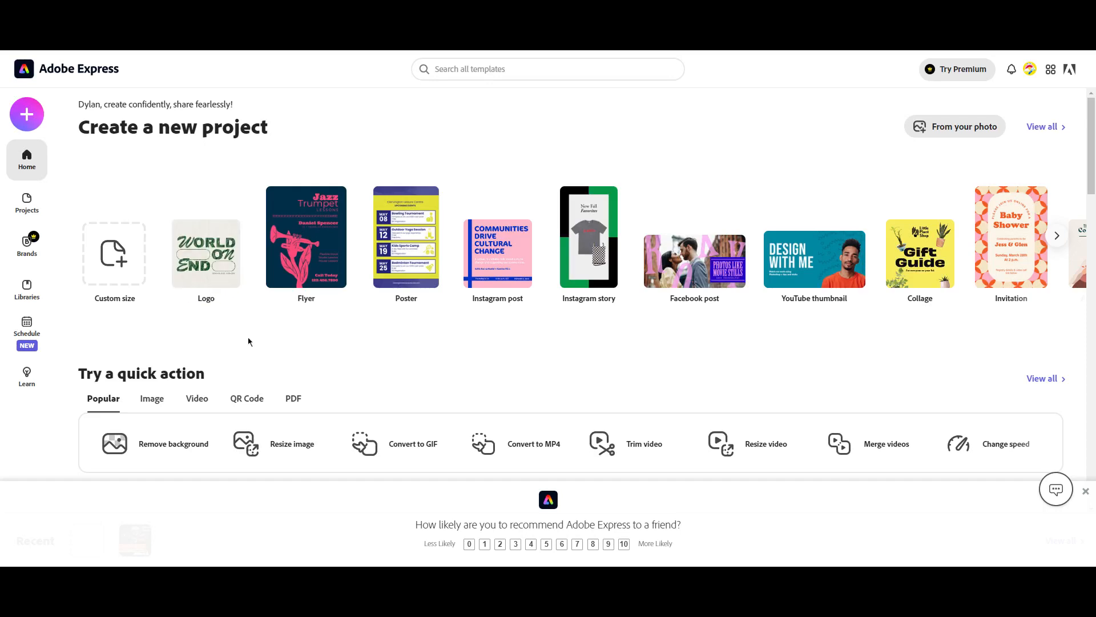
Open the "INST 6213 Thum" project from the saved projects.
scroll(314, 360, "down", 2)
scroll(430, 342, "up", 2)
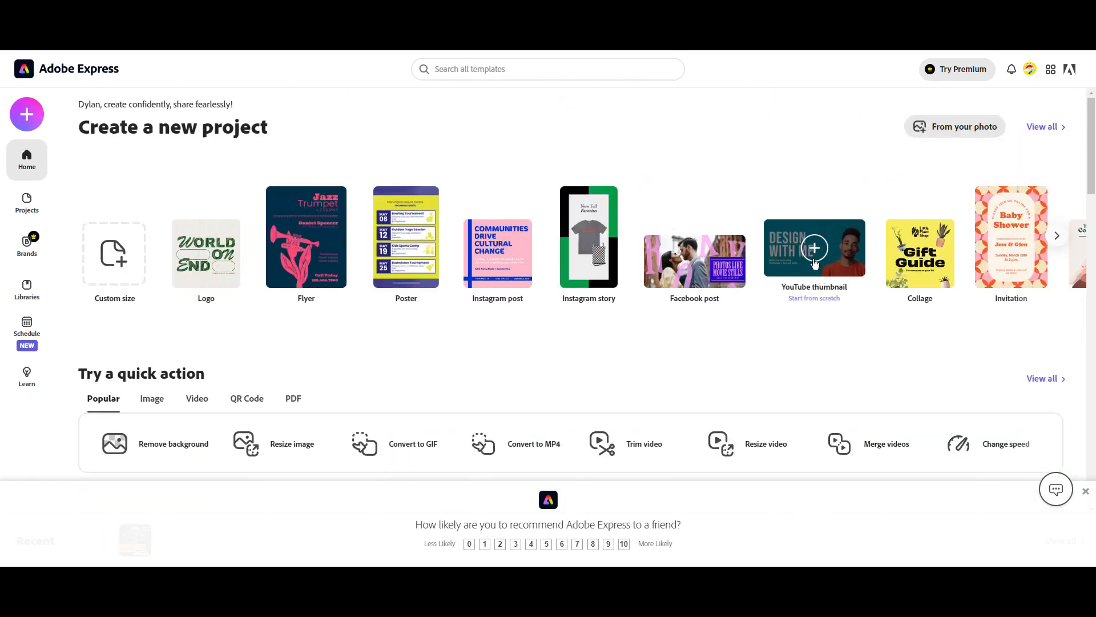
scroll(297, 408, "down", 6)
scroll(171, 343, "up", 2)
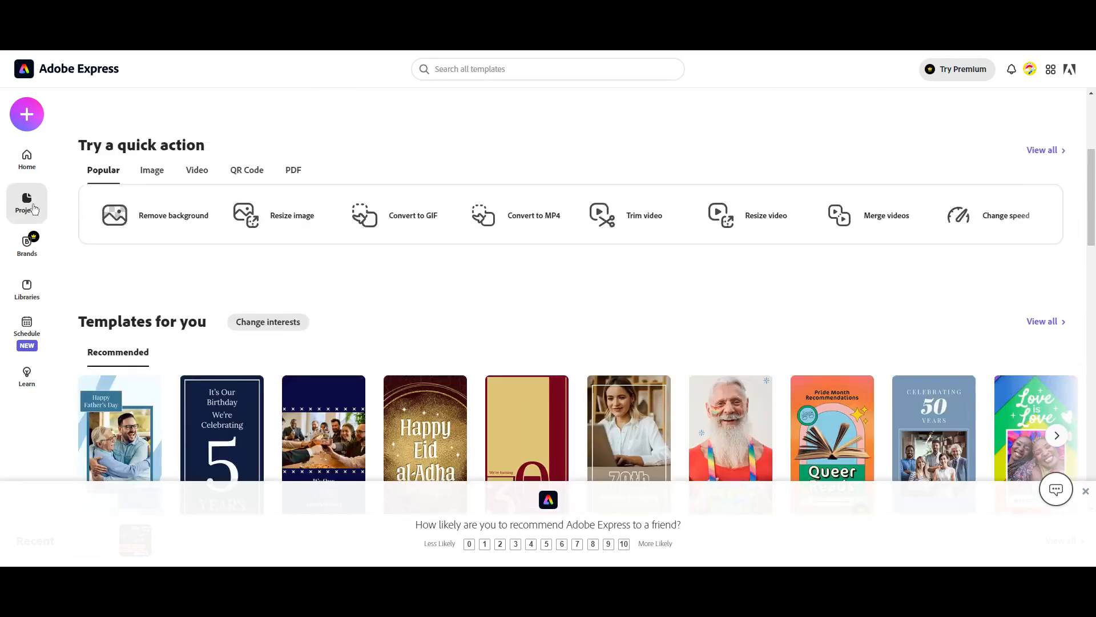
left_click(26, 202)
left_click(148, 224)
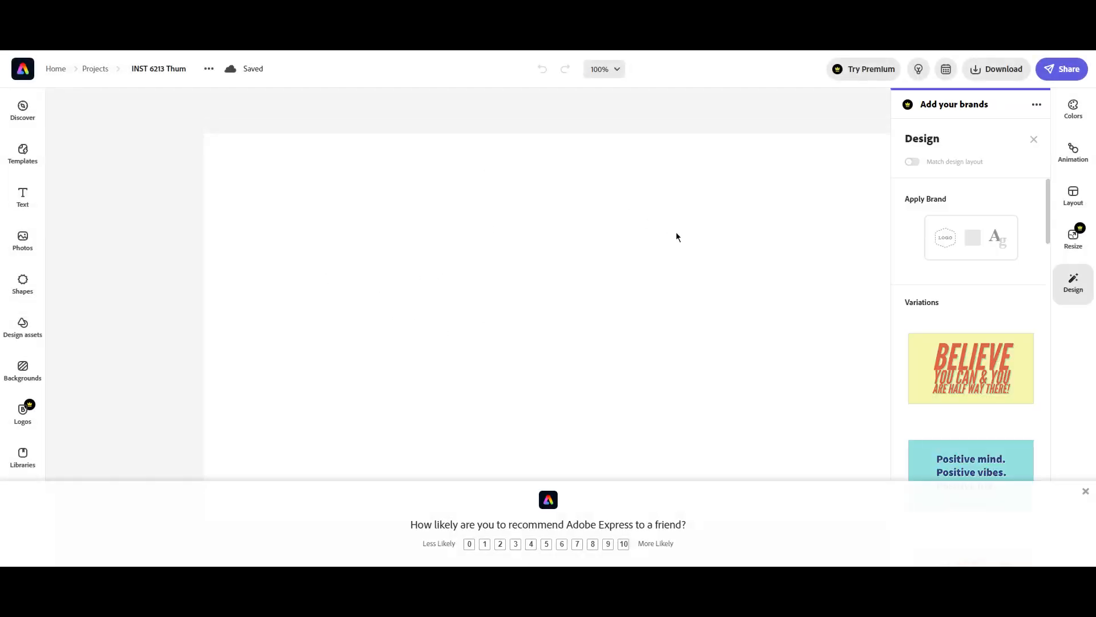
Change the blank canvas's background to solid black.
left_click(533, 245)
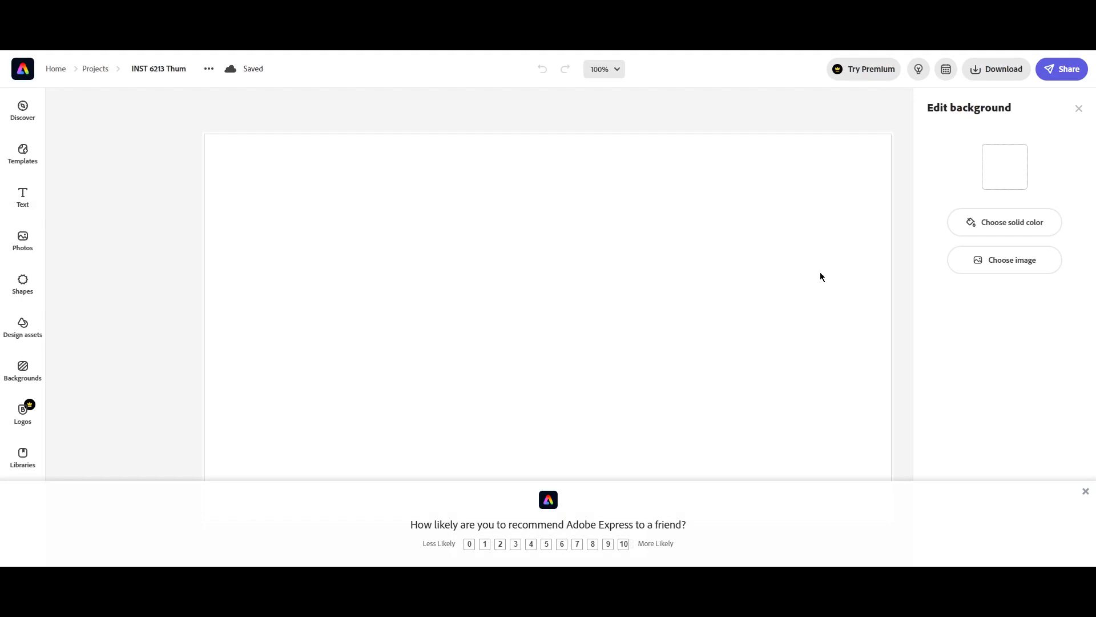
left_click(1012, 169)
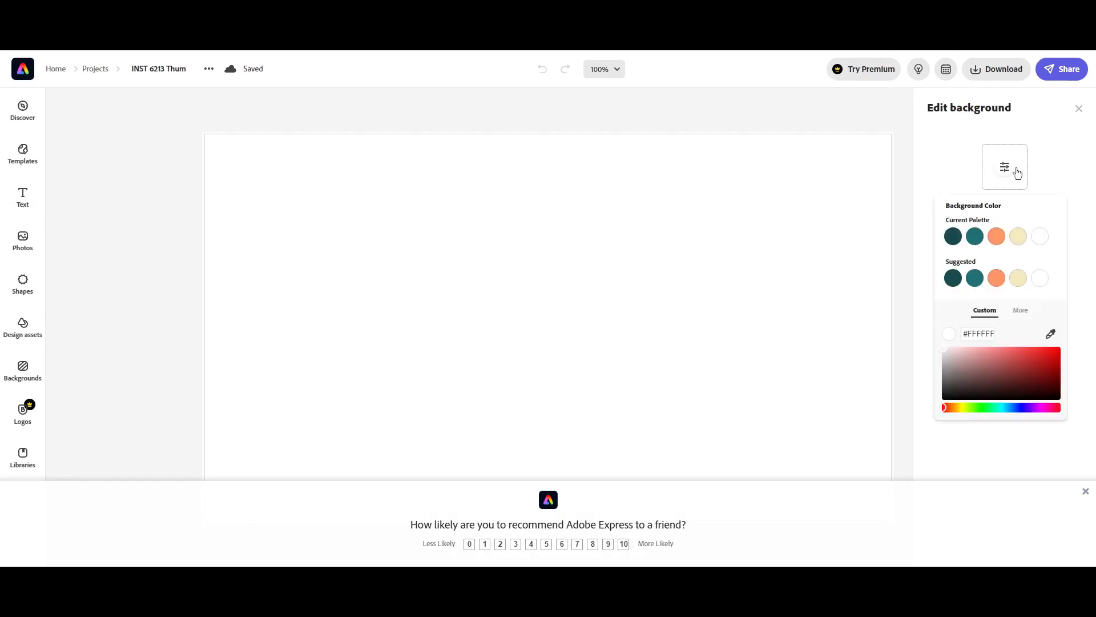
left_click_drag(995, 351, 943, 400)
left_click(899, 169)
left_click(823, 110)
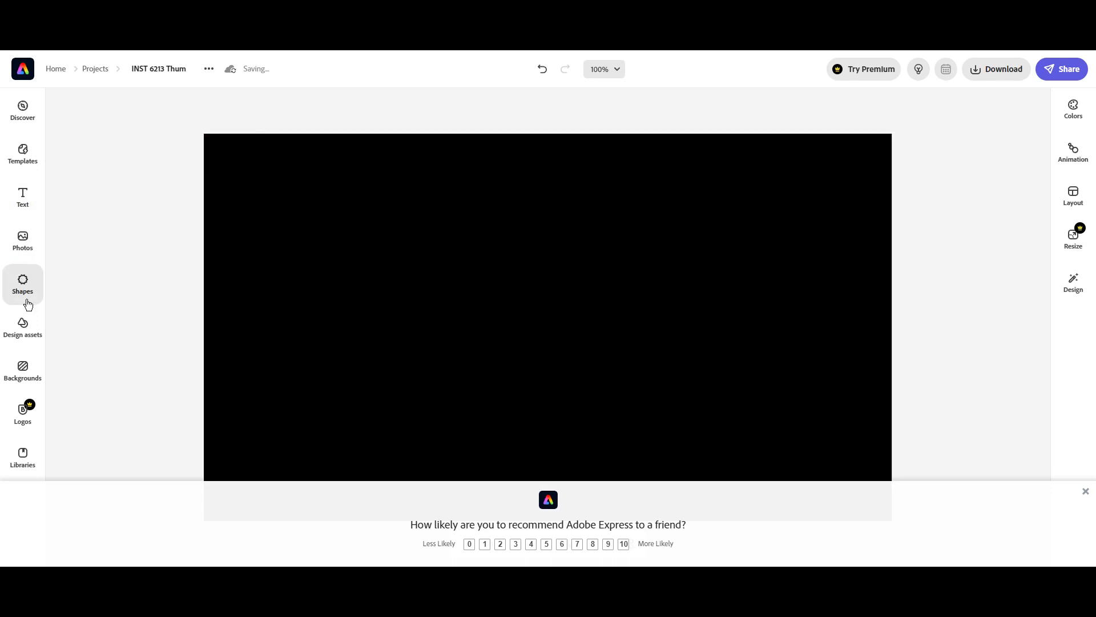
Apply the red and blue starry nebula image from the Space backgrounds to the canvas.
left_click(22, 371)
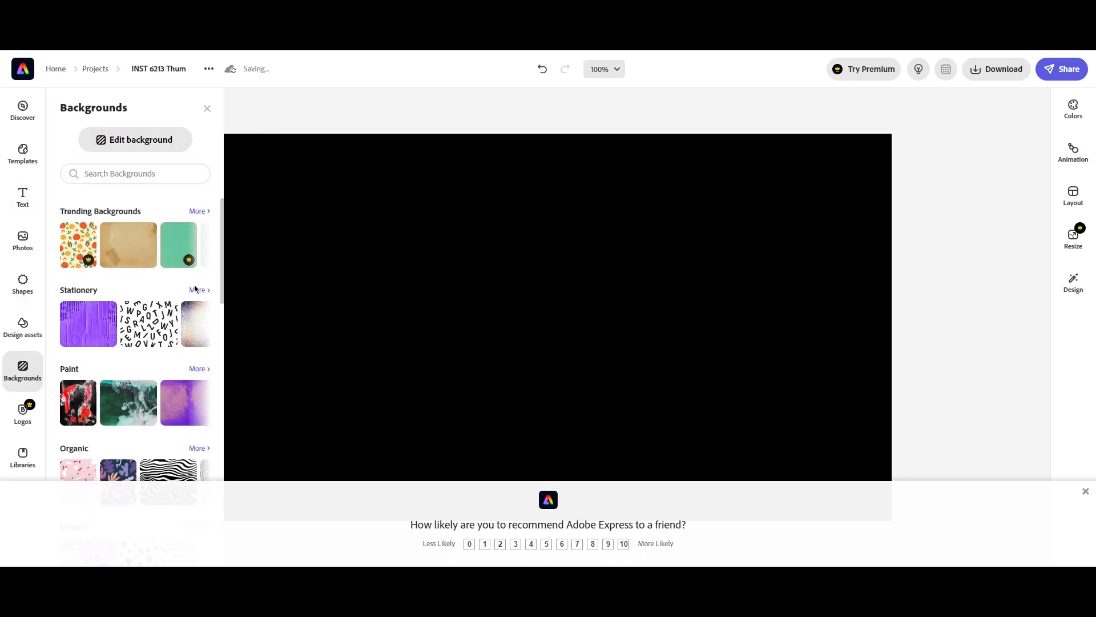
scroll(165, 314, "down", 1)
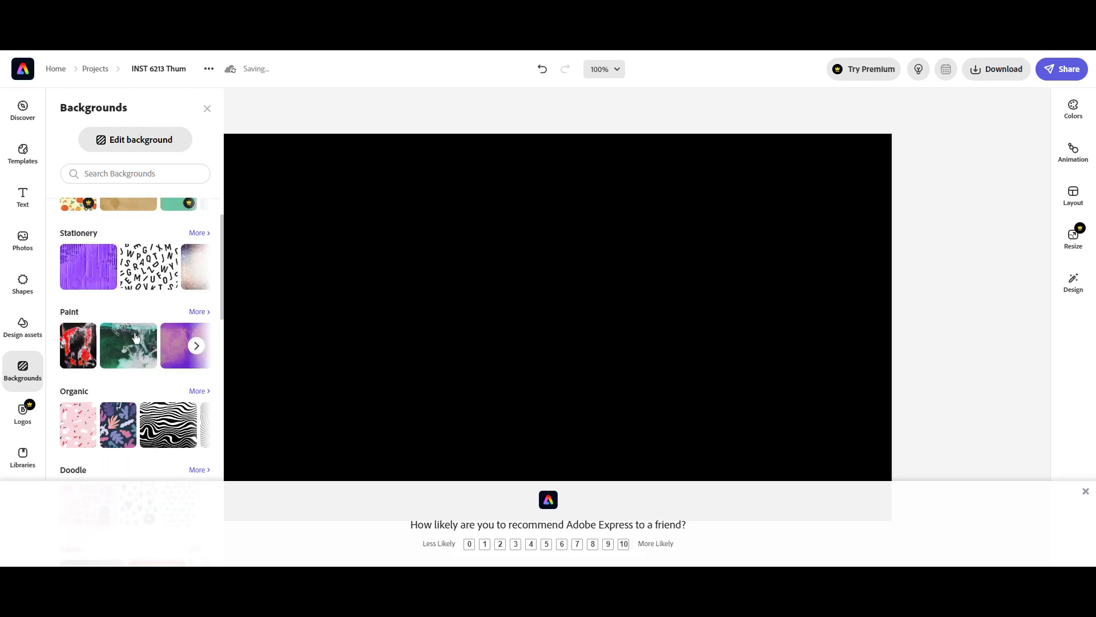
scroll(153, 380, "down", 5)
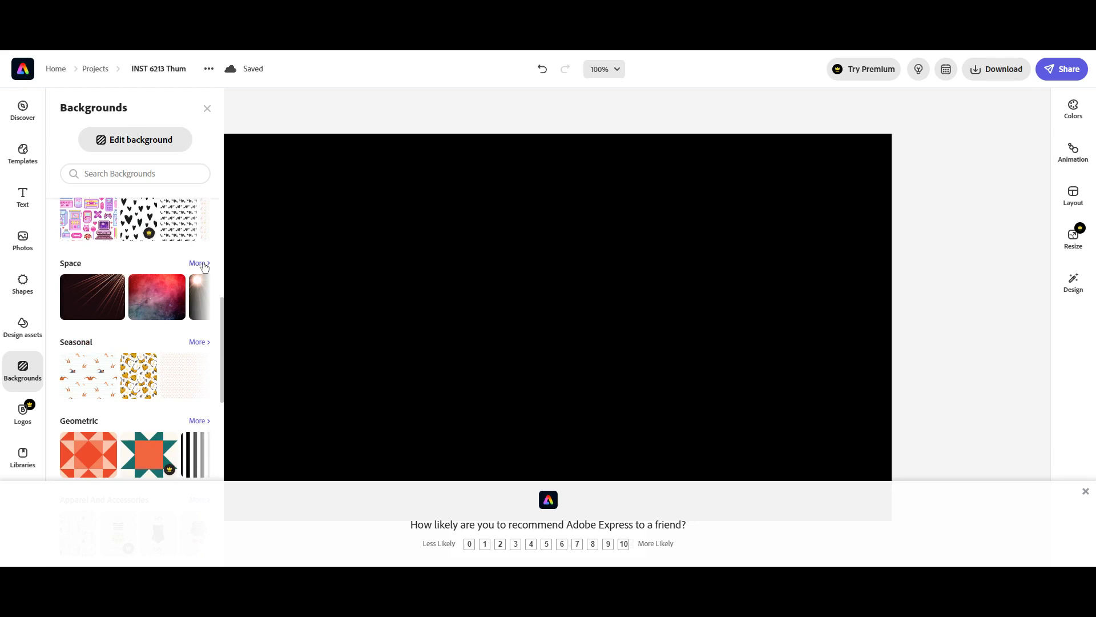
left_click(140, 300)
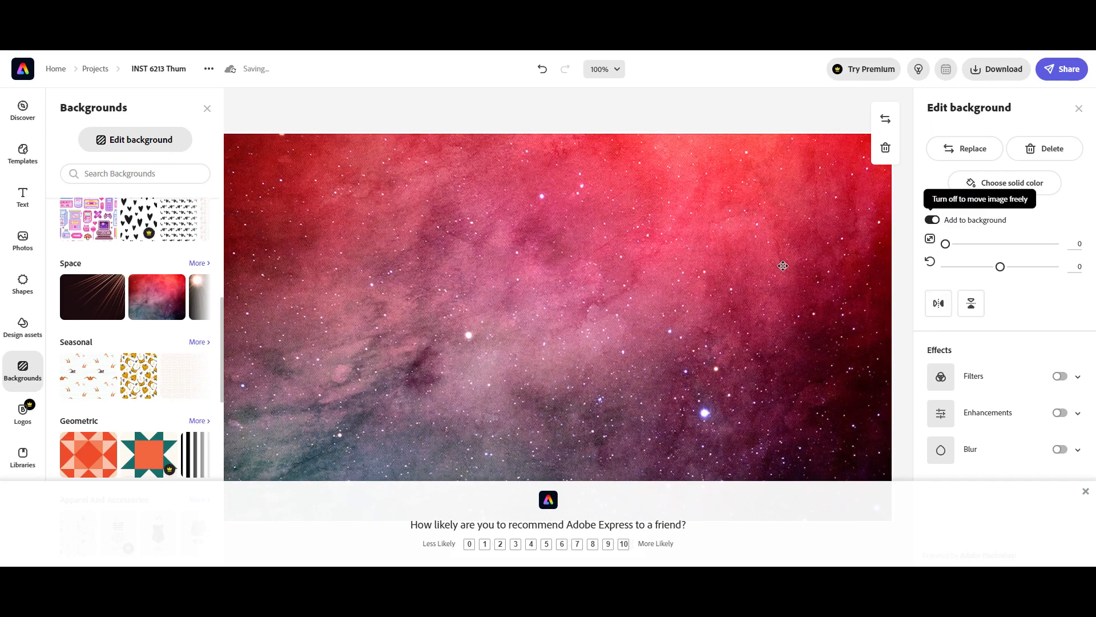
Add the "Reach for your goals" text design from the Education category and move it to the upper middle of the canvas.
left_click(23, 197)
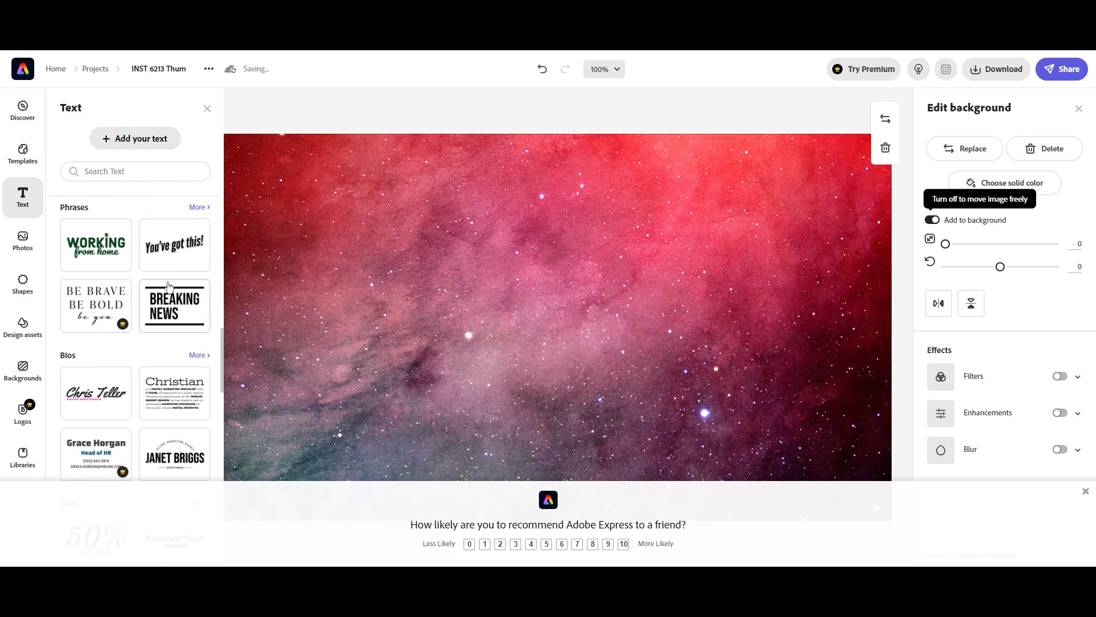
scroll(171, 388, "down", 5)
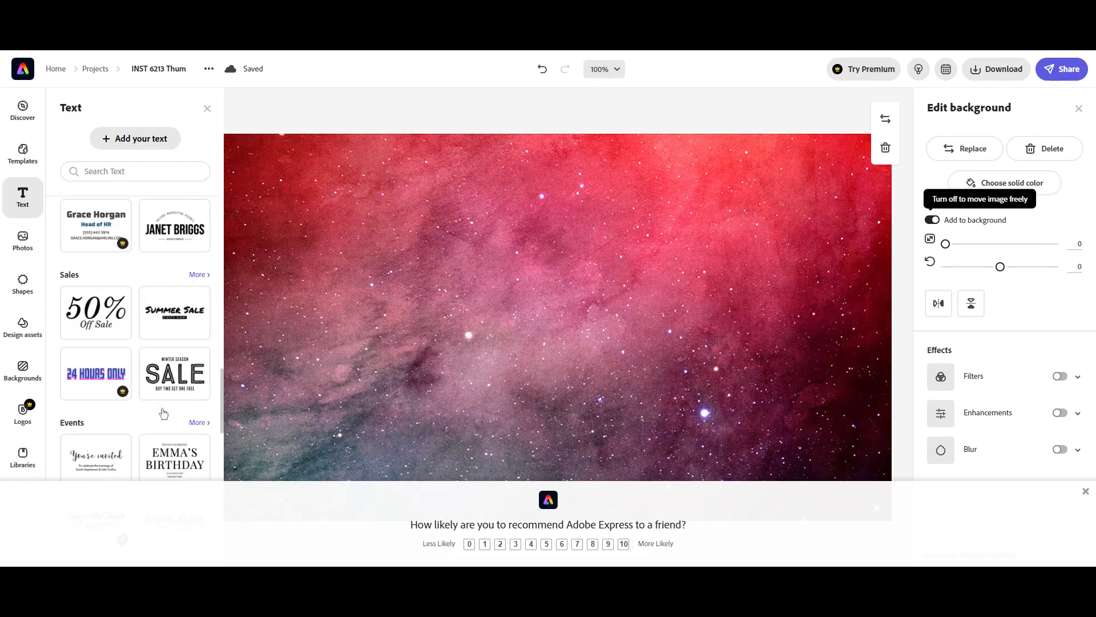
scroll(163, 412, "down", 4)
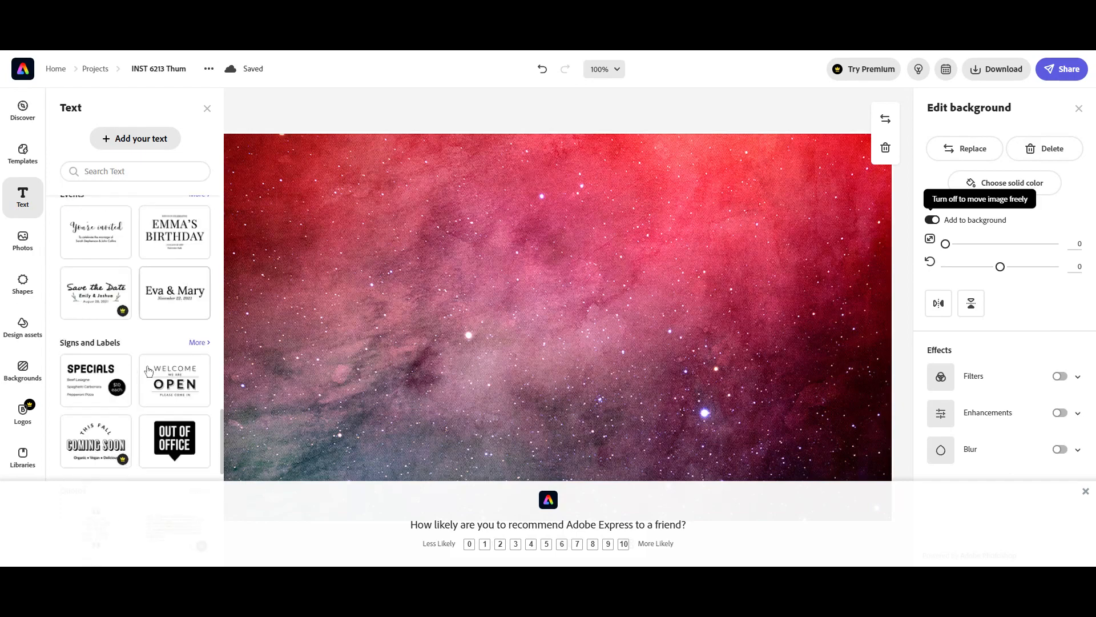
scroll(165, 391, "down", 6)
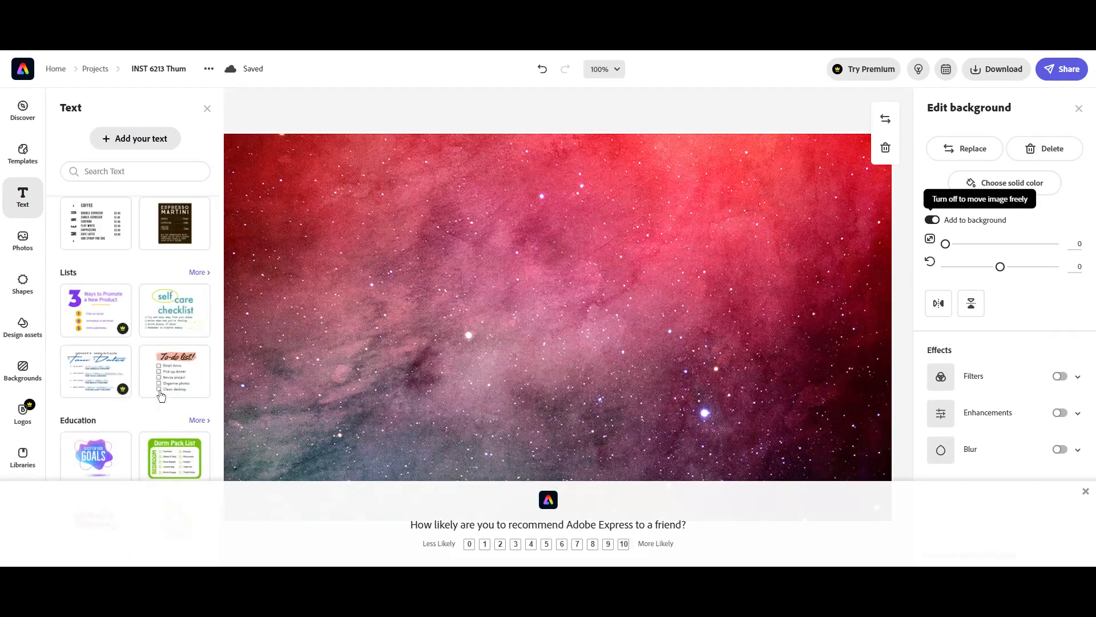
left_click(84, 459)
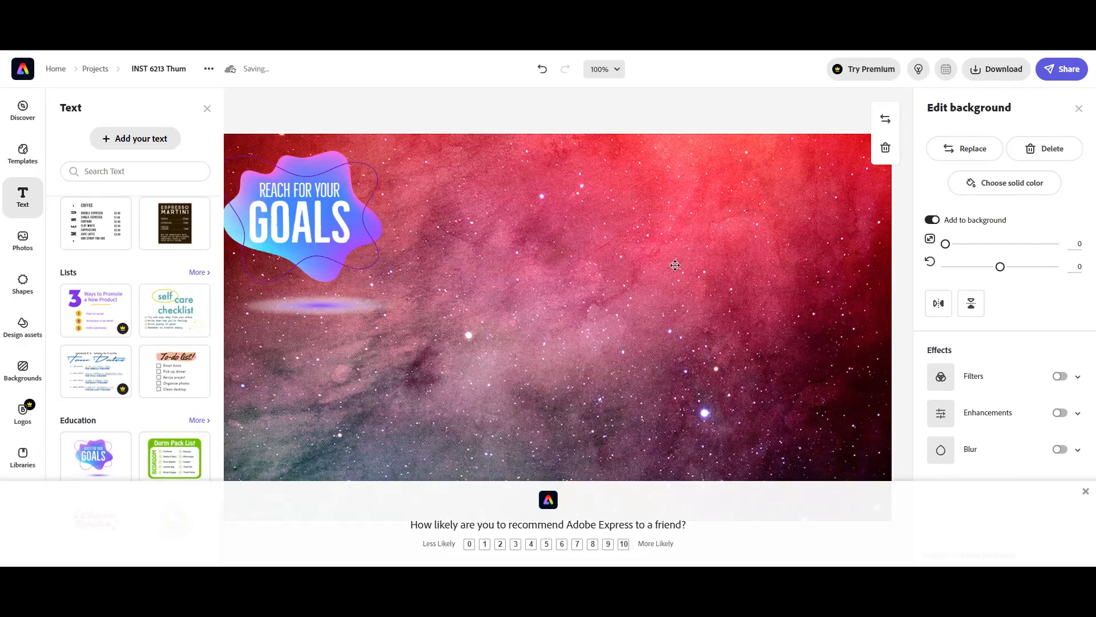
left_click_drag(327, 236, 521, 240)
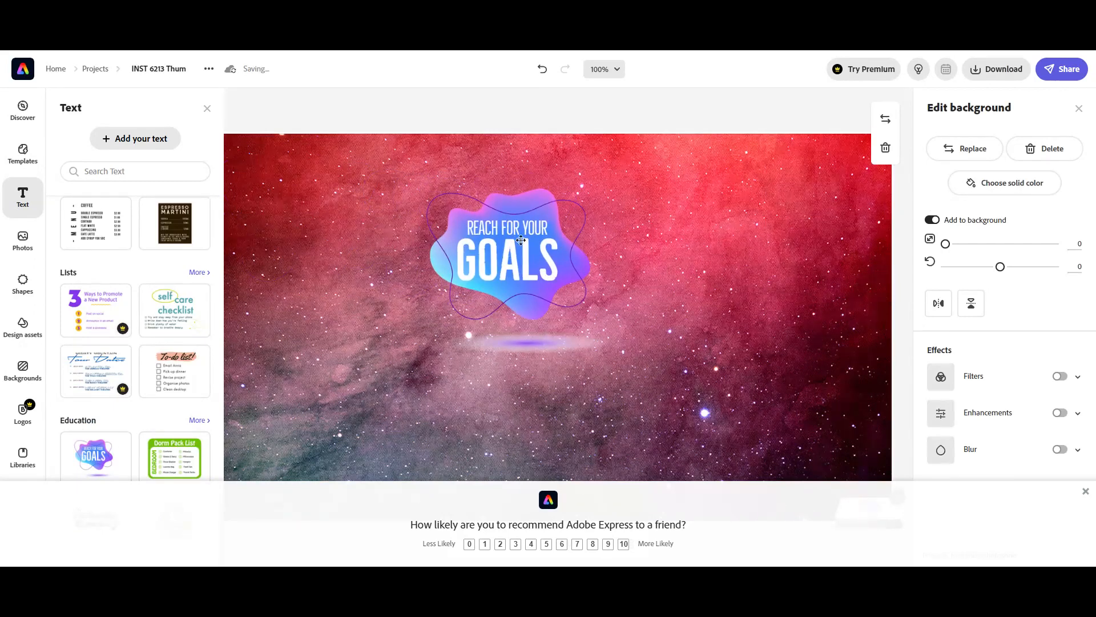
Replace the word "goals" in the badge with "Adobe express".
double_click(471, 244)
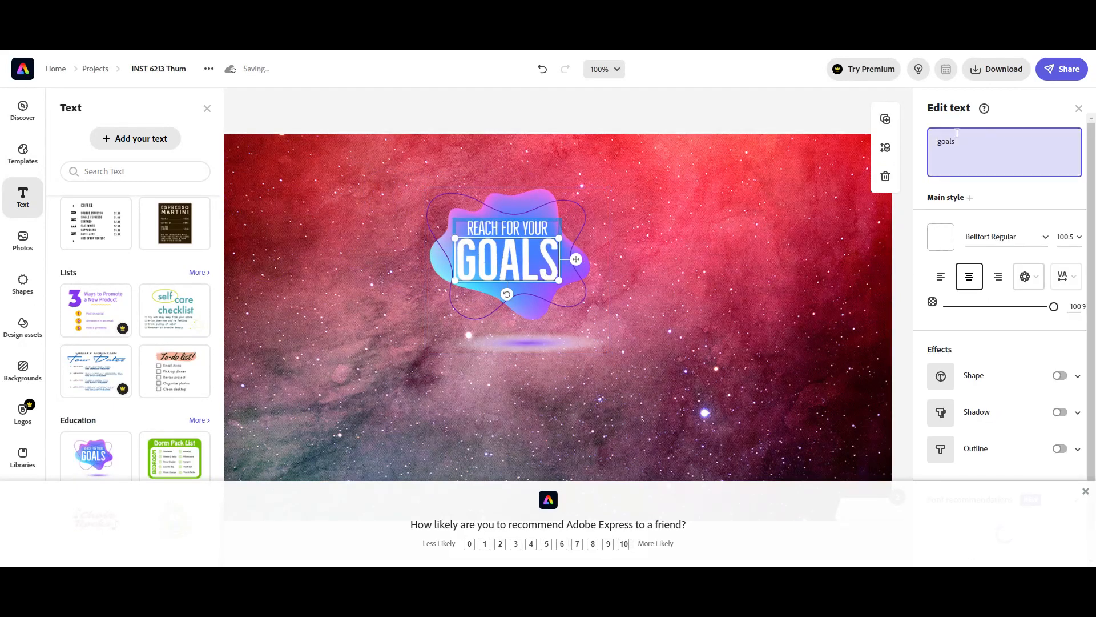
double_click(946, 144)
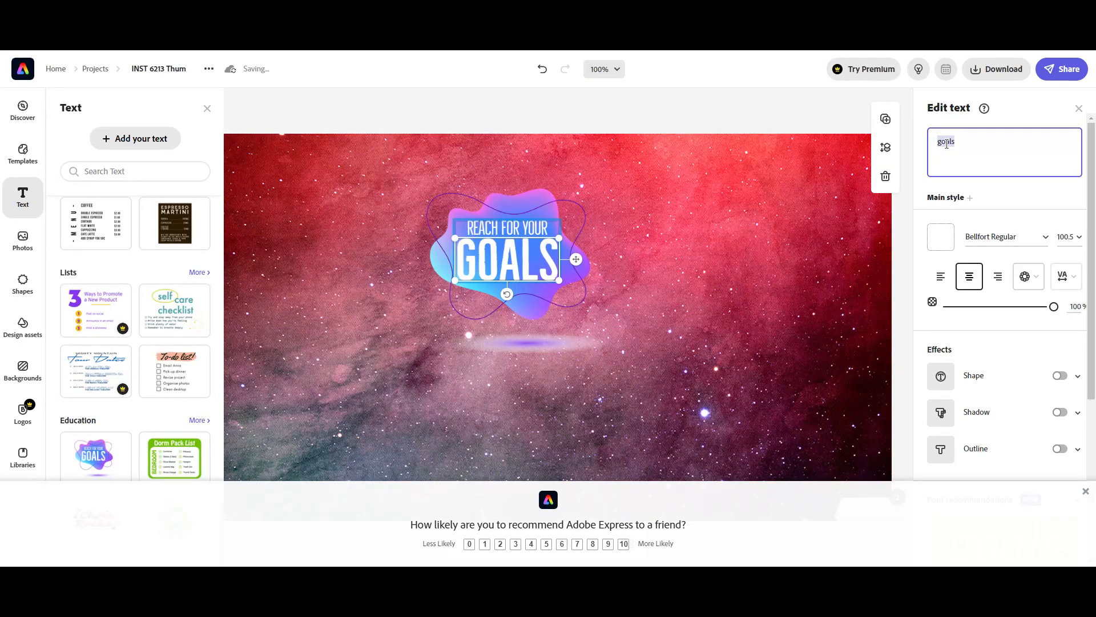
type("Adob")
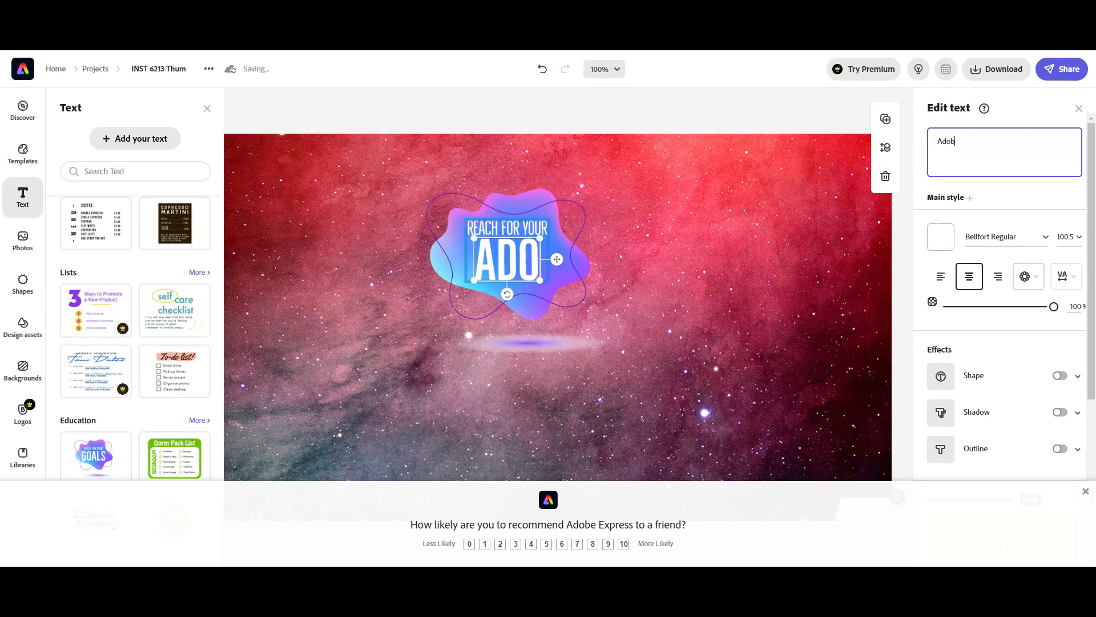
type("e ex")
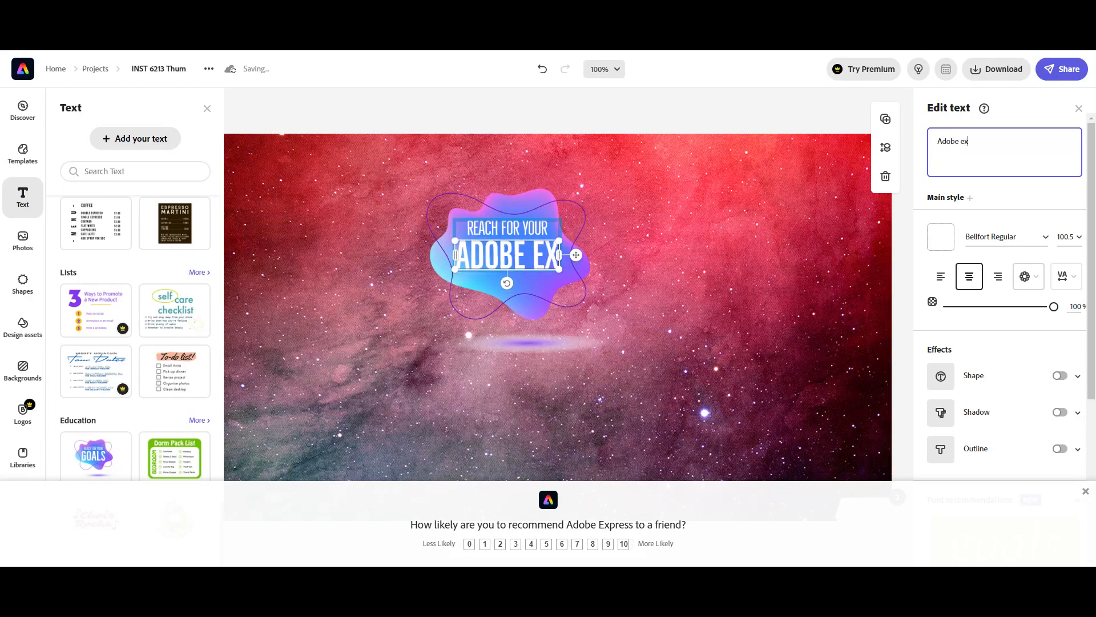
type("press")
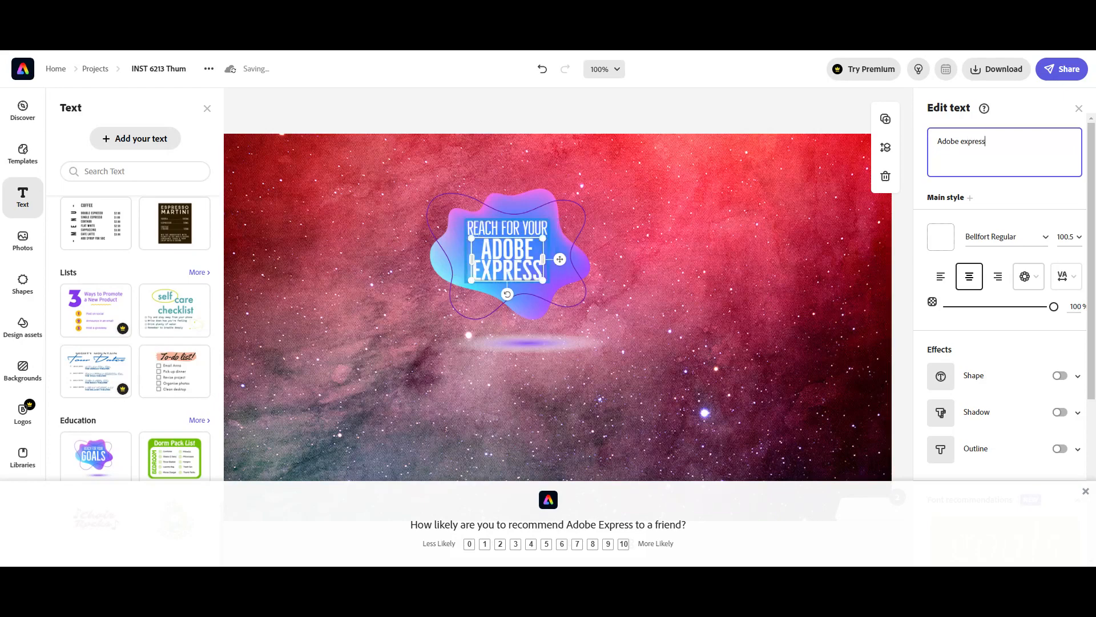
Replace the badge's "Reach for your" line with "How to use".
left_click(507, 228)
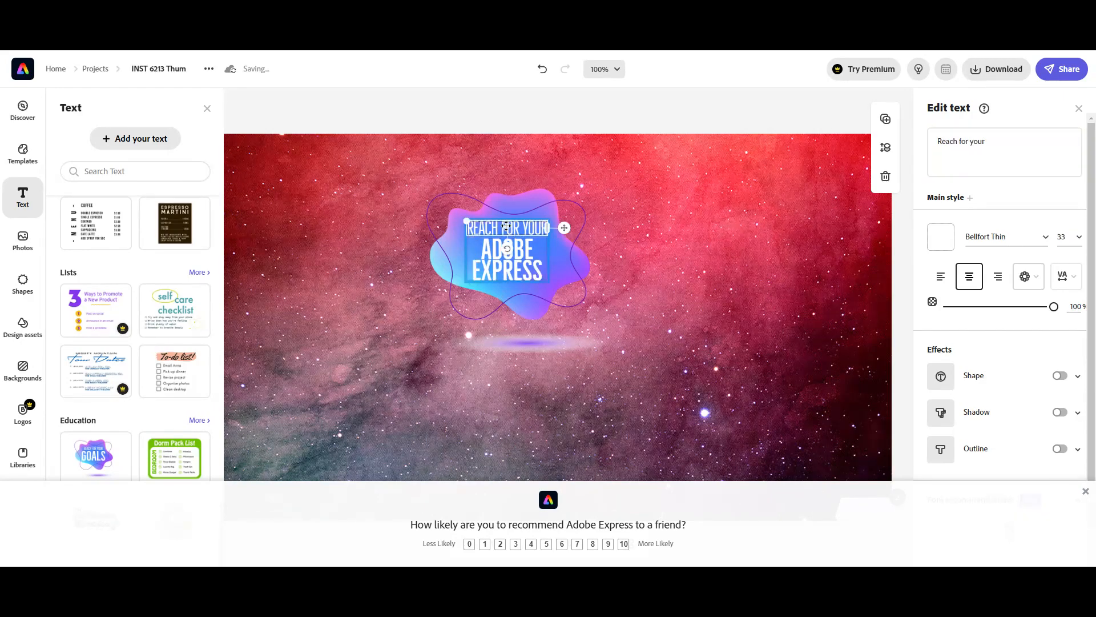
double_click(509, 229)
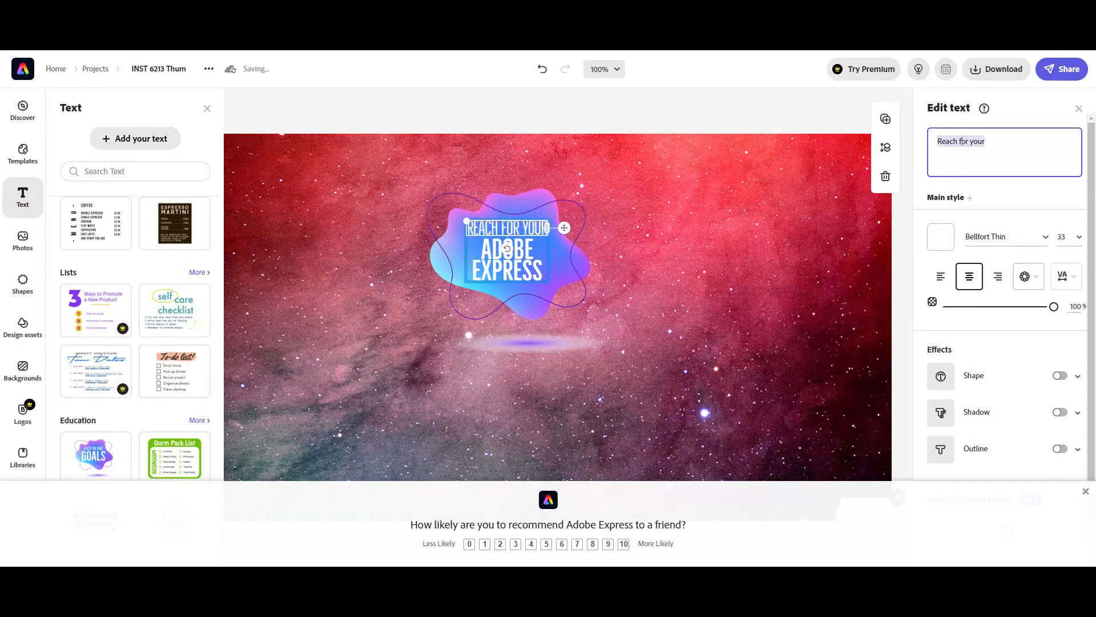
type("How to")
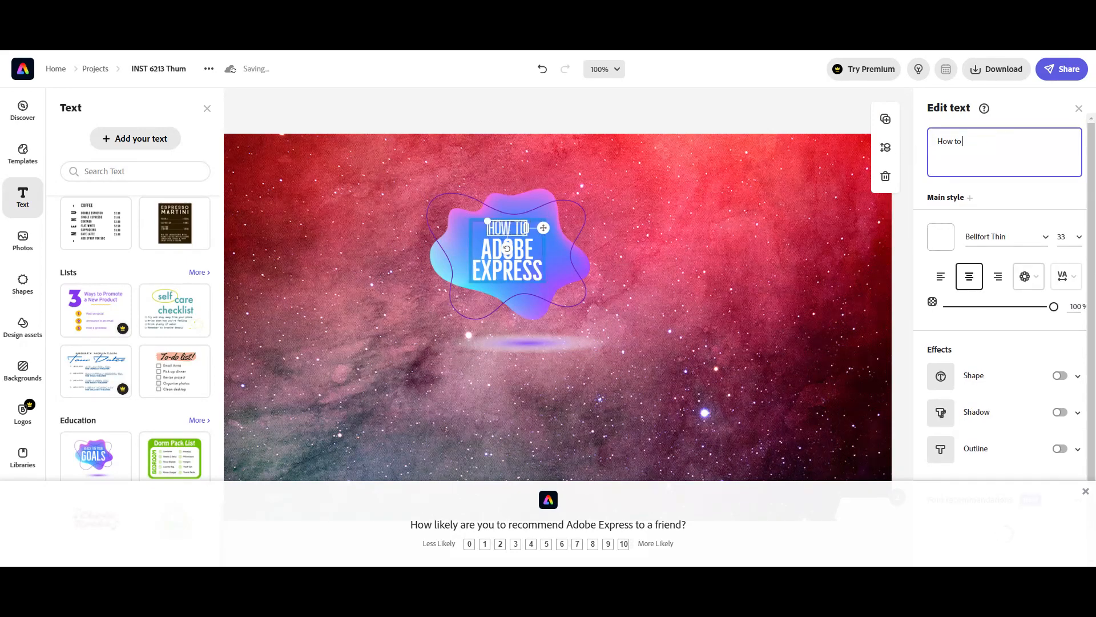
type(" use")
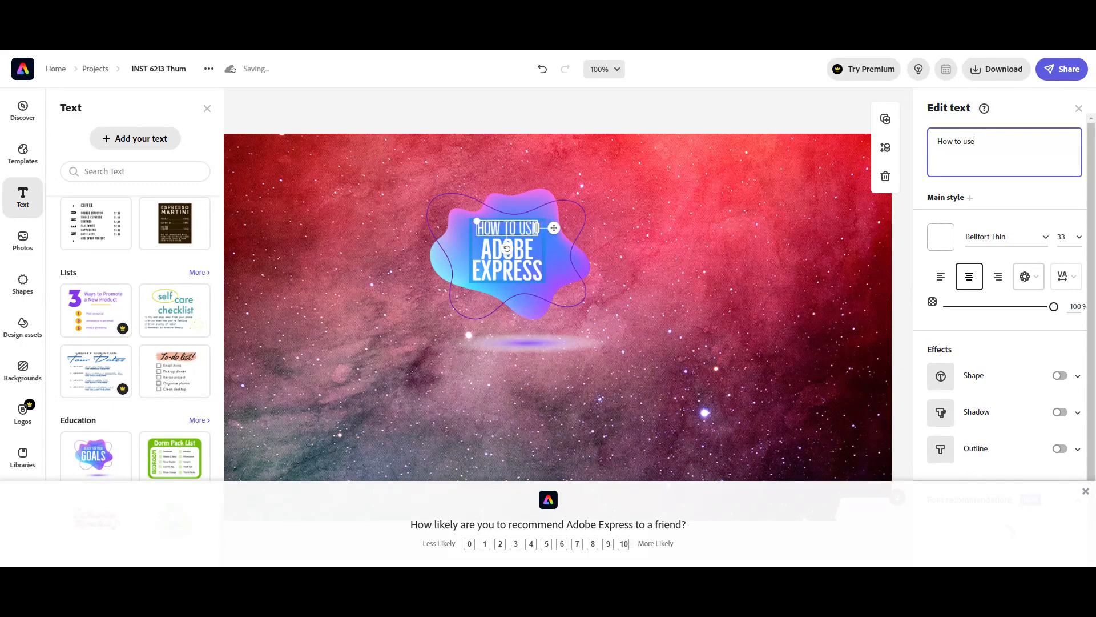
Enlarge the "How to use Adobe Express" badge to about twice its size and position it near the middle of the canvas.
left_click(631, 206)
left_click_drag(529, 198, 573, 262)
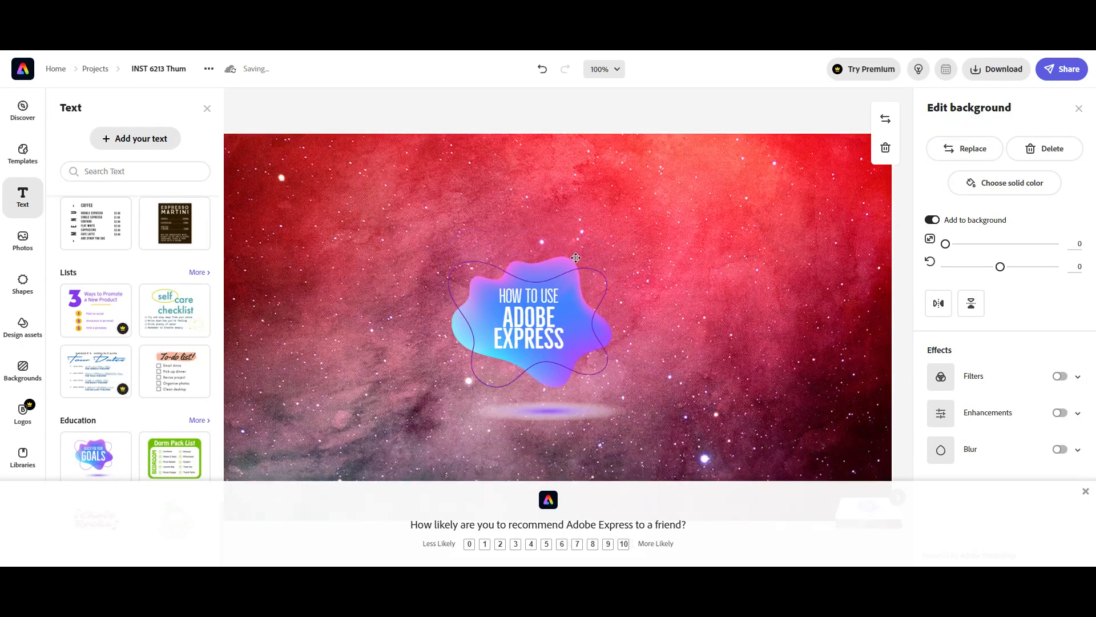
left_click(547, 276)
left_click_drag(631, 257, 789, 114)
left_click_drag(699, 211, 628, 255)
left_click(715, 242)
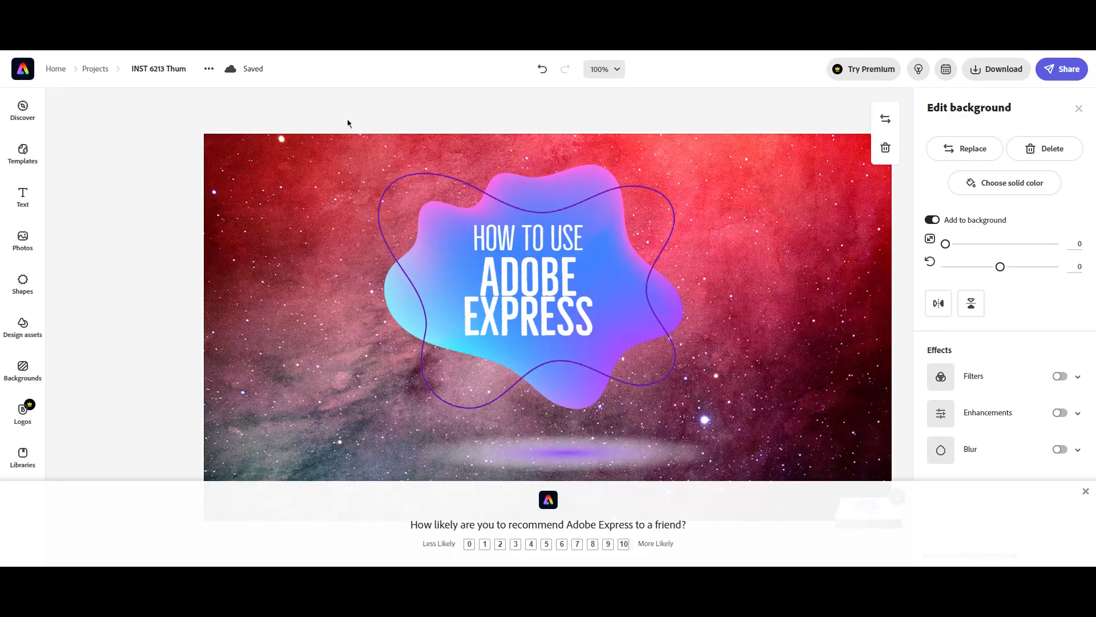
Return to the home page and open the Generate QR code quick action.
left_click(52, 72)
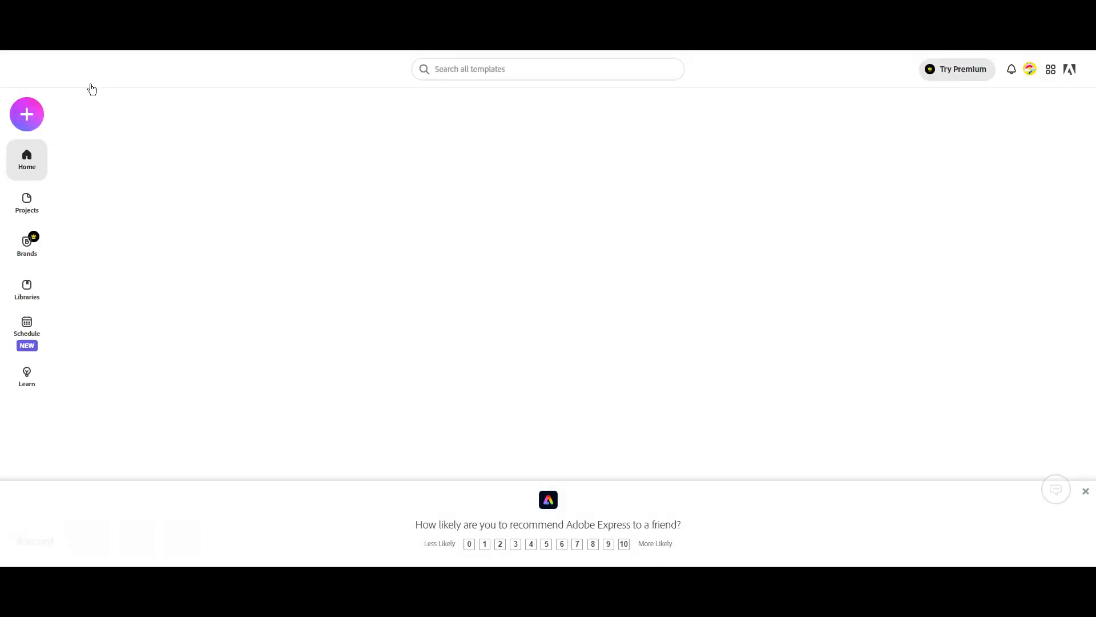
scroll(571, 376, "down", 5)
scroll(657, 339, "up", 3)
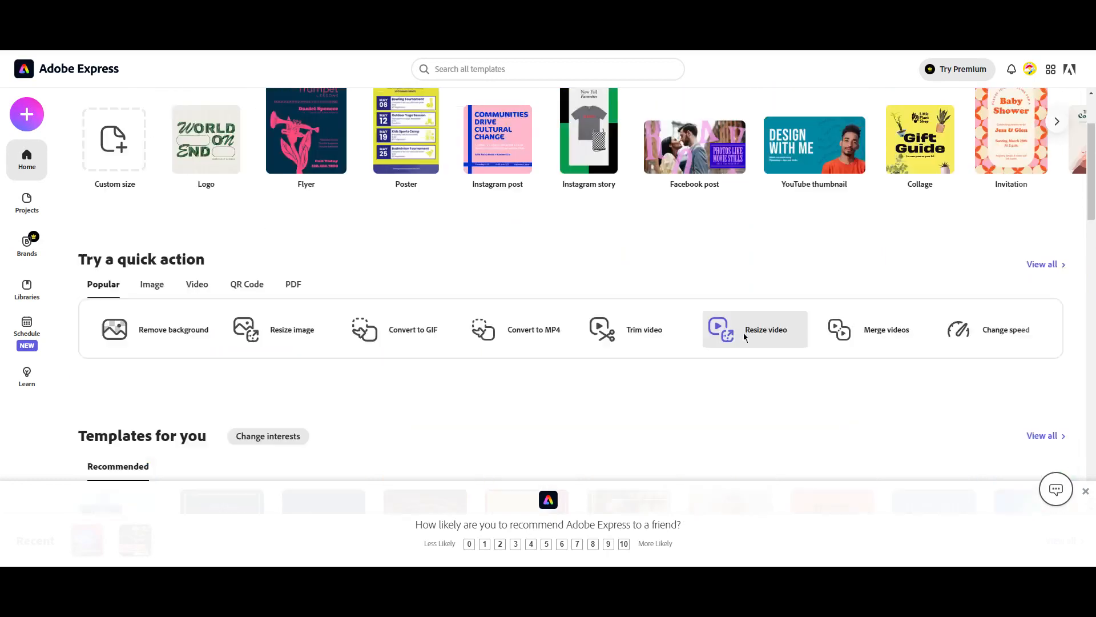
left_click(240, 285)
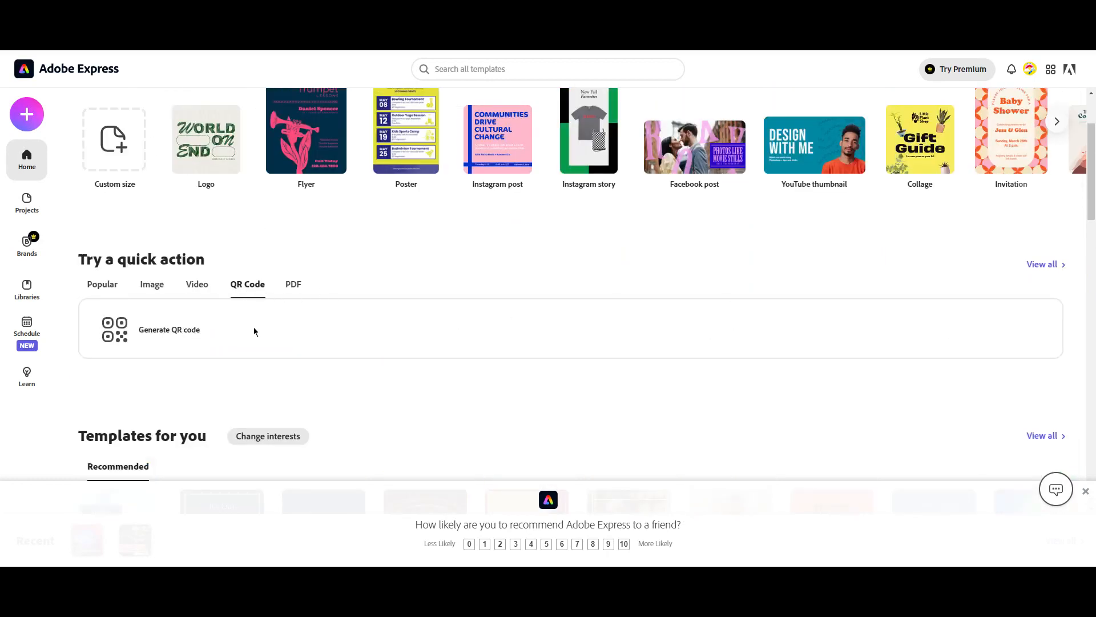
left_click(164, 332)
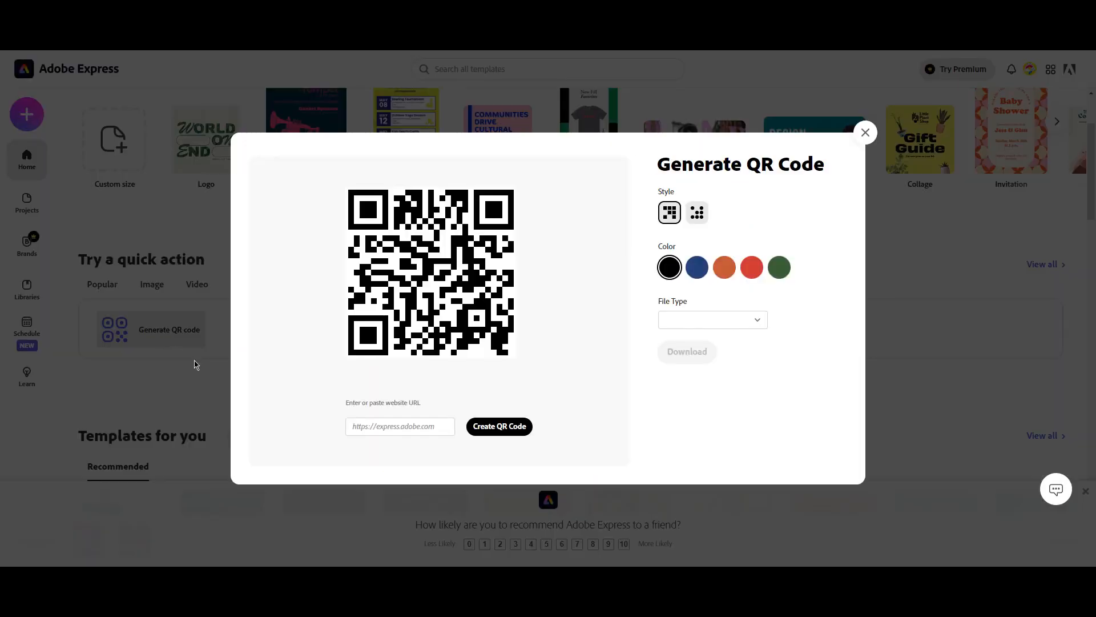
Try JPEG as the QR code's file type, settling on PNG.
left_click(695, 322)
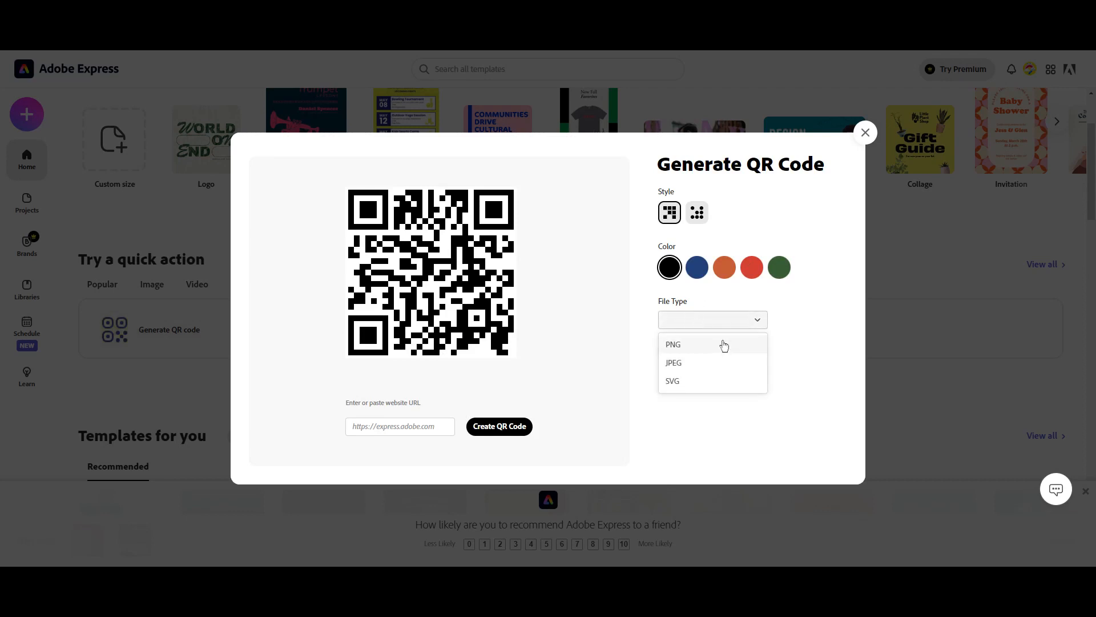
left_click(688, 365)
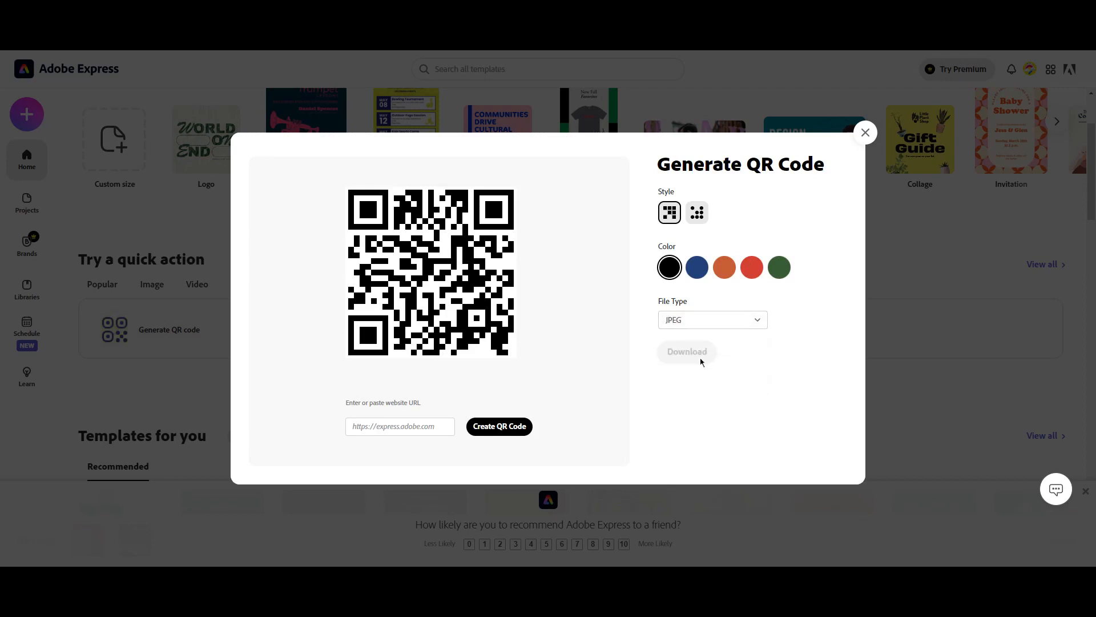
left_click(713, 322)
left_click(702, 345)
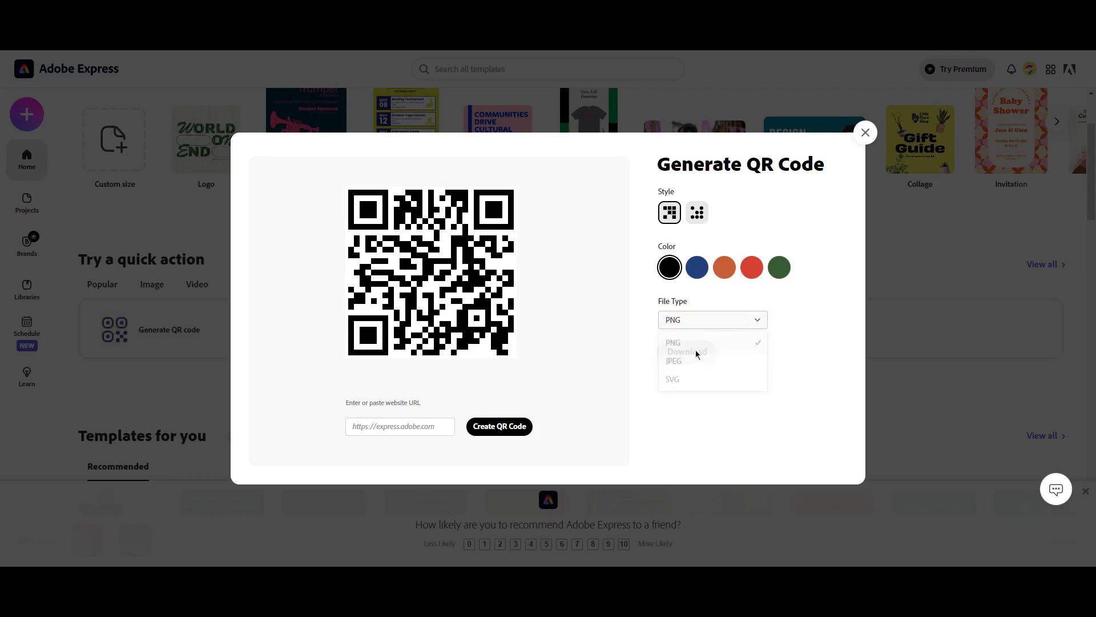
left_click(405, 427)
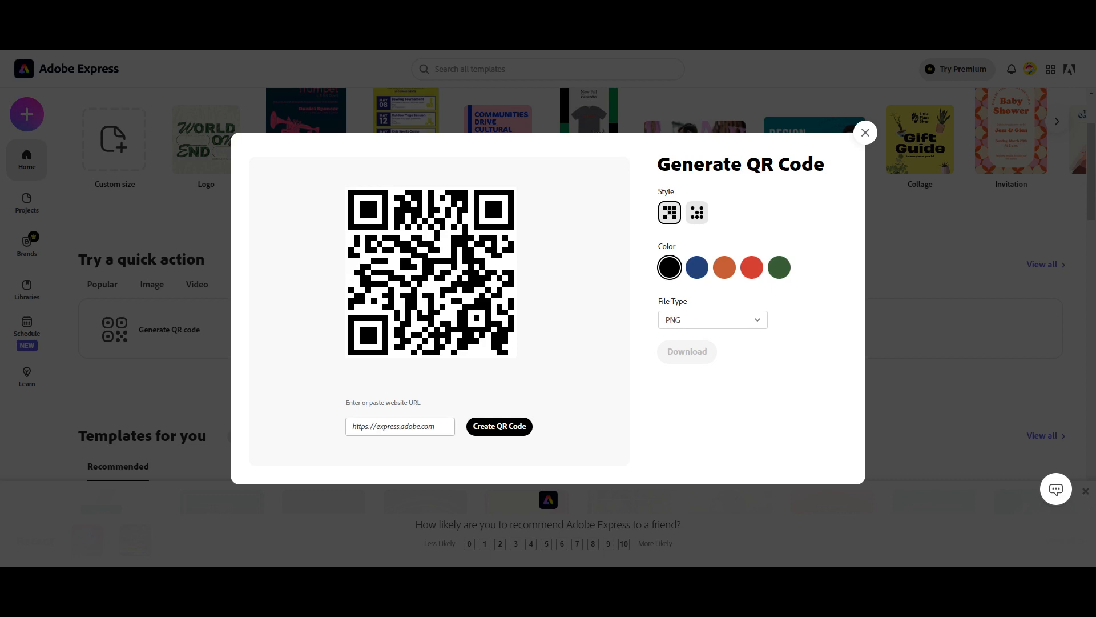
left_click(413, 422)
key("ctrl+v")
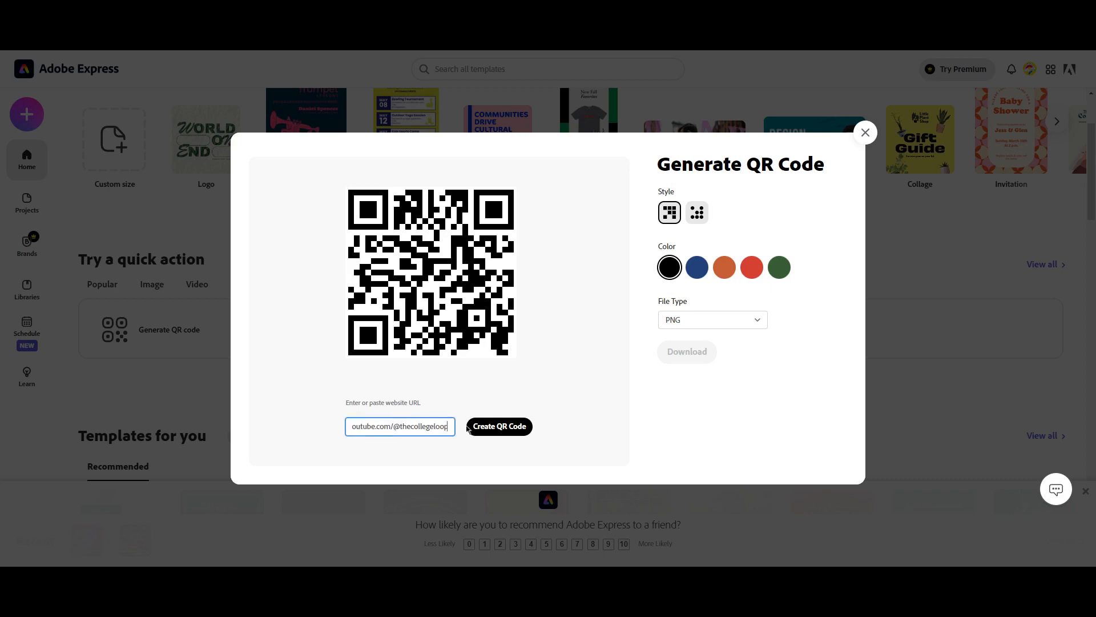
left_click(496, 429)
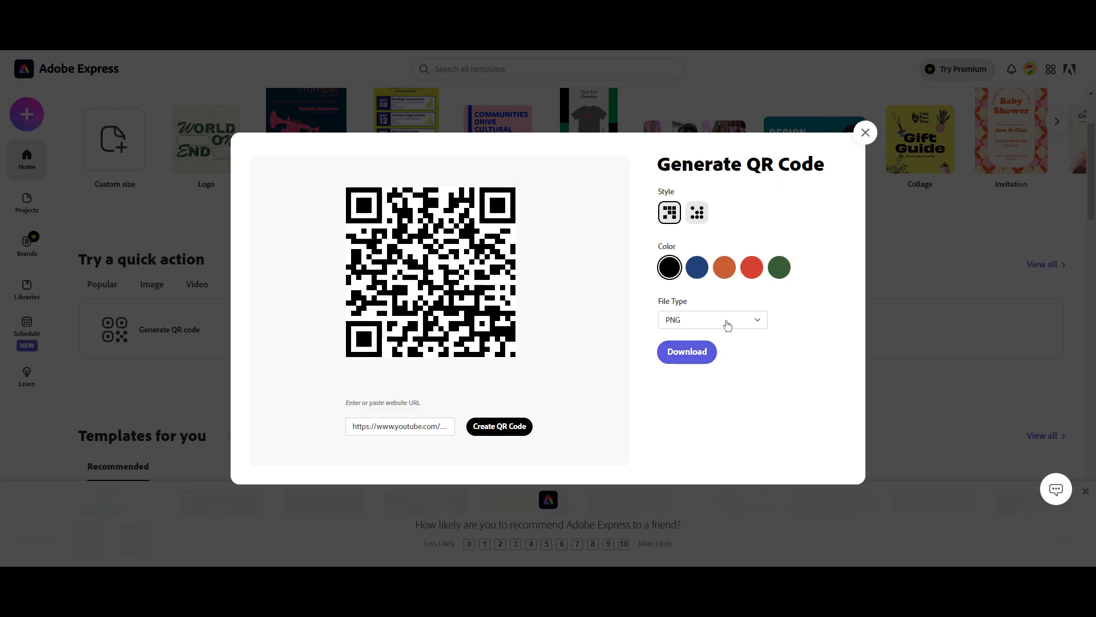
left_click(685, 354)
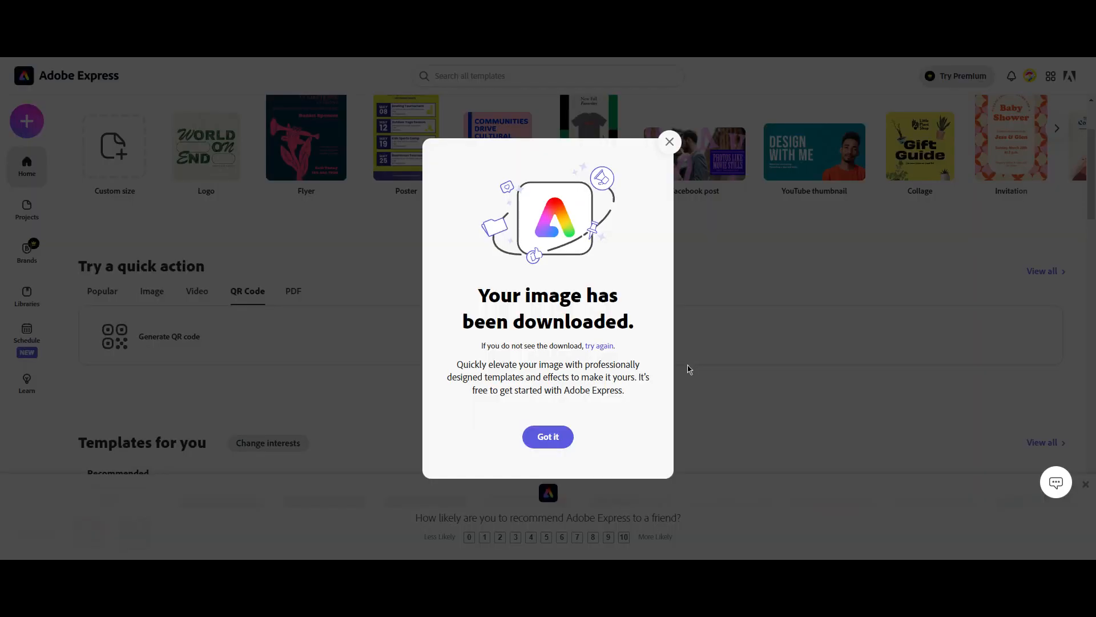
Dismiss the download confirmation and look through the recommended and seasonal templates on the home page.
left_click(557, 442)
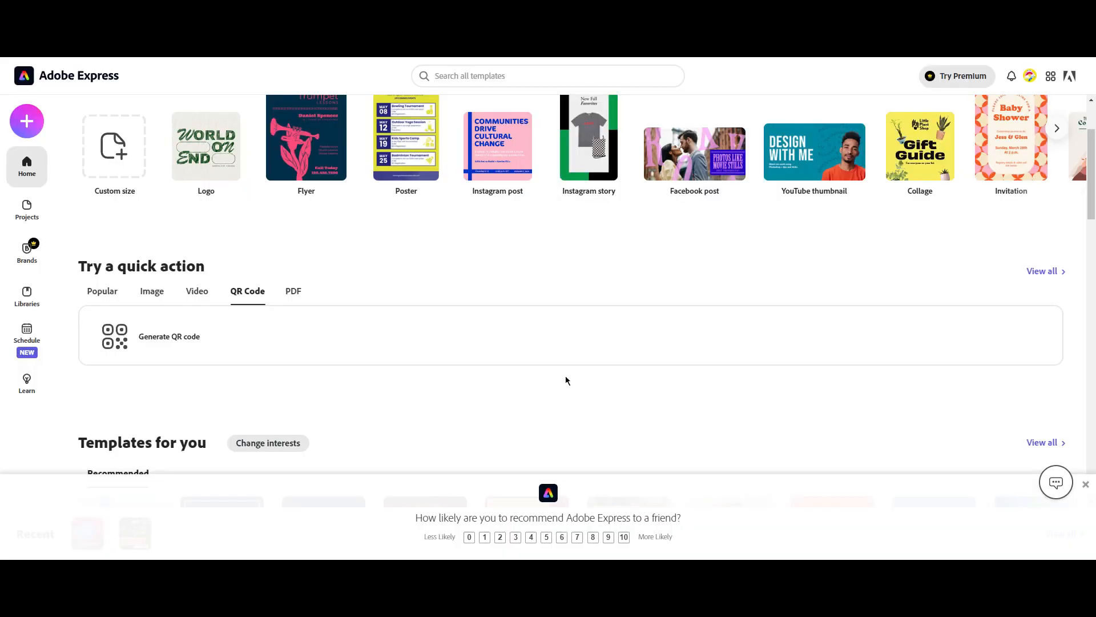
scroll(218, 396, "down", 7)
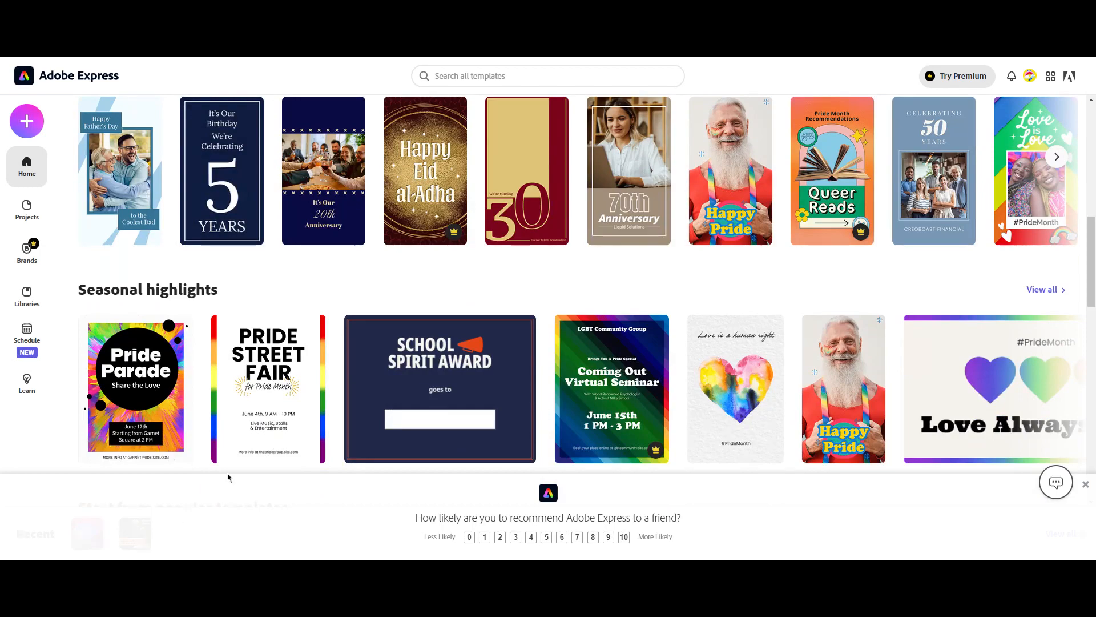
scroll(228, 477, "down", 3)
scroll(551, 363, "up", 9)
scroll(542, 353, "up", 3)
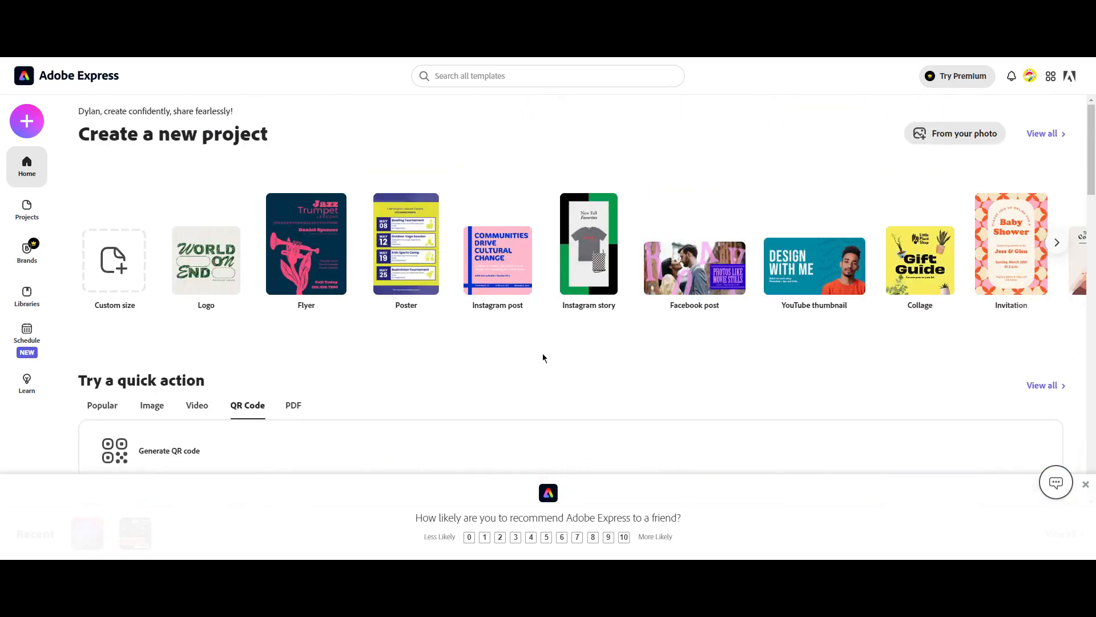
Show the PDF quick actions on the home page and review the available conversion, editing and page tools.
scroll(359, 326, "down", 4)
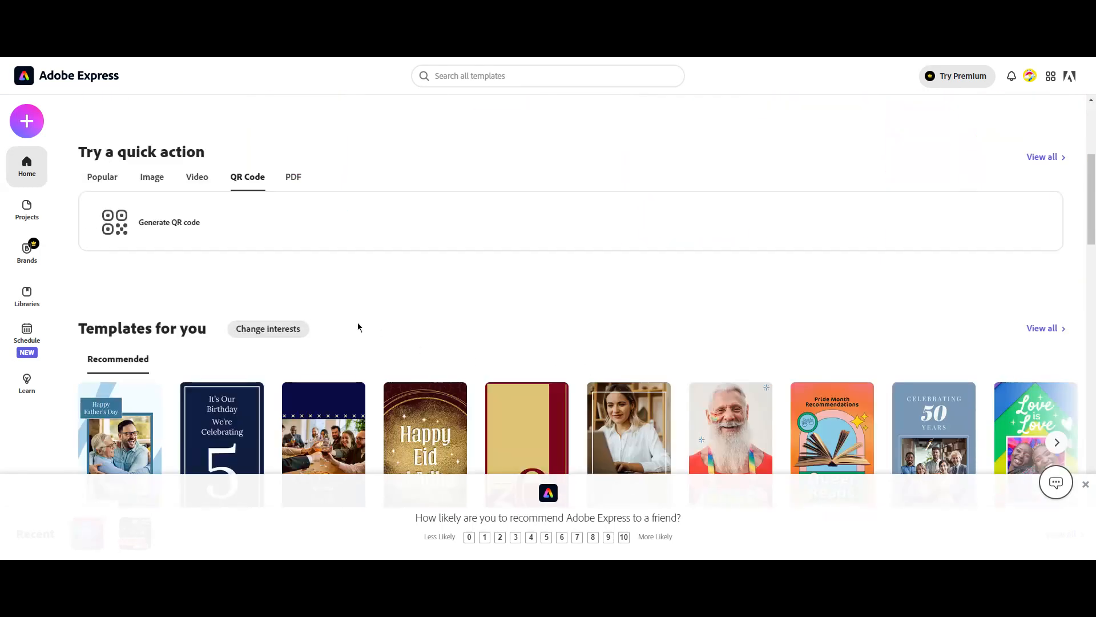
left_click(294, 179)
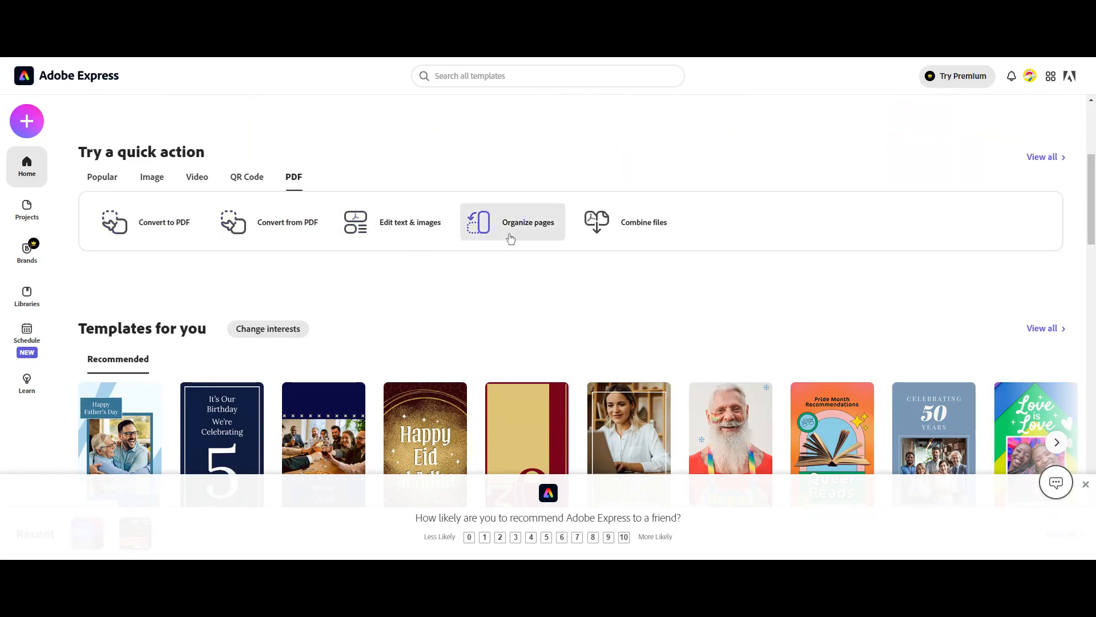
scroll(251, 217, "up", 2)
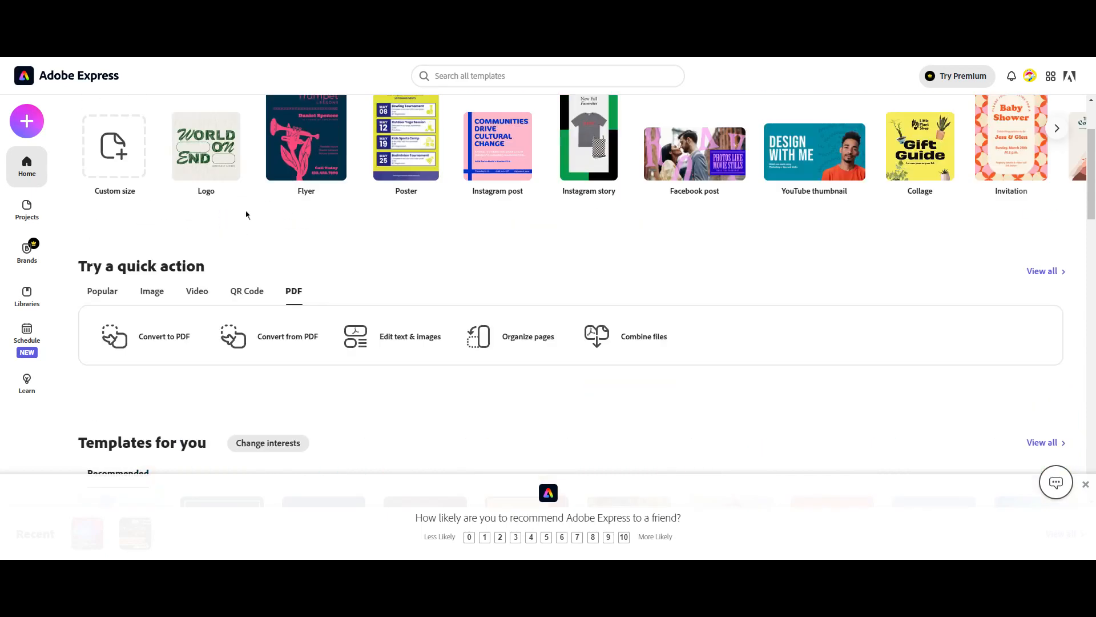
scroll(196, 303, "up", 2)
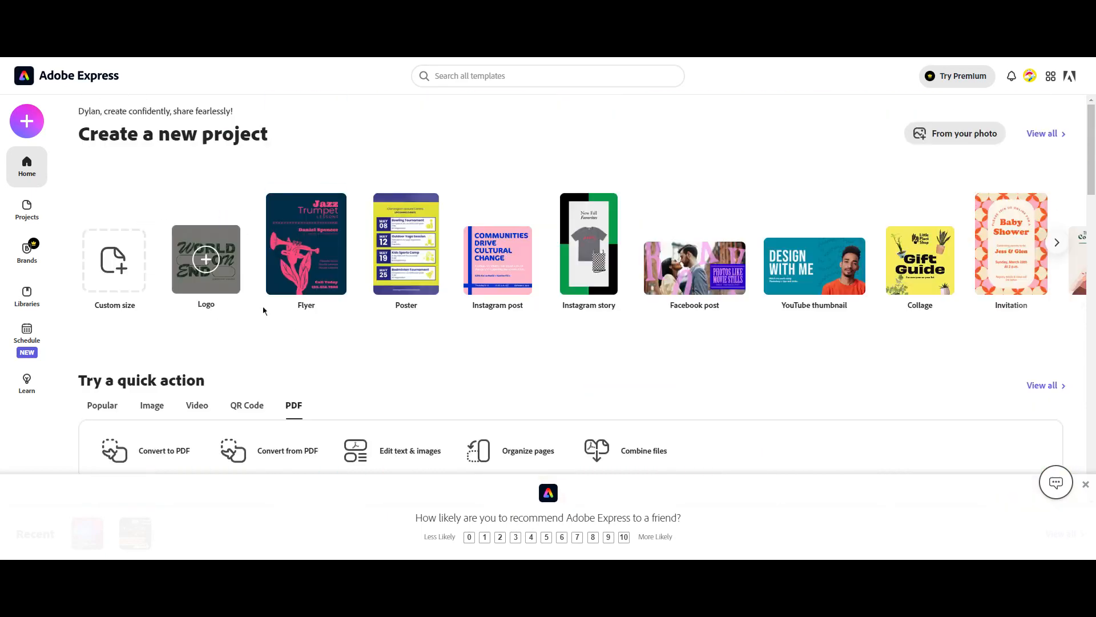